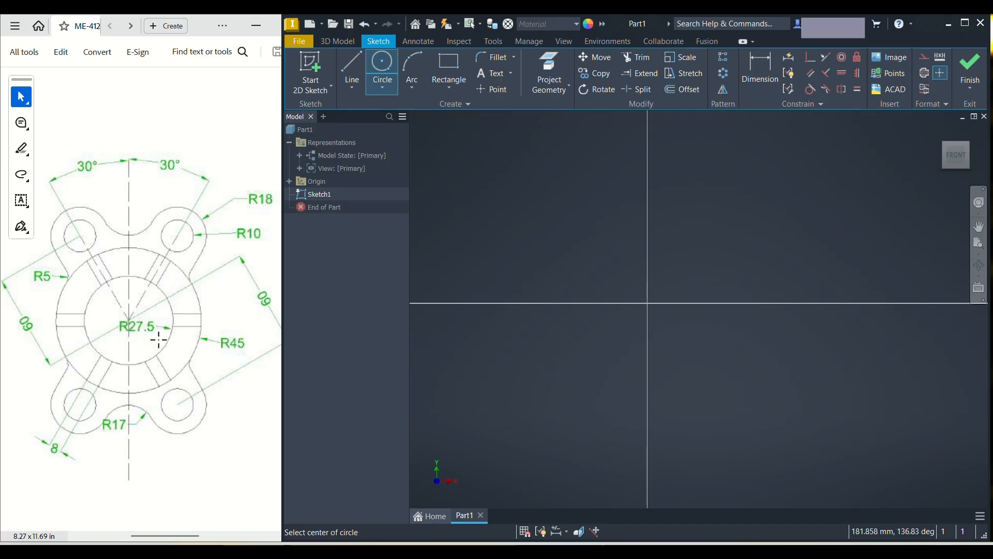
- Sketch two concentric circles centred on the origin, with diameters of 27.5*2 mm and 90 mm
click(647, 303)
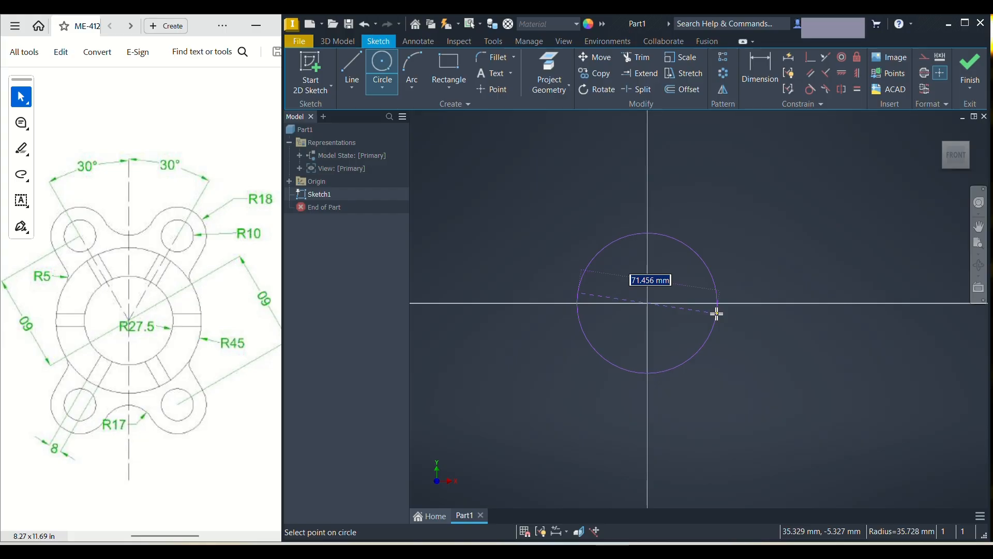
text(27.5*2)
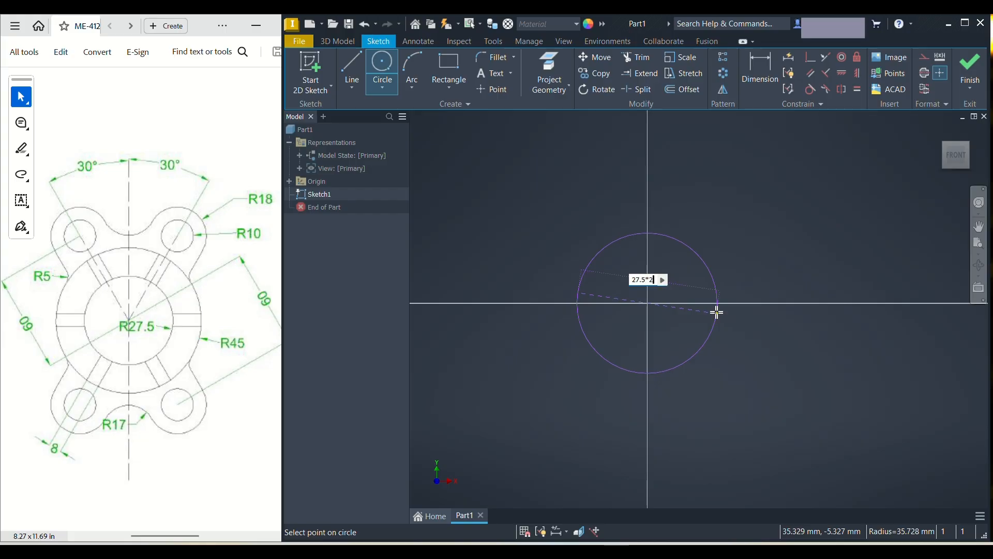
key(Return)
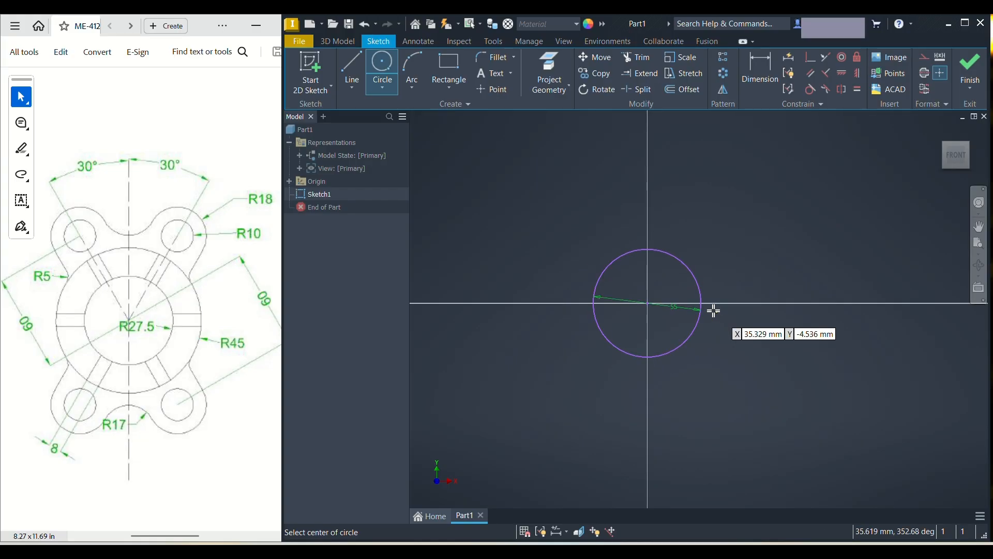
click(648, 303)
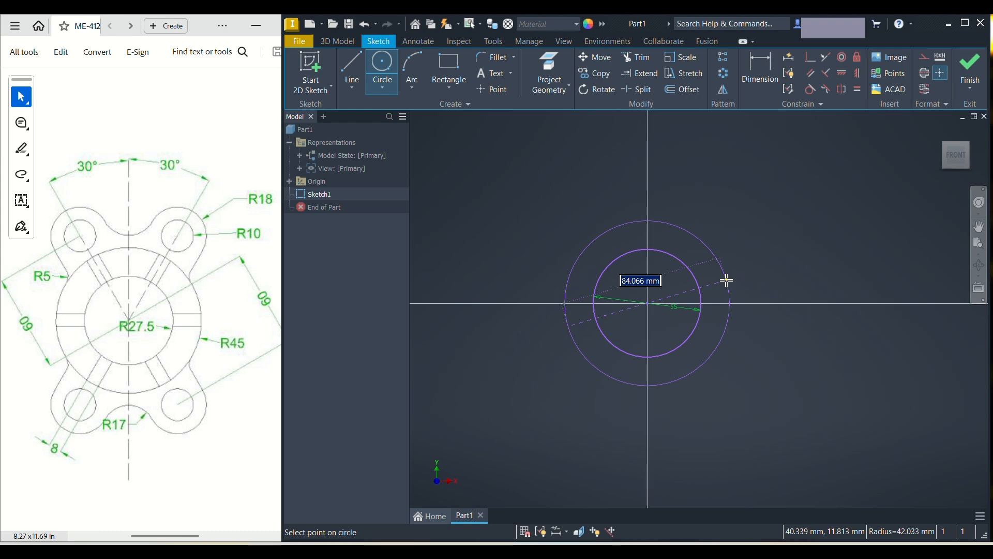
text(9)
key(BackSpace)
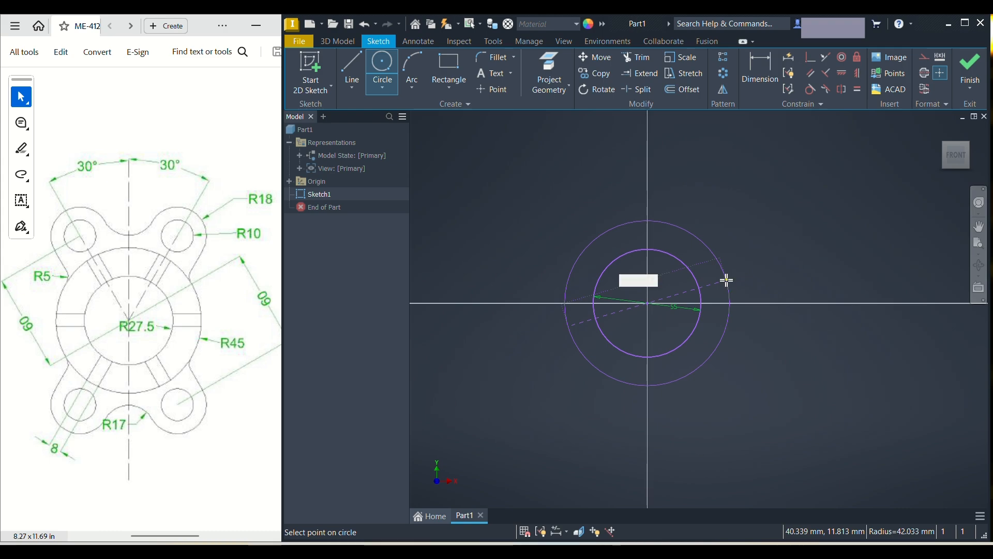
text(90)
key(Return)
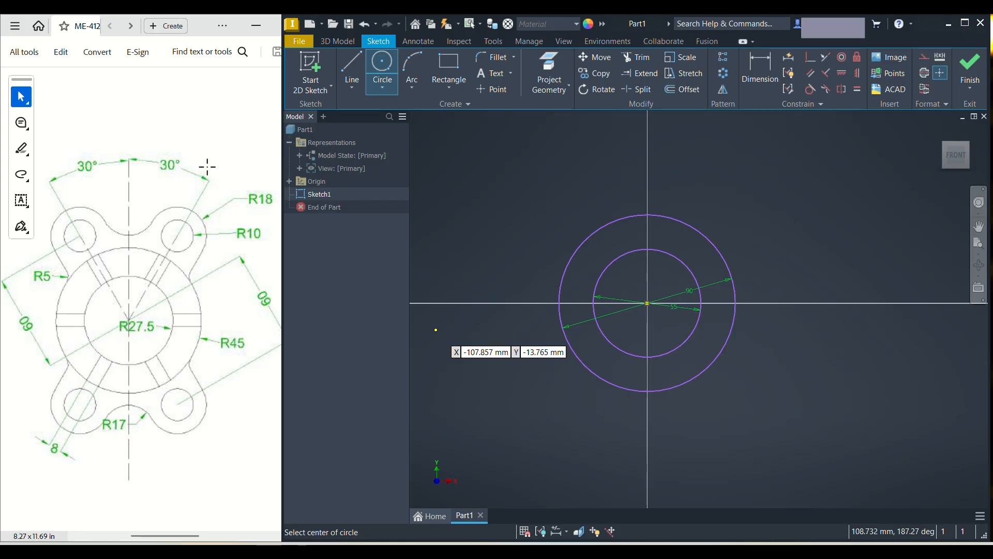
- Draw a midpoint line centred on the origin, about 140 mm long and angled at 60 degrees, extending beyond both circles
click(351, 68)
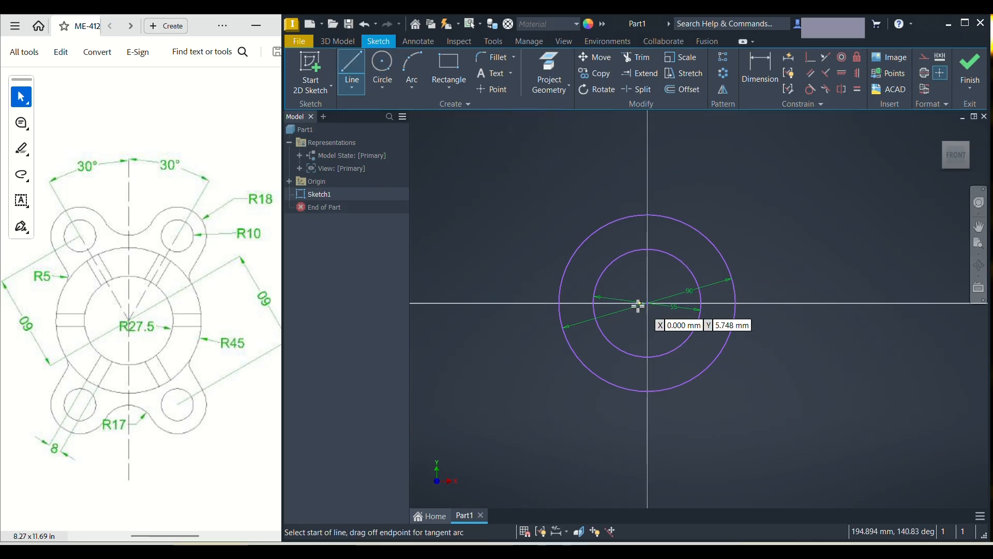
click(353, 94)
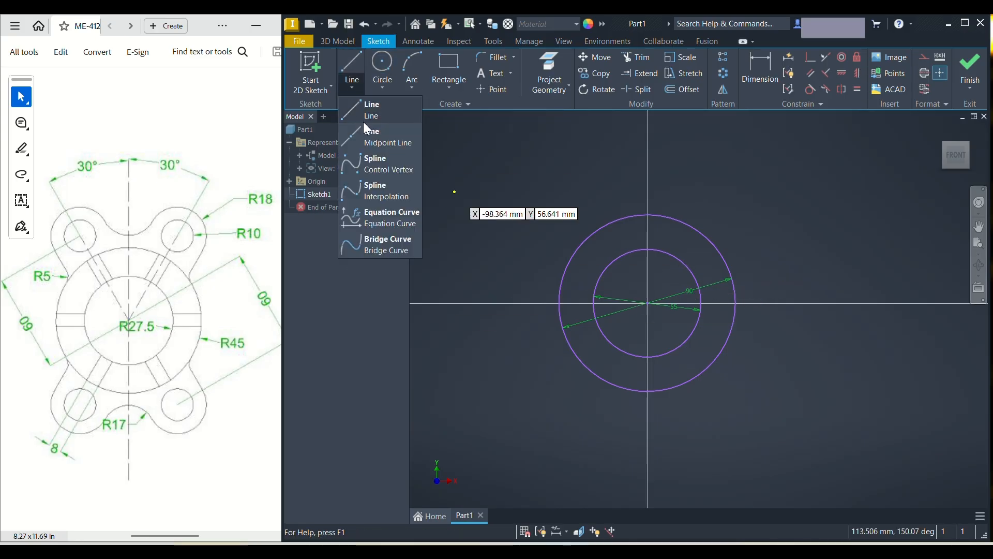
click(371, 128)
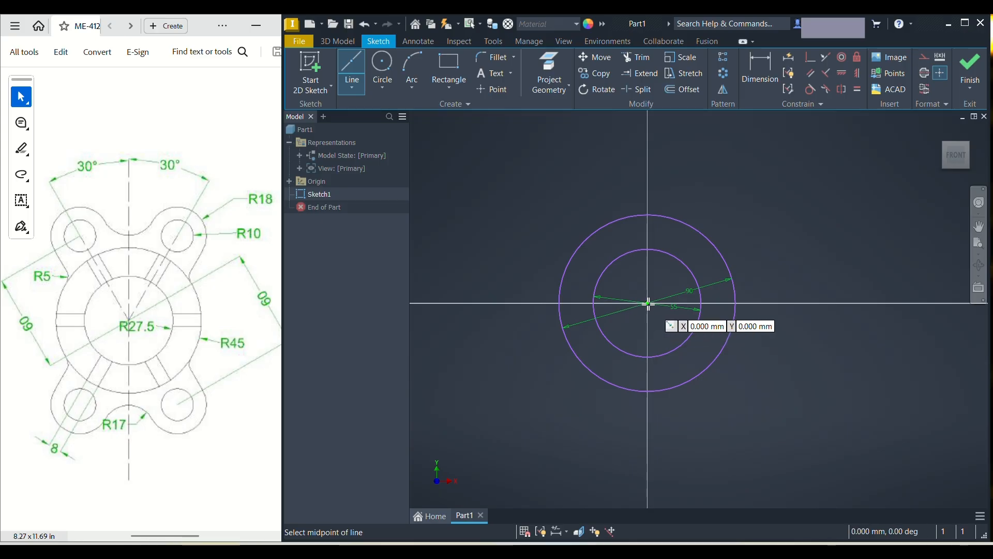
click(649, 304)
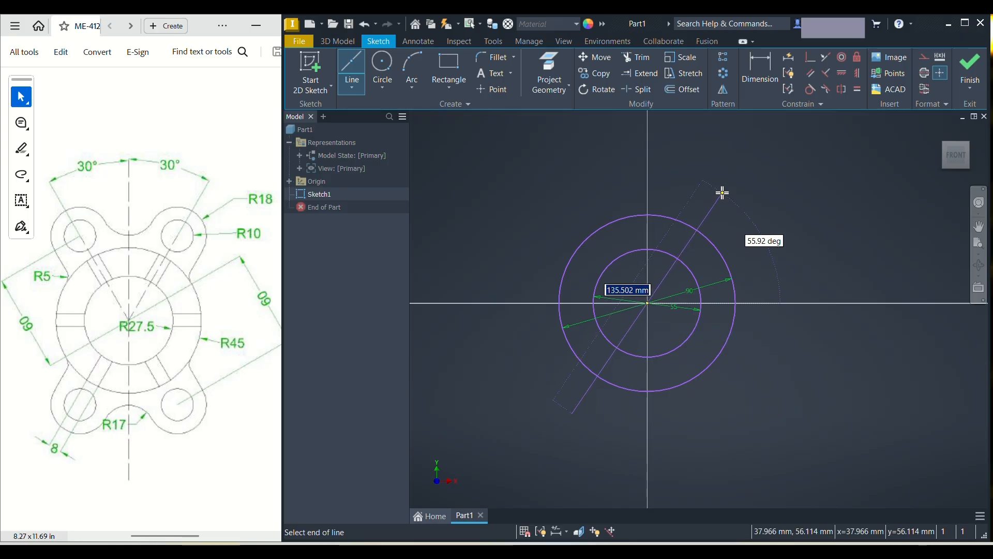
key(Tab)
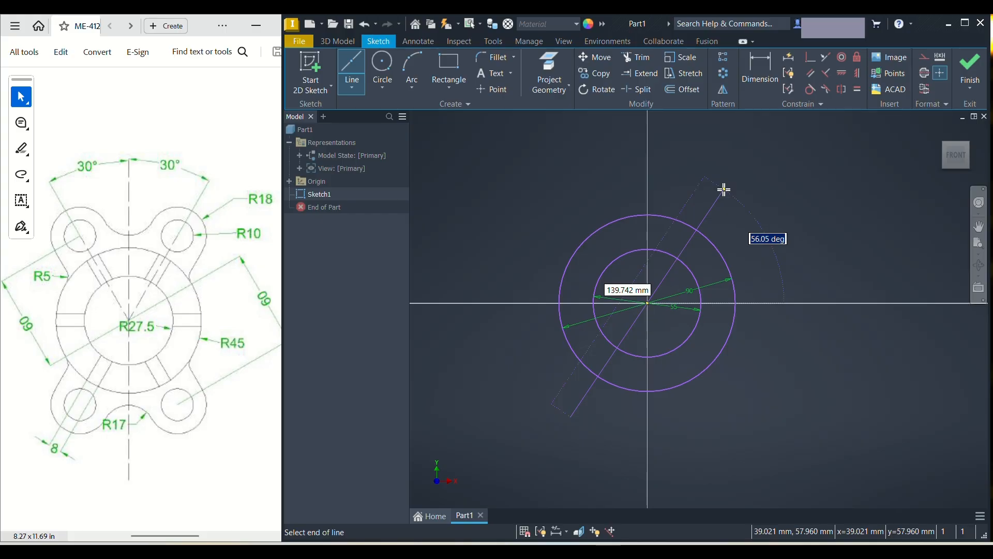
text(60)
key(Return)
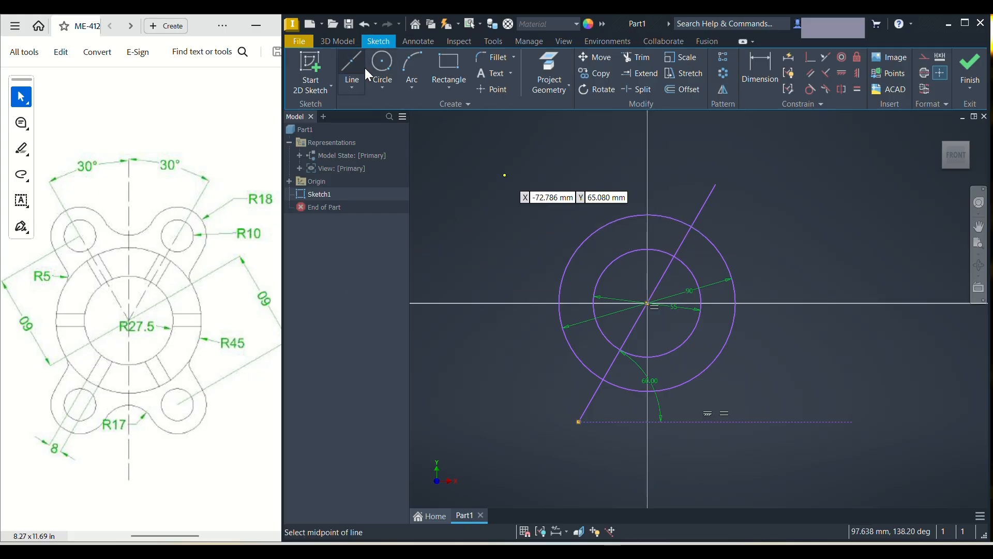
- Draw a vertical line about 84 mm long through the origin, starting above the 90 mm circle
click(353, 83)
click(361, 105)
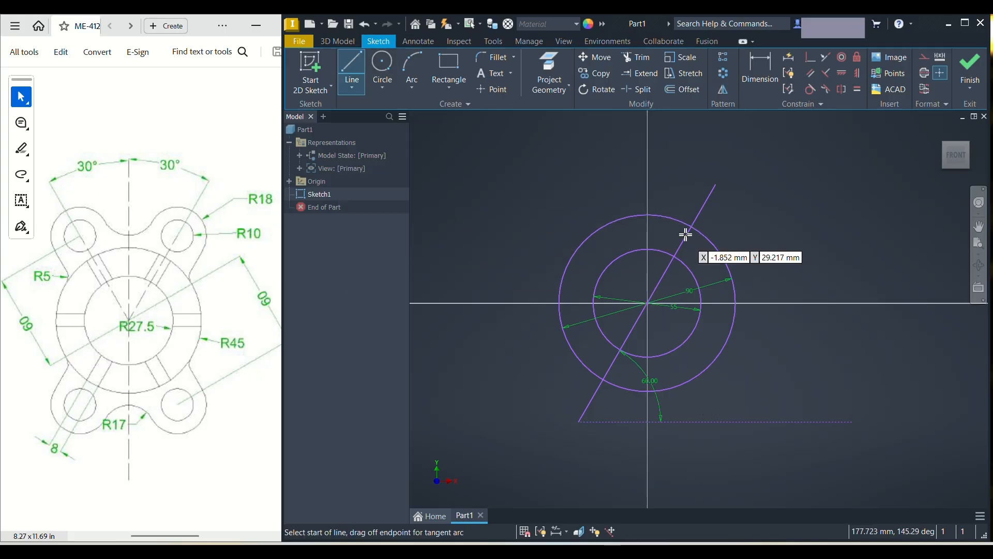
click(647, 186)
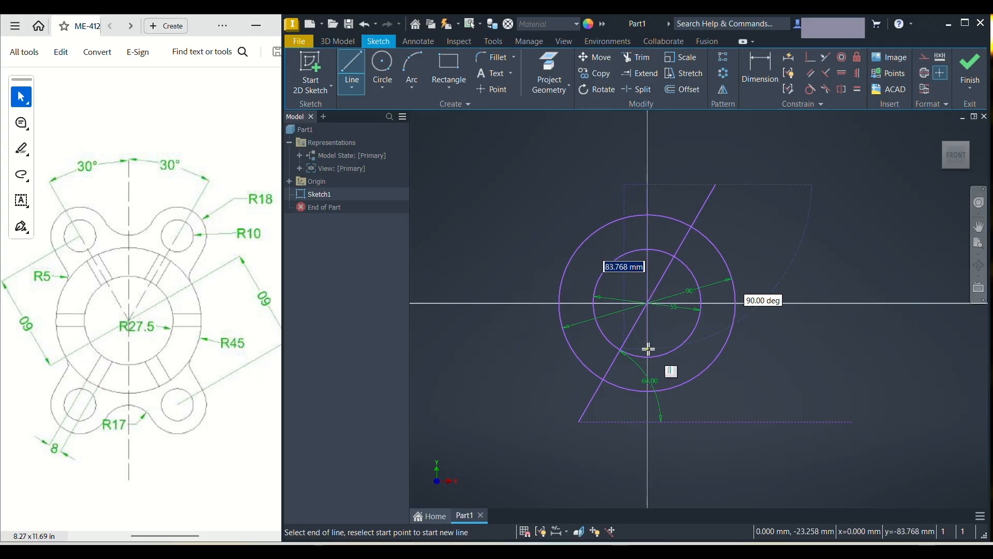
click(648, 349)
key(Escape)
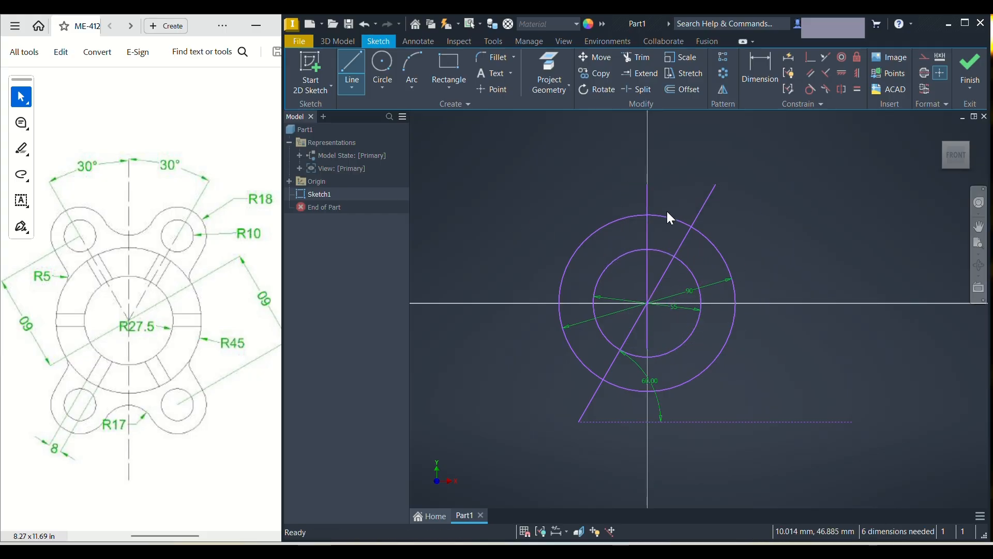
- Mirror the 60-degree line across the vertical line
click(703, 204)
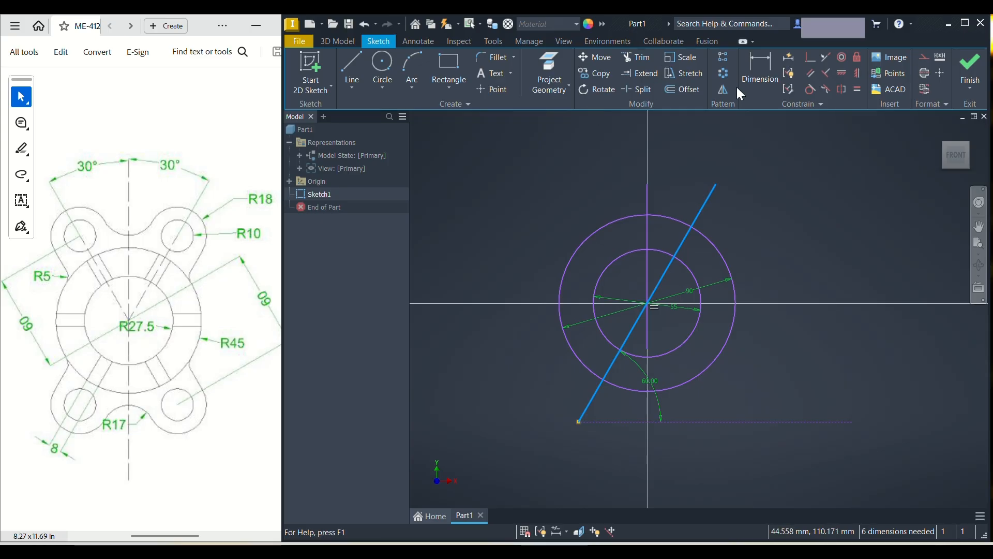
click(723, 90)
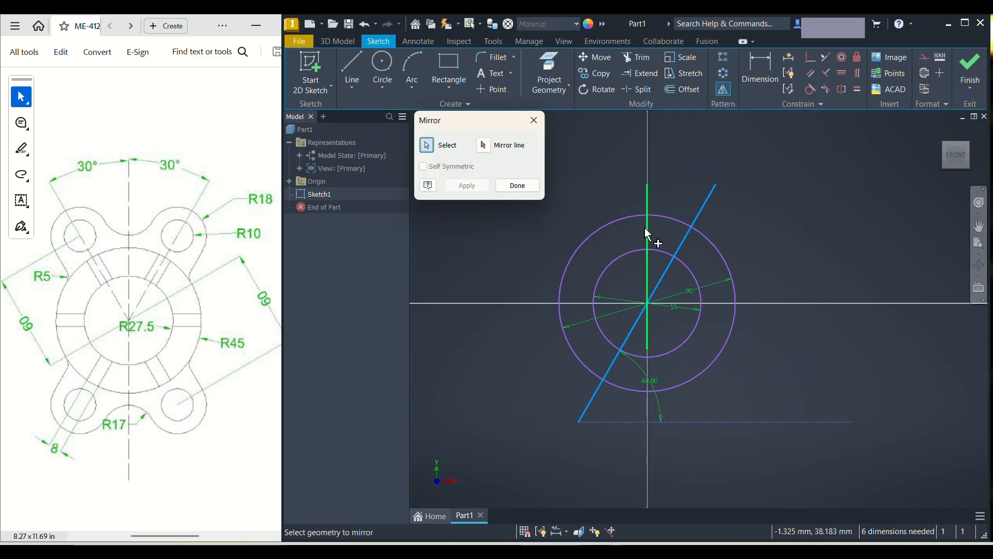
click(484, 146)
click(648, 230)
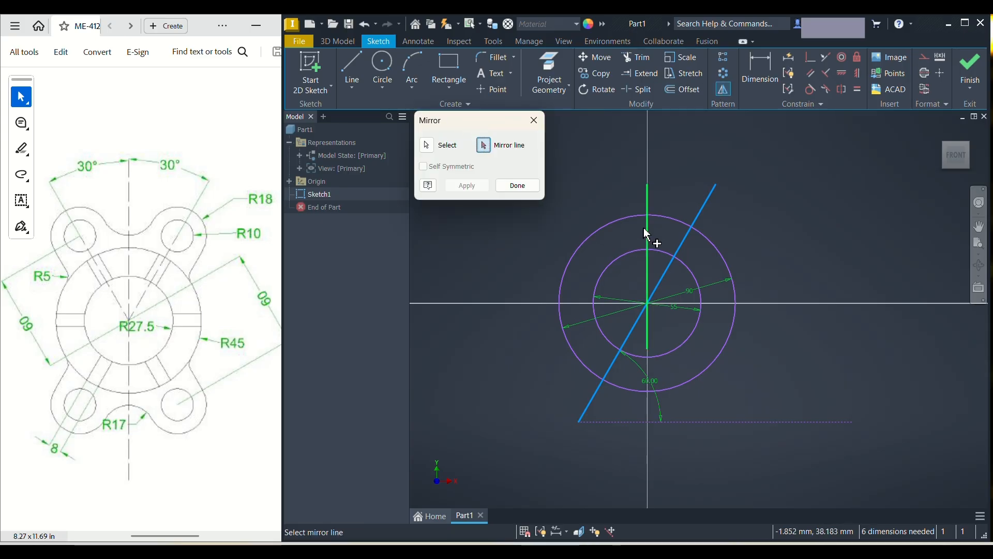
click(466, 186)
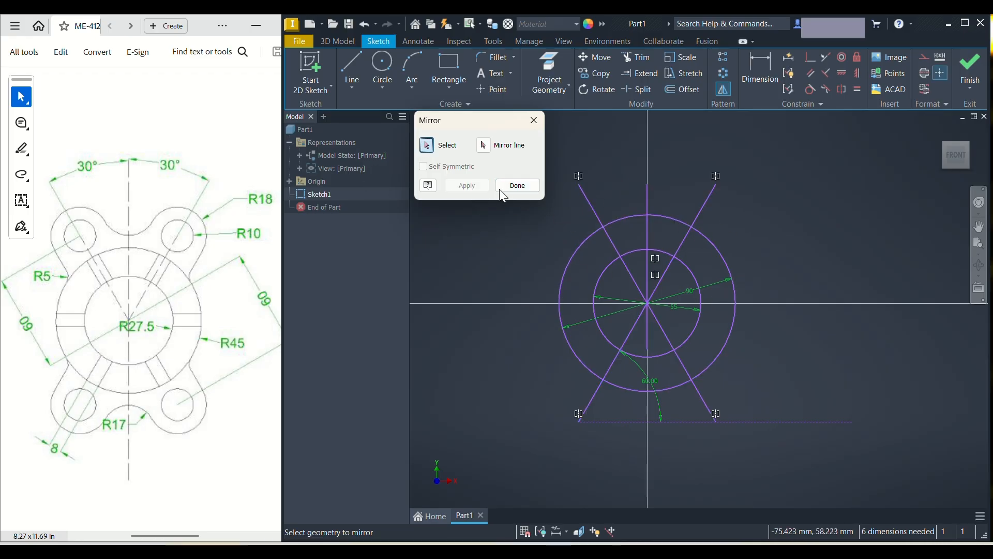
click(517, 185)
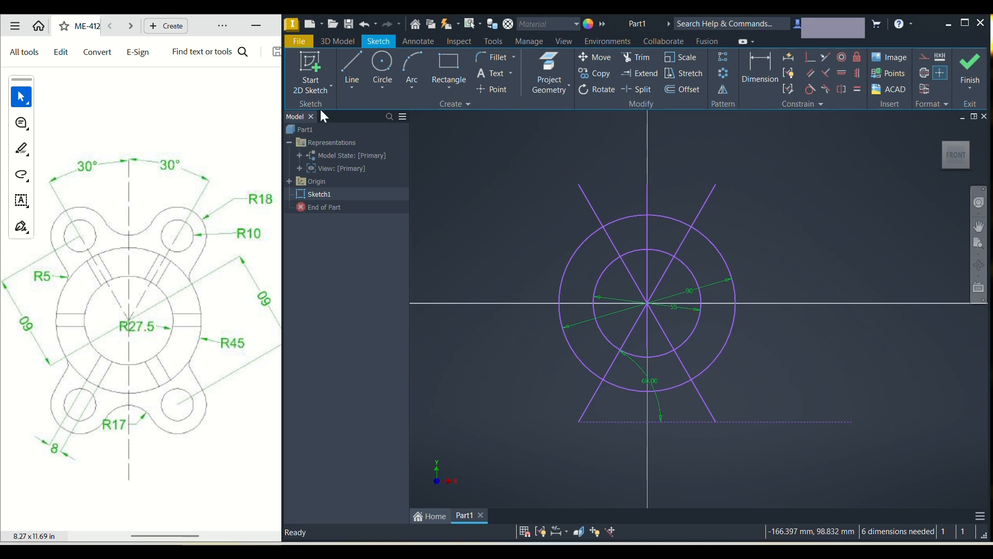
- Sketch a 20 mm diameter circle centred on the 60-degree line near its upper end
click(382, 66)
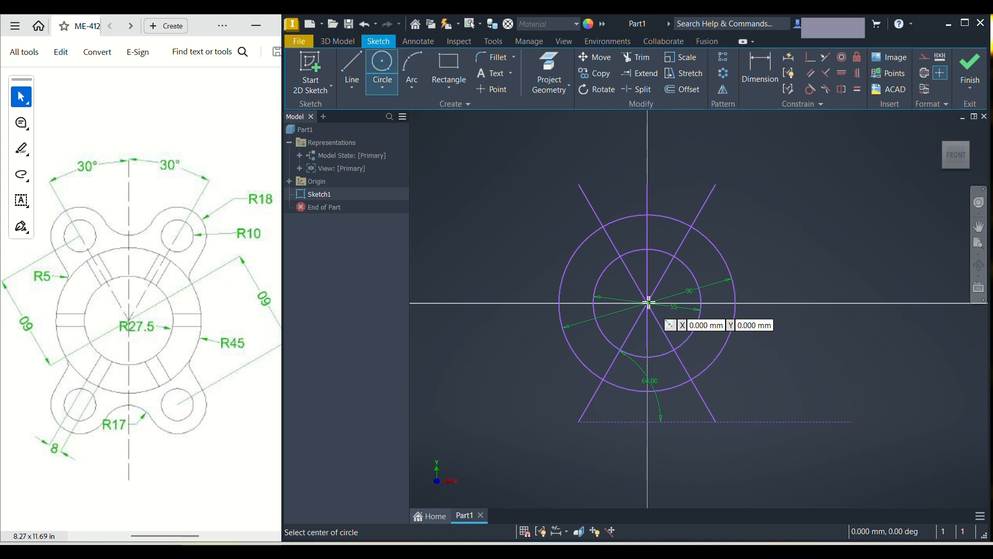
click(713, 193)
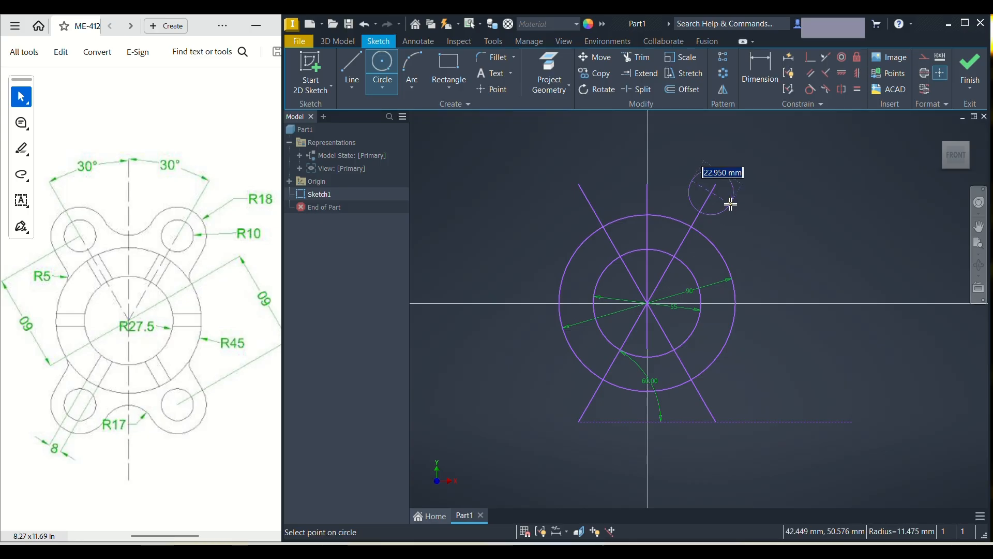
text(20)
key(Return)
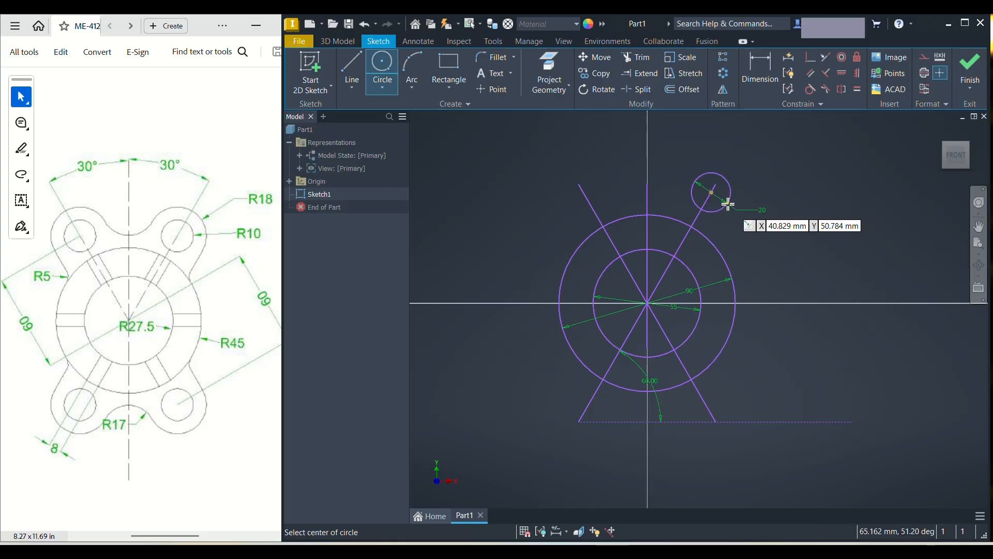
- Add an aligned dimension of 60 mm between the origin and the centre of the 20 mm circle
click(751, 71)
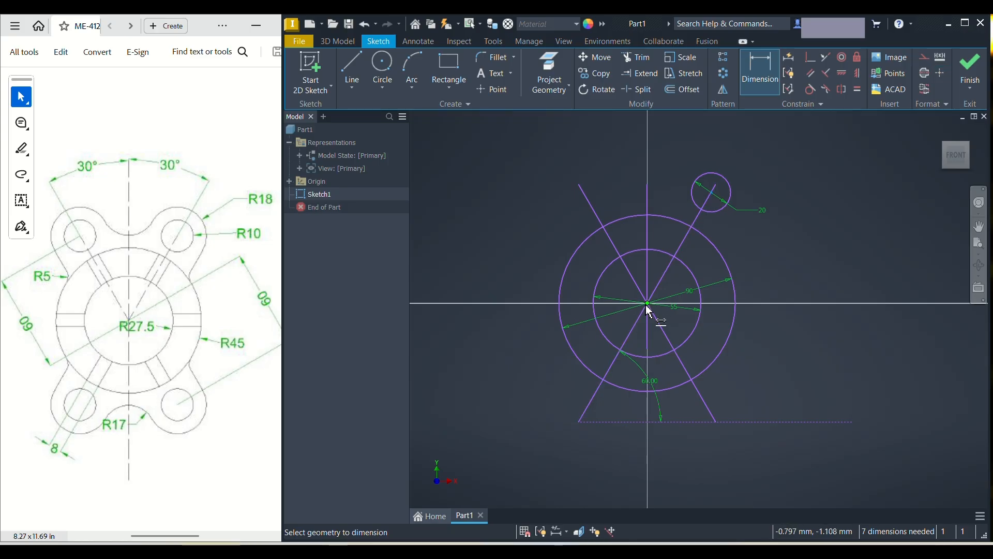
click(730, 282)
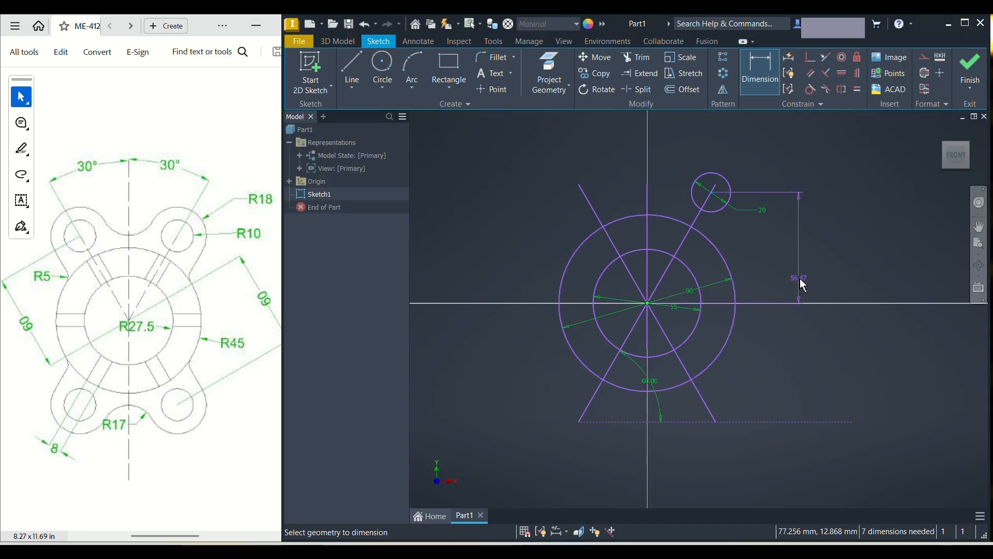
right_click(780, 279)
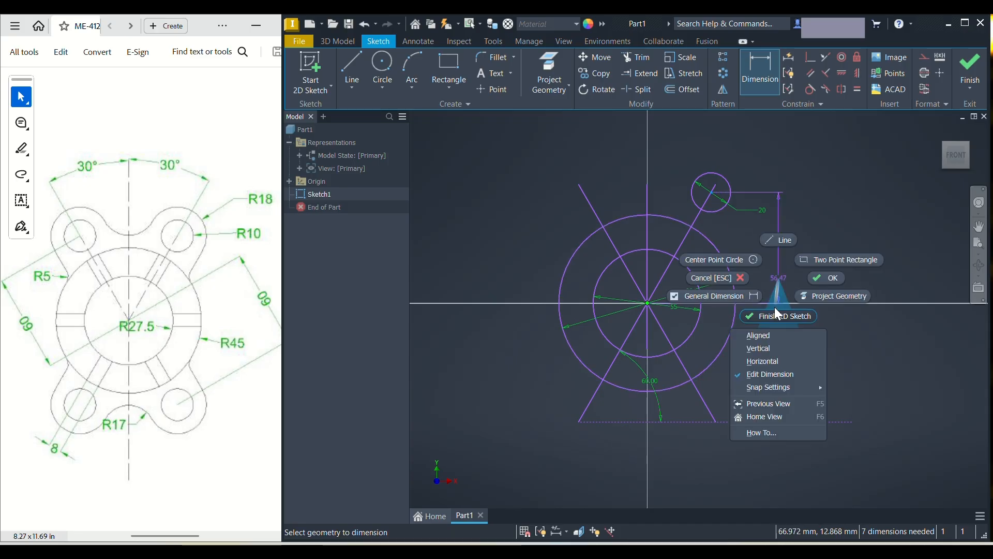
click(774, 337)
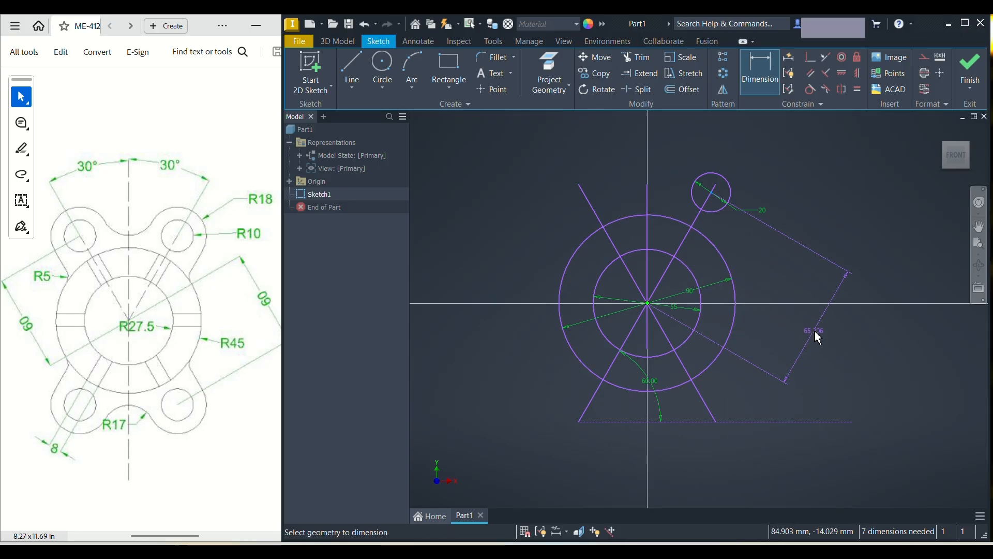
click(815, 334)
text(60)
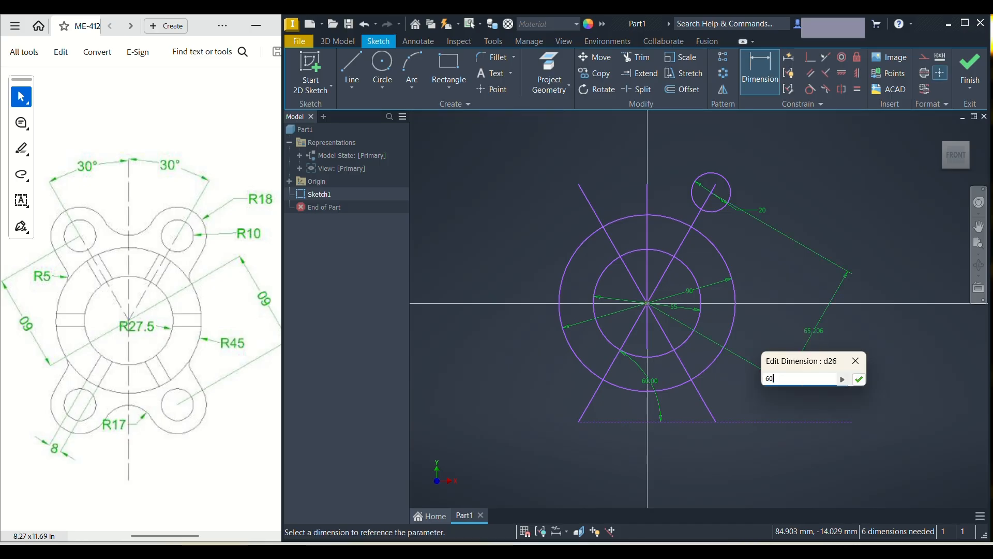
key(Return)
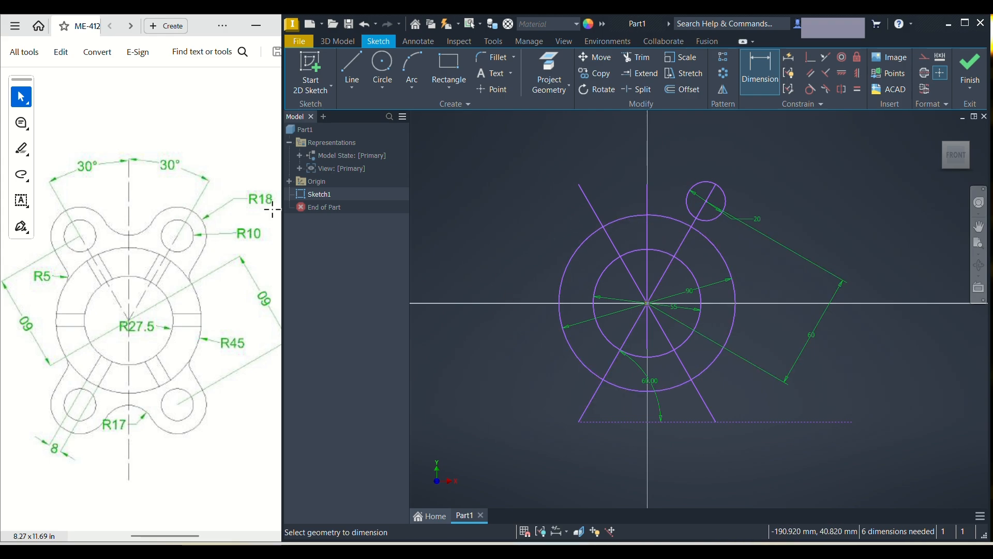
- Sketch a 36 mm diameter circle concentric with the 20 mm circle
click(382, 70)
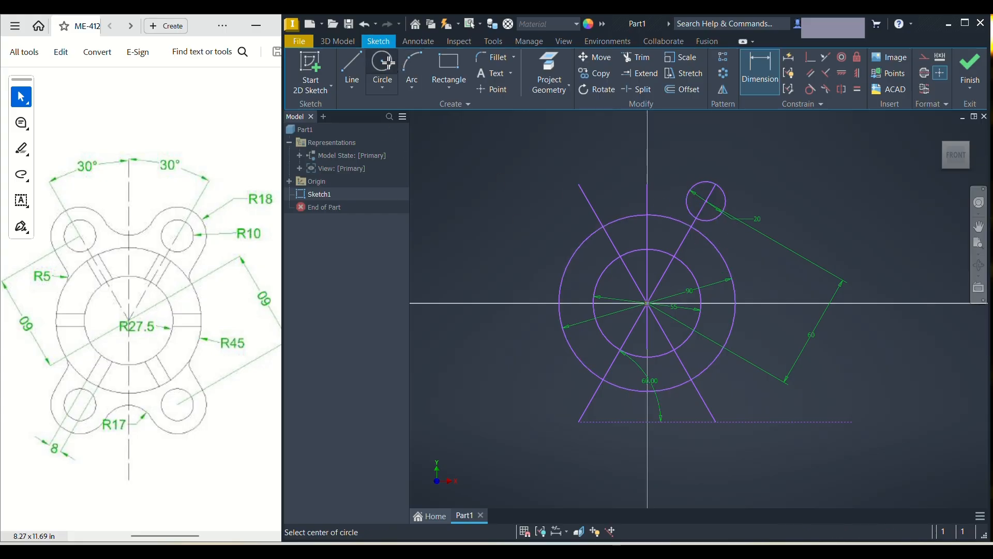
click(706, 202)
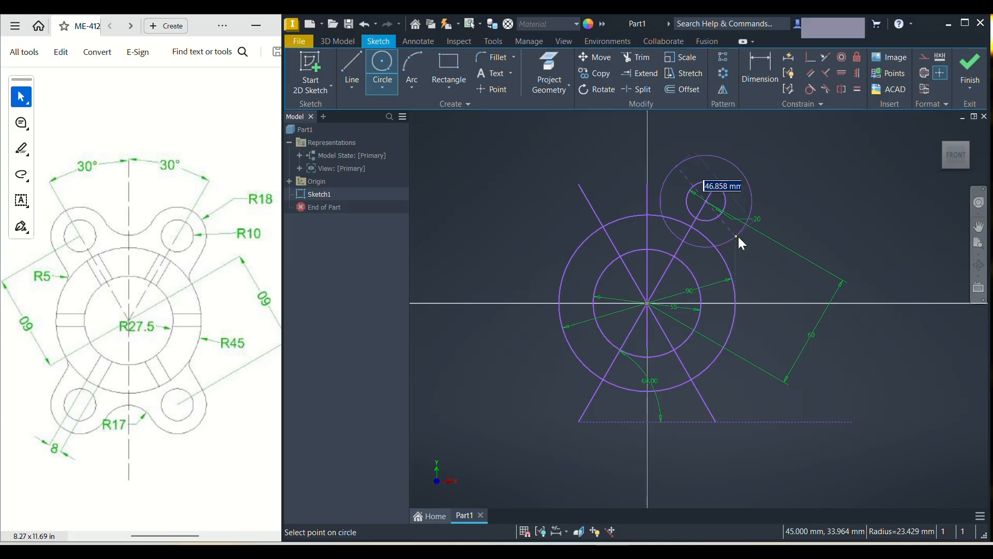
text(36)
key(Return)
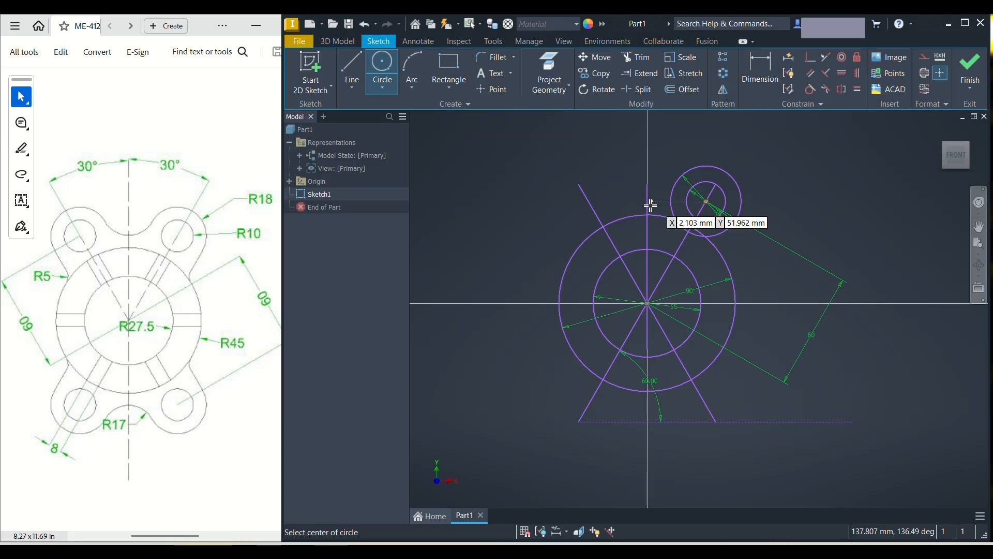
- Try a circular pattern of the 20 mm and 36 mm circles with 4 instances over 360 degrees about the origin
click(722, 78)
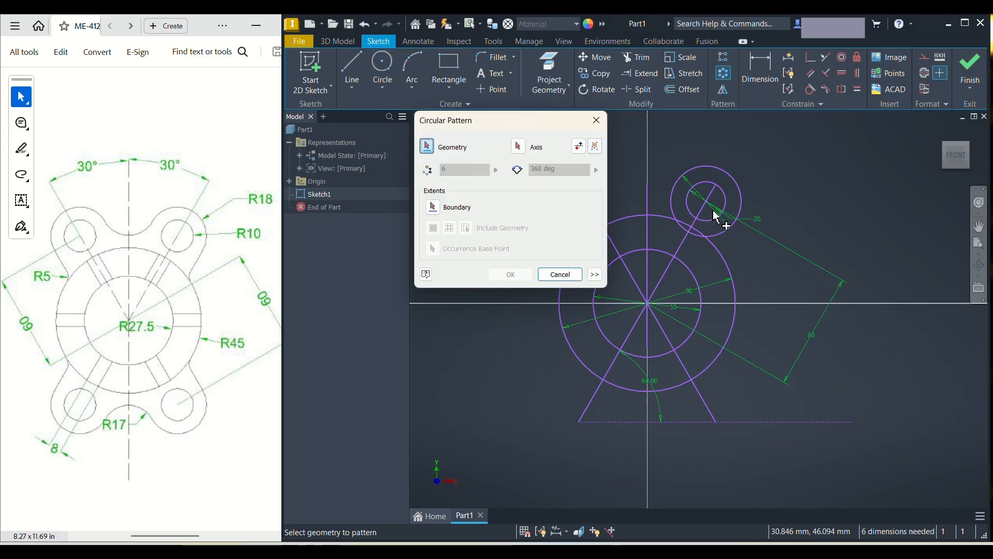
click(740, 190)
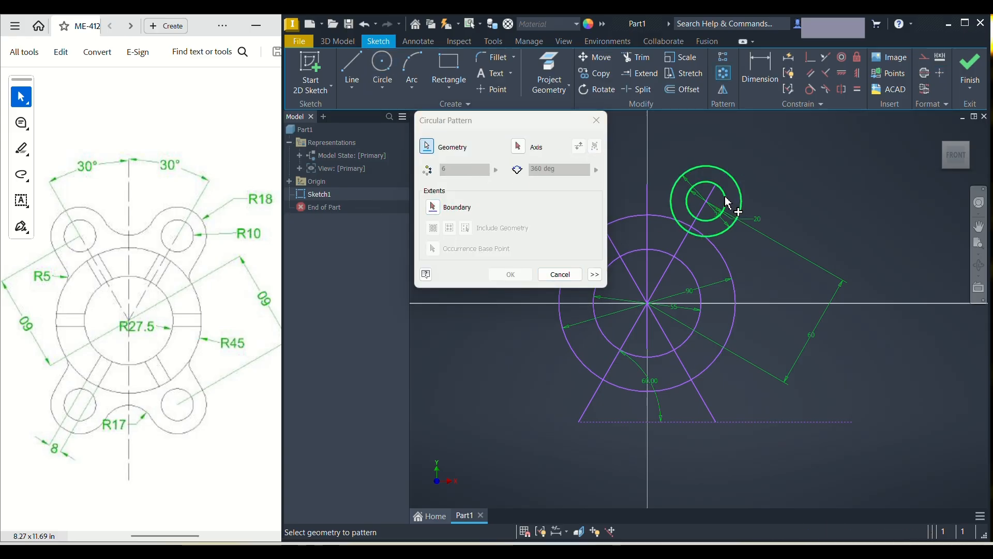
click(727, 200)
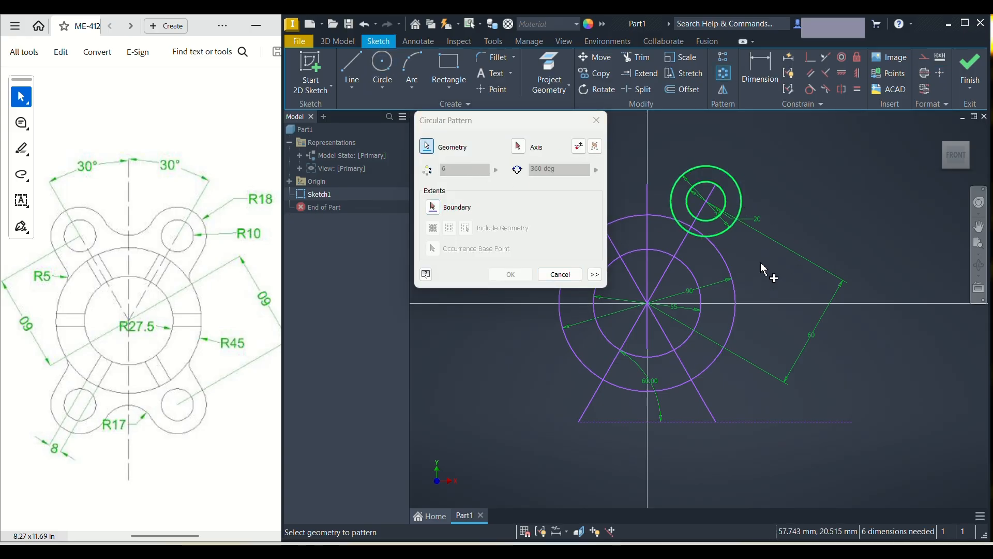
click(525, 151)
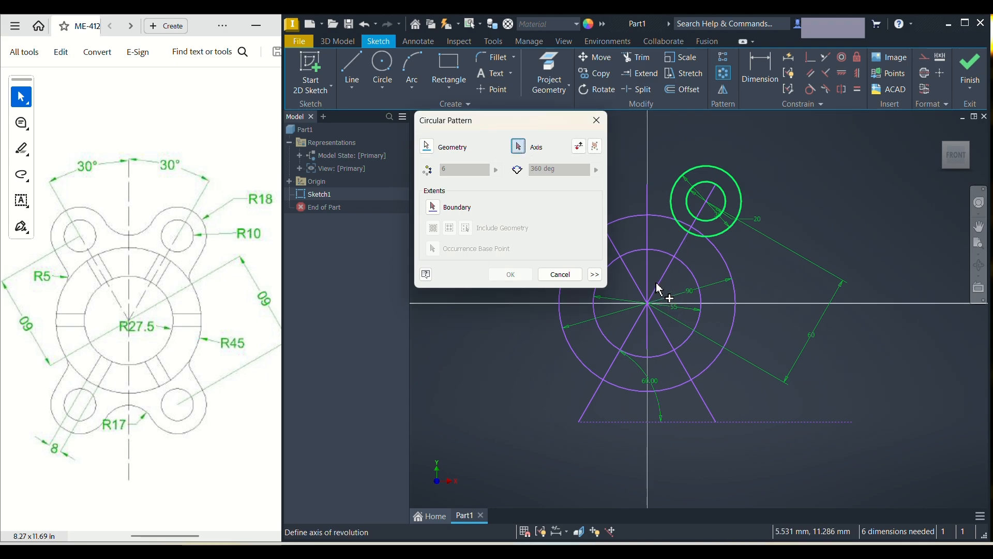
click(647, 304)
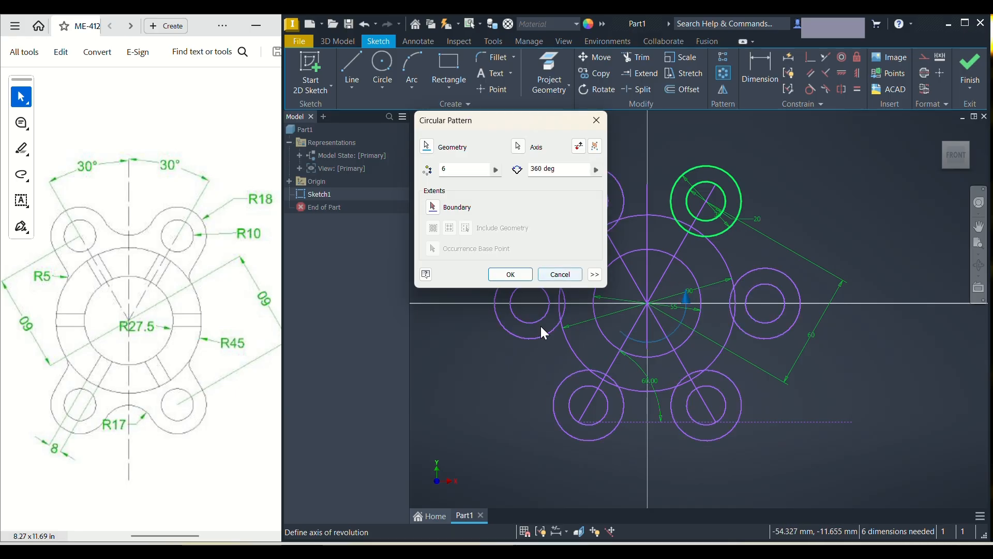
click(458, 172)
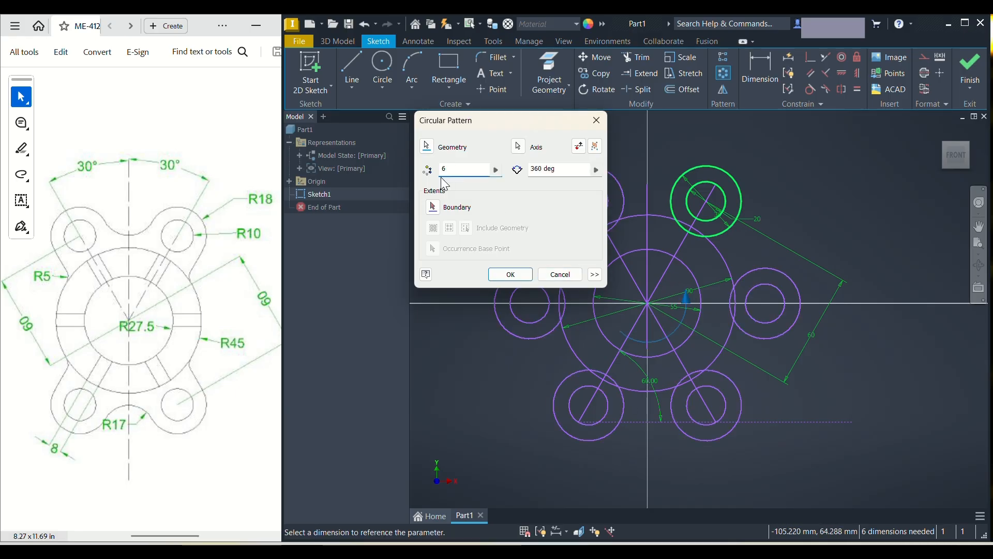
key(BackSpace)
text(4)
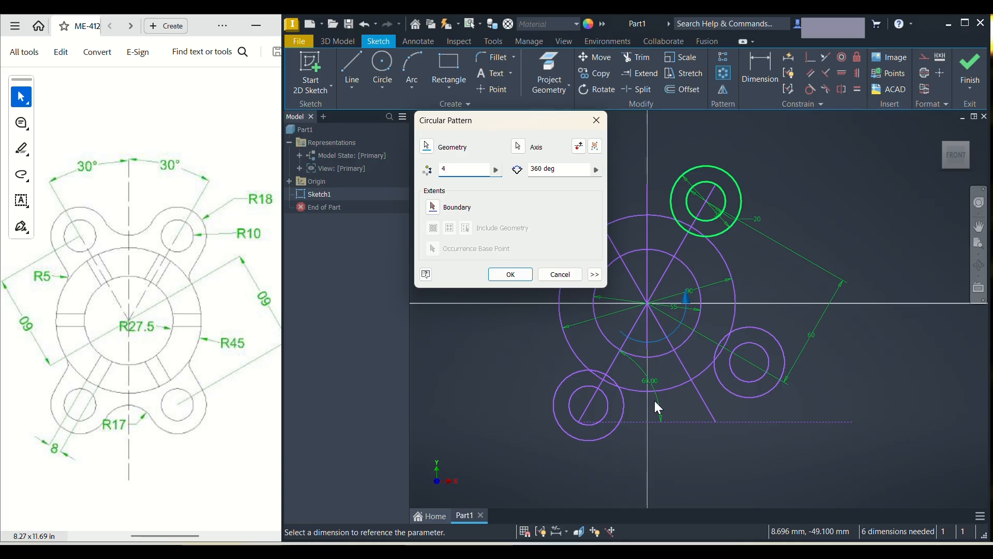
click(509, 275)
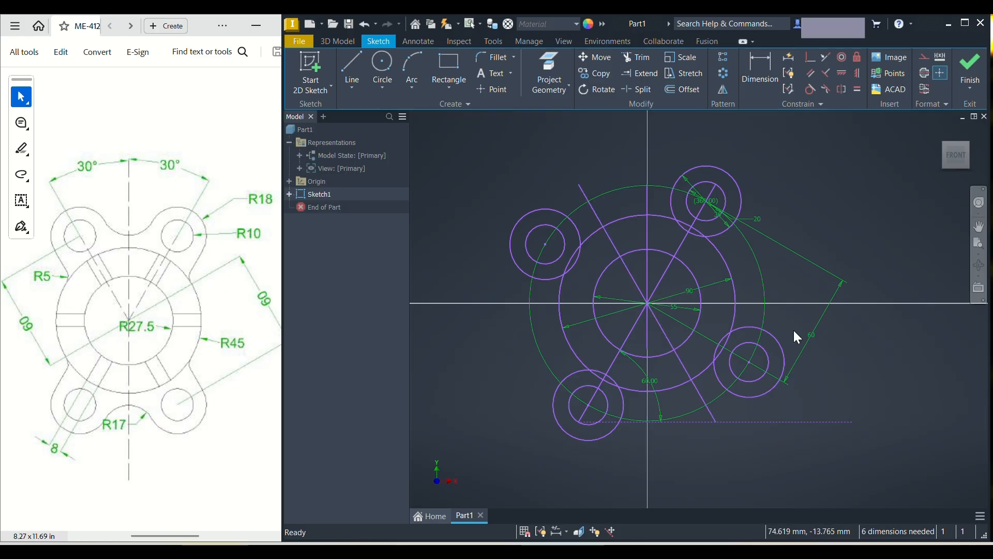
key(ctrl+z)
- Mirror the 20 mm and 36 mm circles across the vertical centre line
click(724, 90)
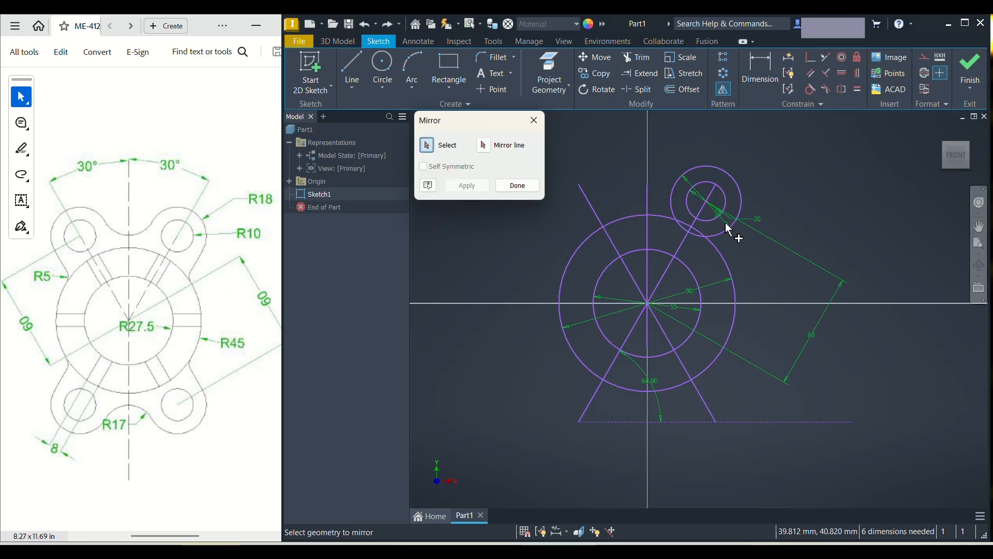
click(713, 217)
click(713, 221)
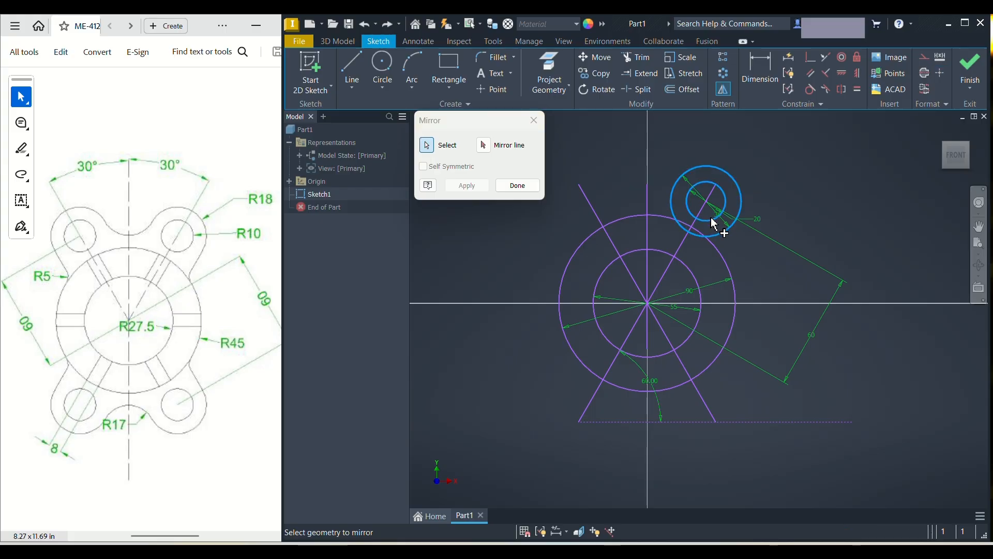
click(484, 147)
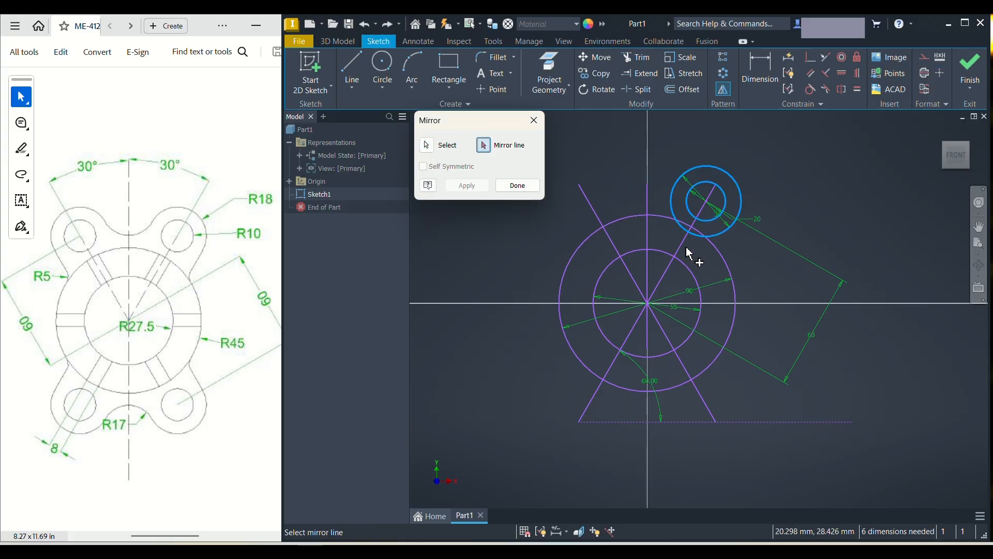
click(648, 241)
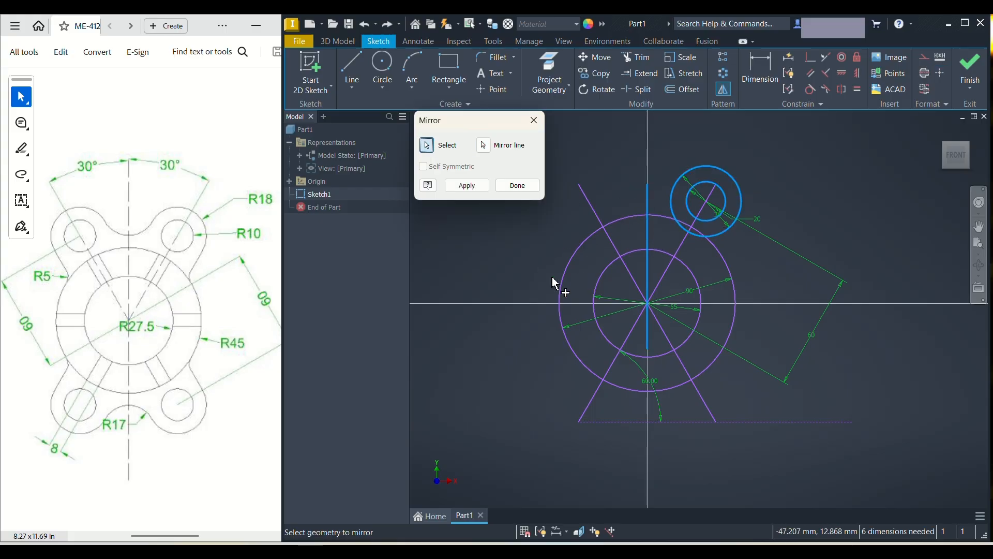
click(467, 186)
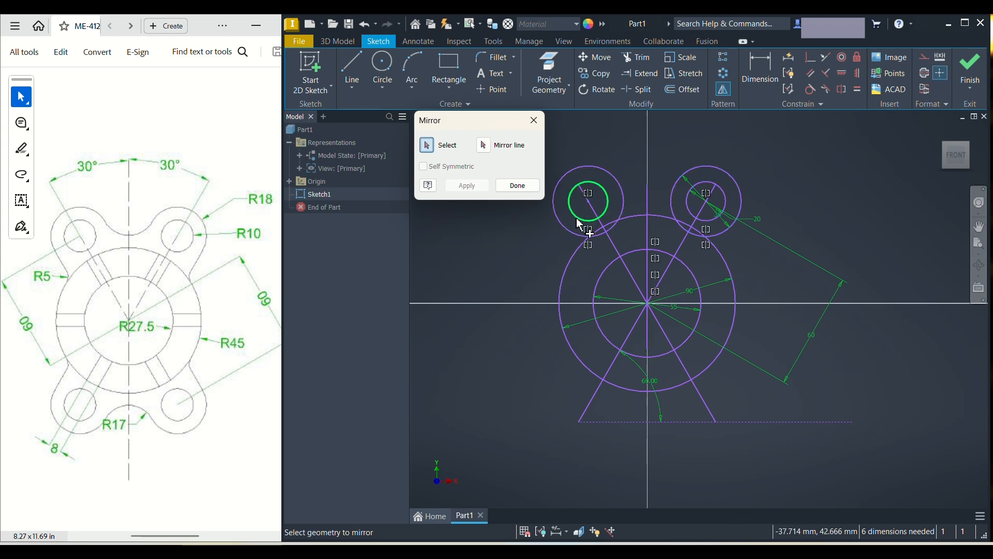
click(518, 187)
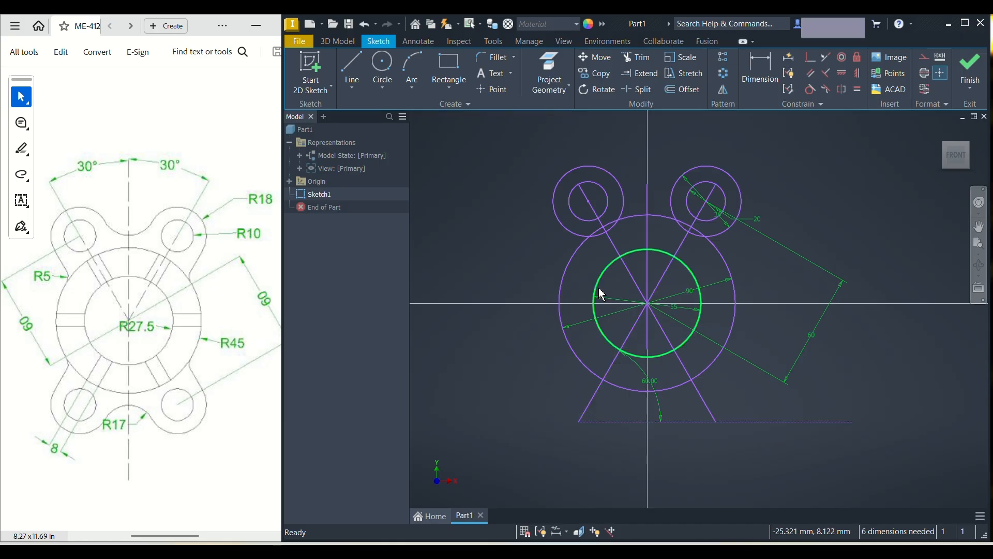
- Sketch a horizontal line about 87 mm long through the origin, extending past the 90 mm circle on the left
click(346, 63)
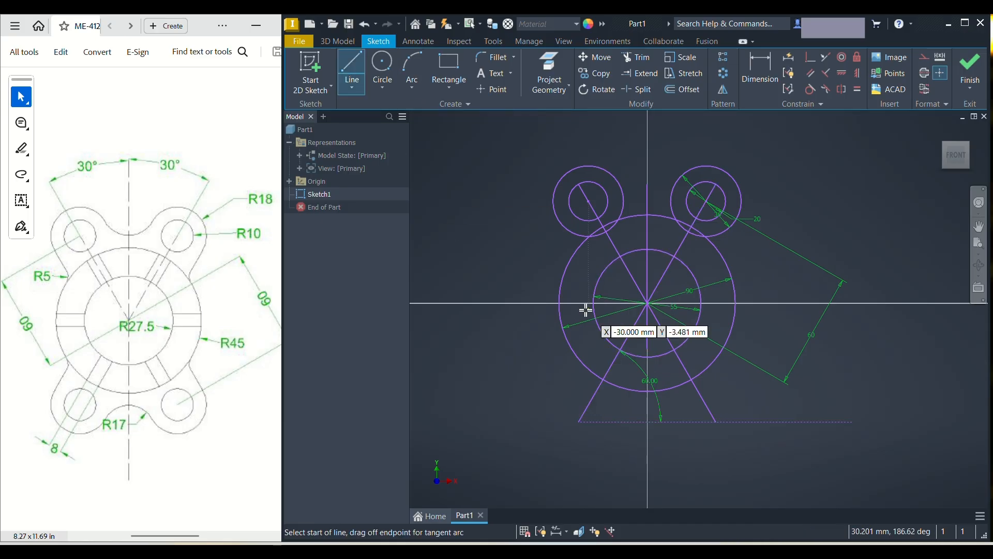
click(504, 304)
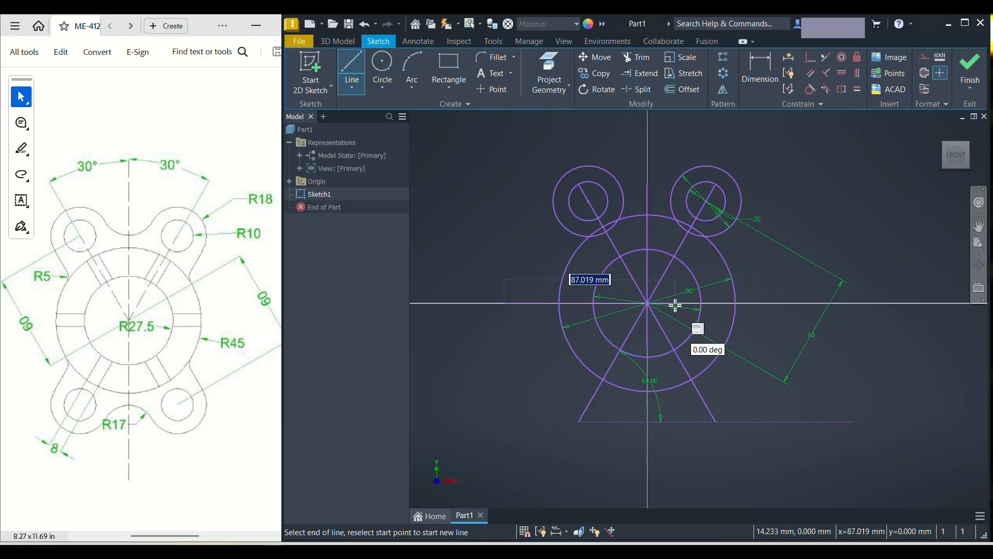
click(675, 304)
key(Escape)
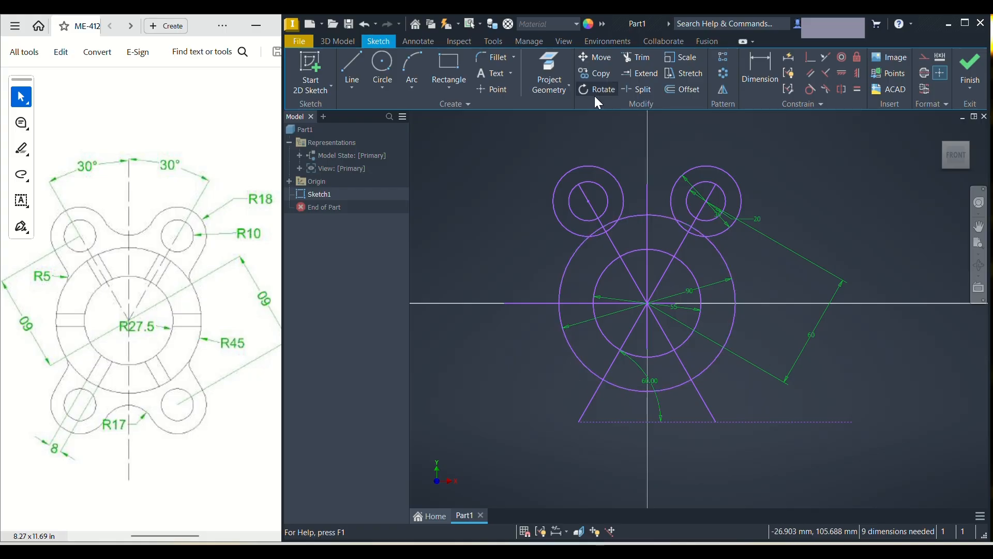
- Mirror both upper pairs of lug circles across the horizontal line through the origin
click(723, 89)
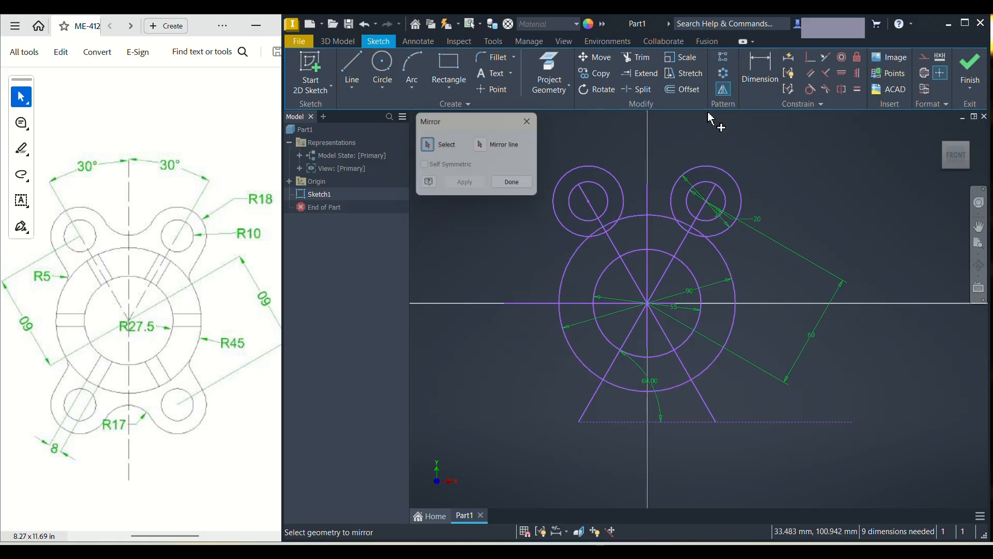
click(735, 177)
click(722, 201)
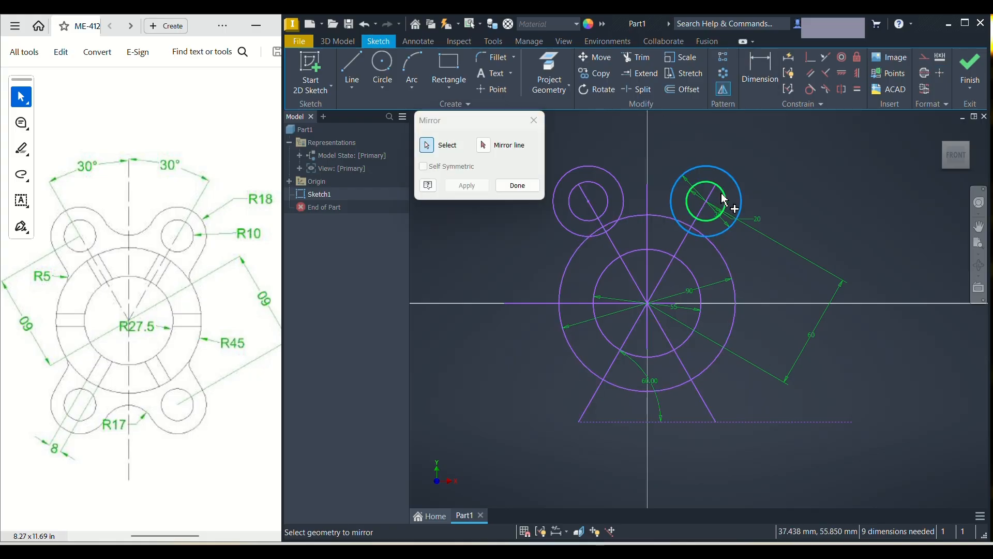
click(564, 176)
click(575, 186)
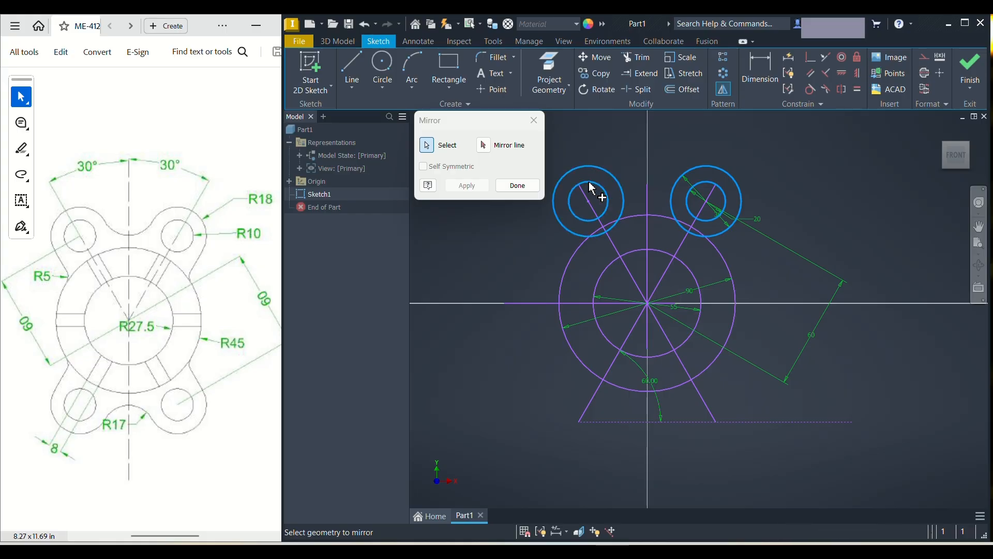
click(489, 150)
click(628, 304)
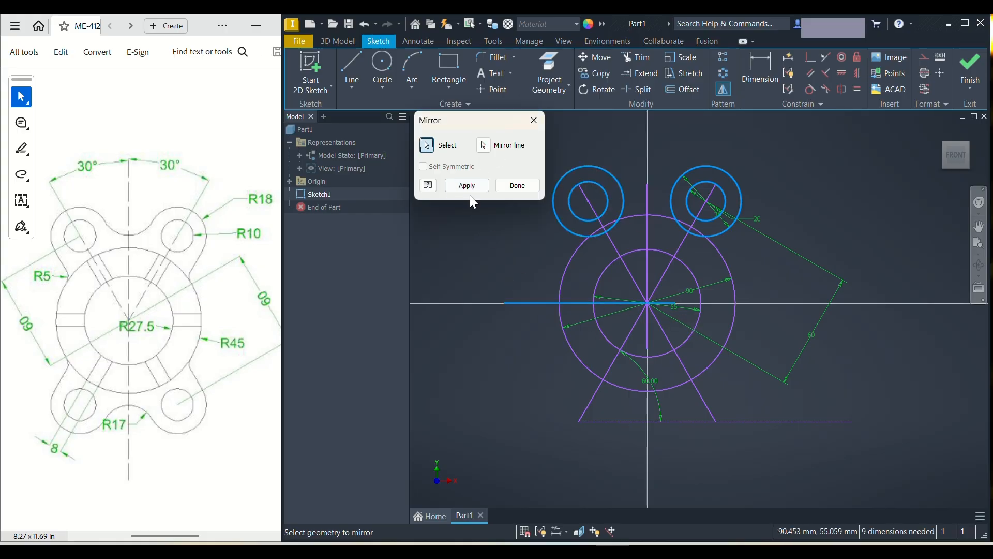
click(468, 187)
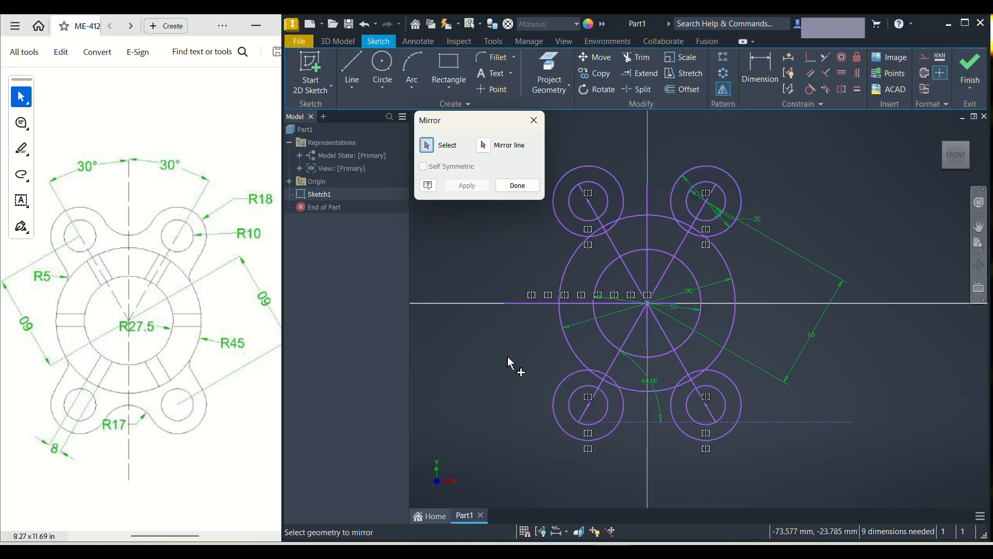
click(518, 186)
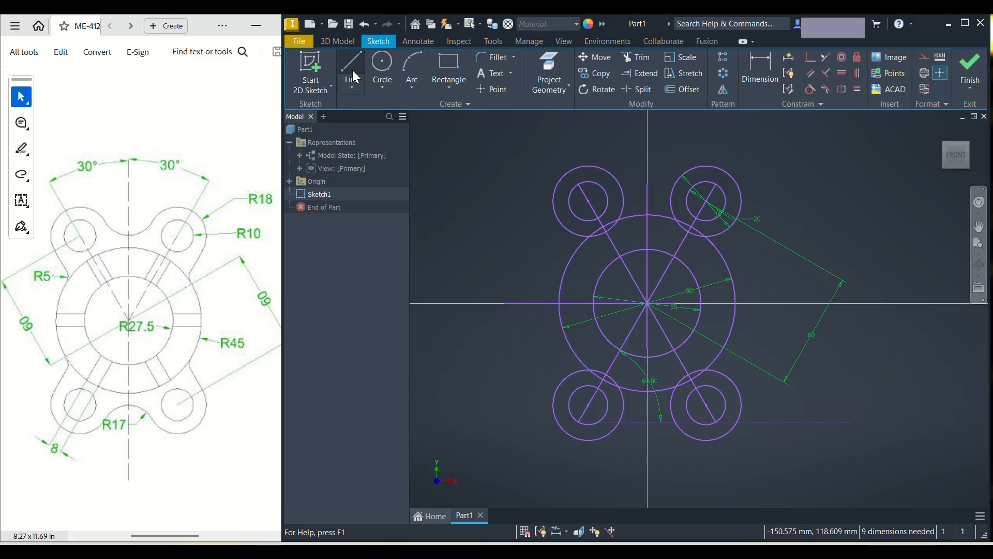
- Sketch a line about 17.5 mm long from the 55 mm to the 90 mm circle, just right of the 60-degree line, and make them parallel
click(354, 77)
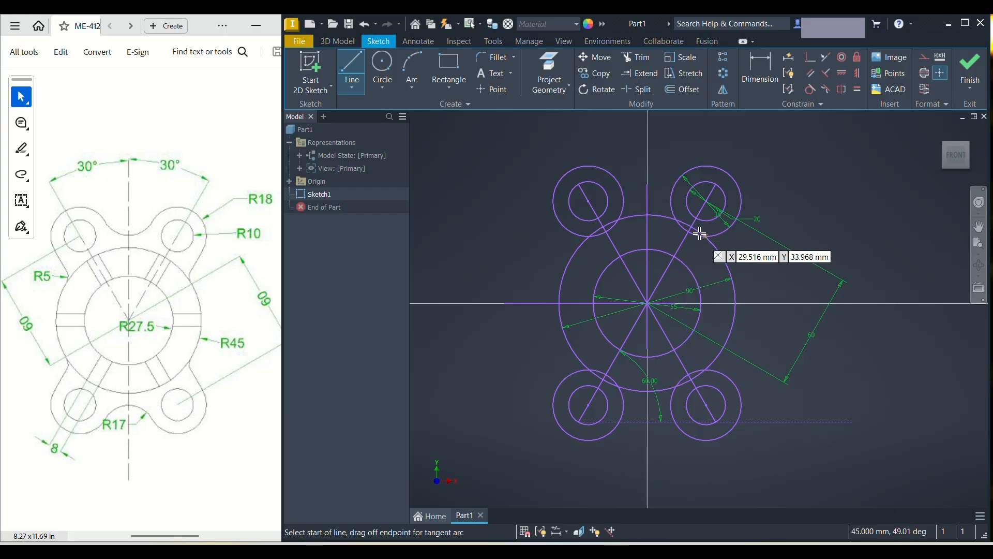
click(681, 262)
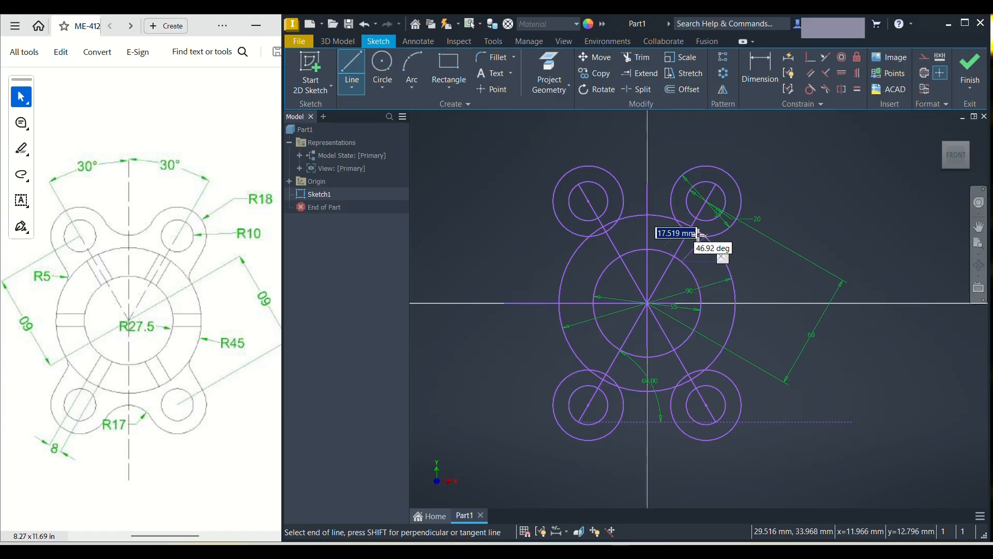
scroll(696, 230, up, 5)
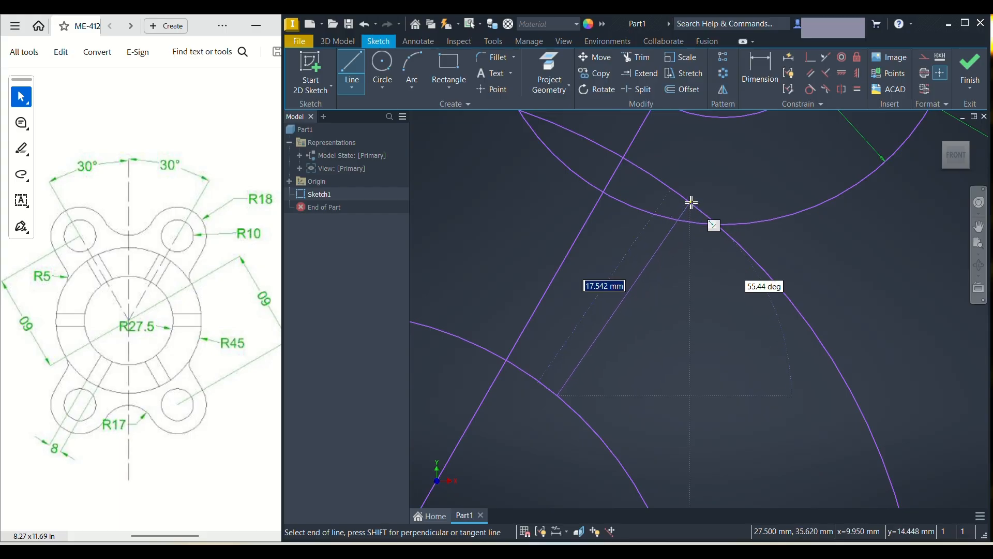
click(691, 202)
key(Escape)
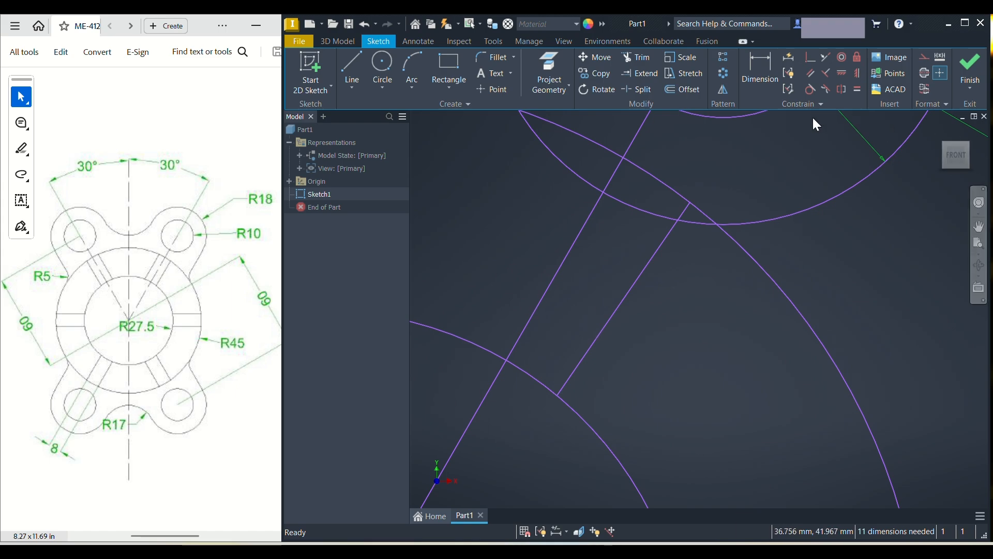
click(613, 321)
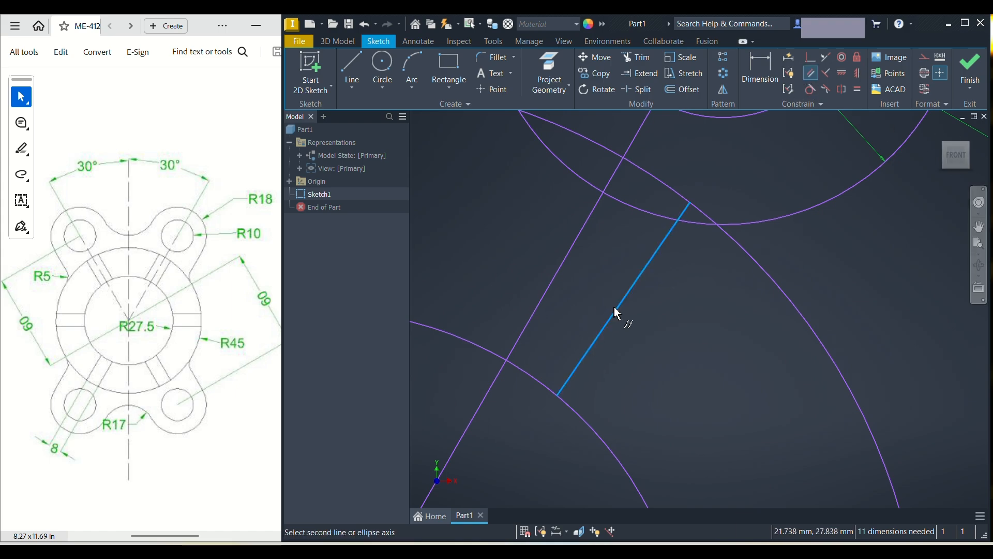
click(559, 271)
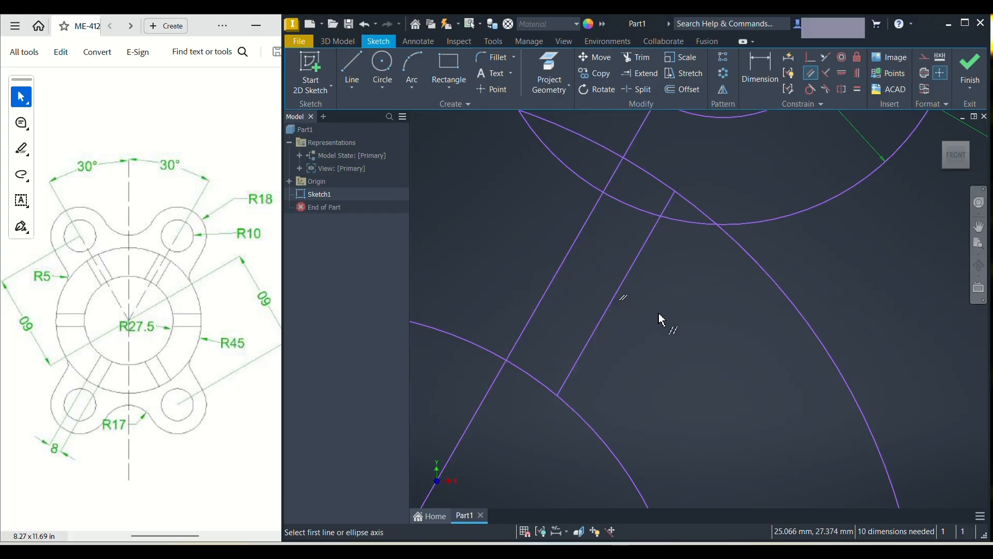
- Dimension the distance between the 60-degree line and the short parallel line as 4 mm
scroll(662, 320, down, 5)
click(774, 80)
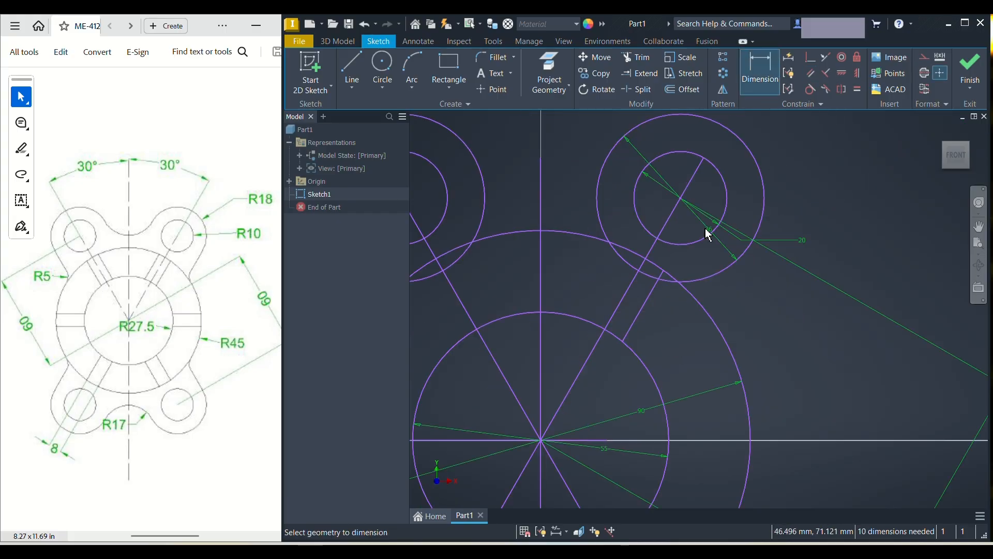
click(620, 306)
click(636, 320)
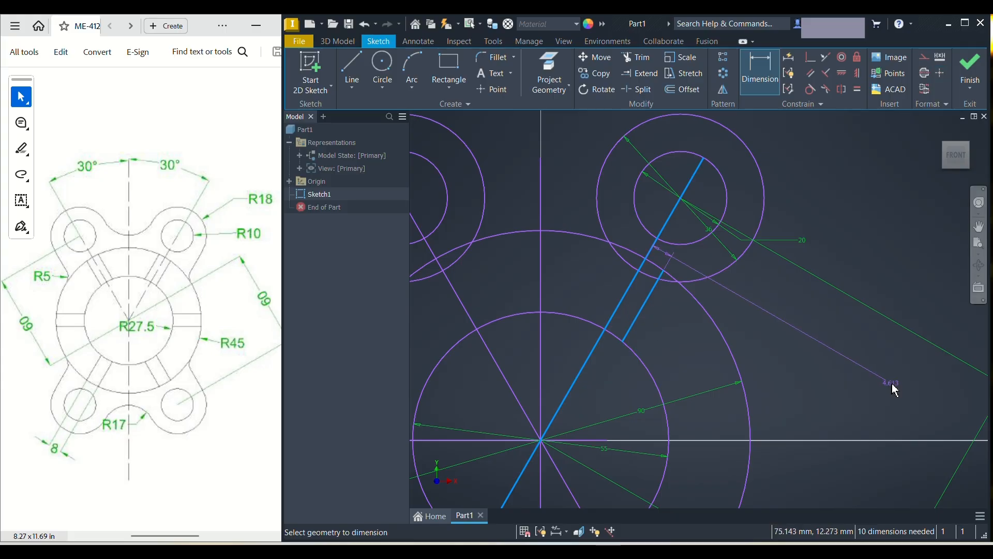
click(880, 410)
text(4)
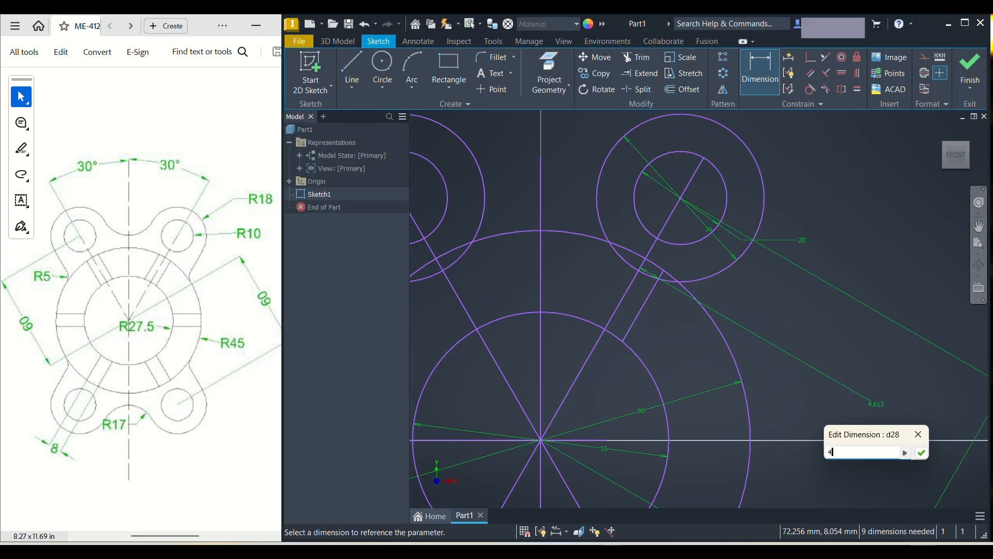
key(Return)
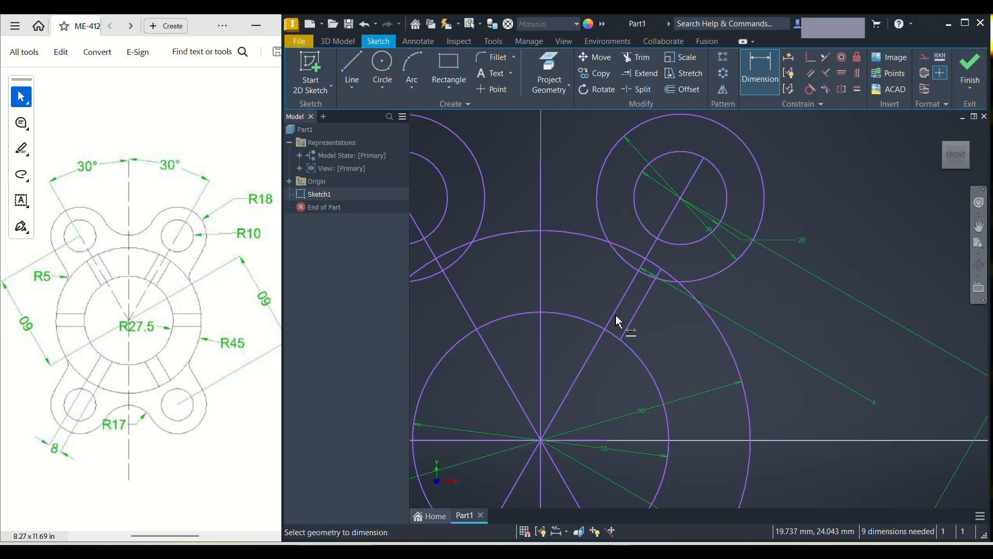
- Mirror the short rib line across the 60-degree line to form the upper-right rib
click(722, 86)
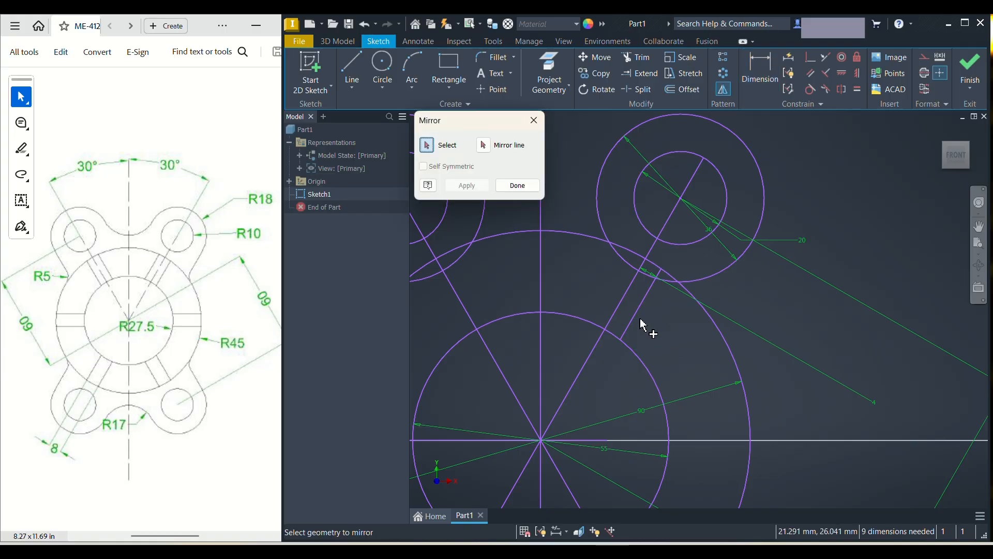
click(639, 315)
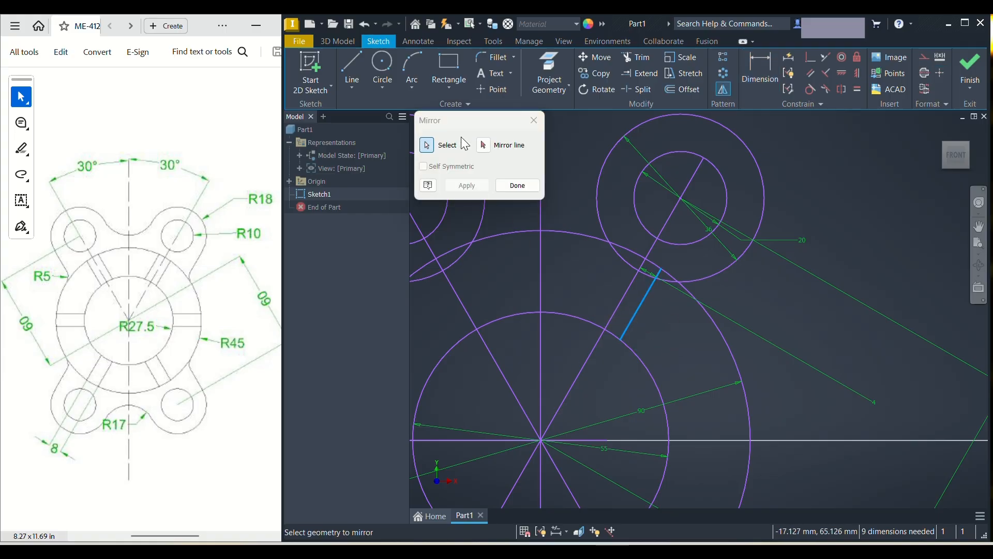
click(484, 147)
click(619, 308)
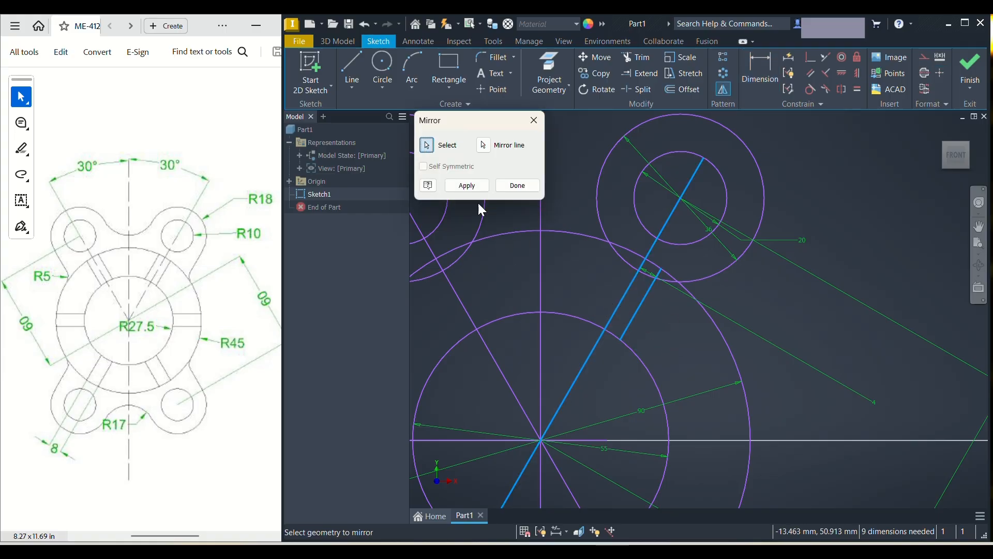
click(468, 187)
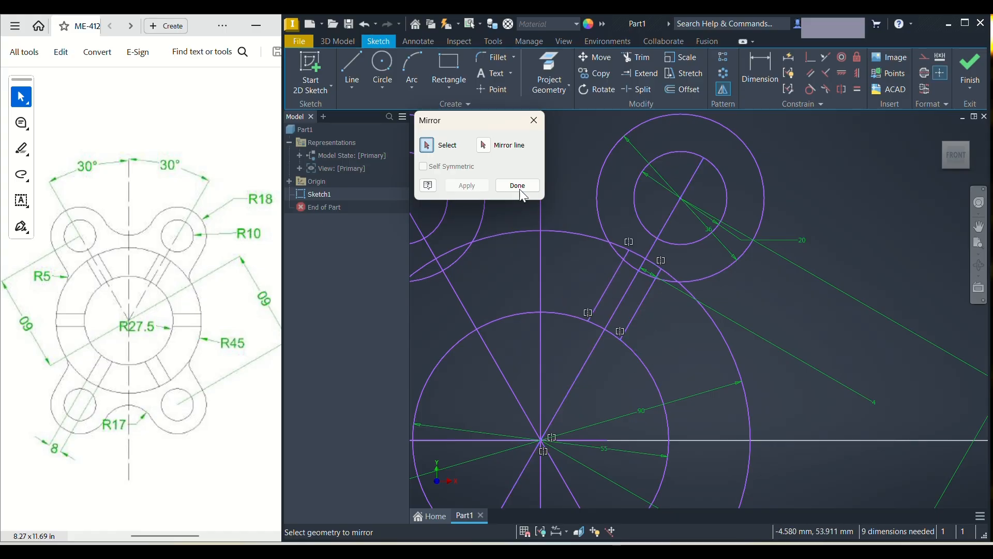
- Mirror both upper-right rib lines, together with the horizontal line through the origin, across the vertical centre line
scroll(554, 374, up, 2)
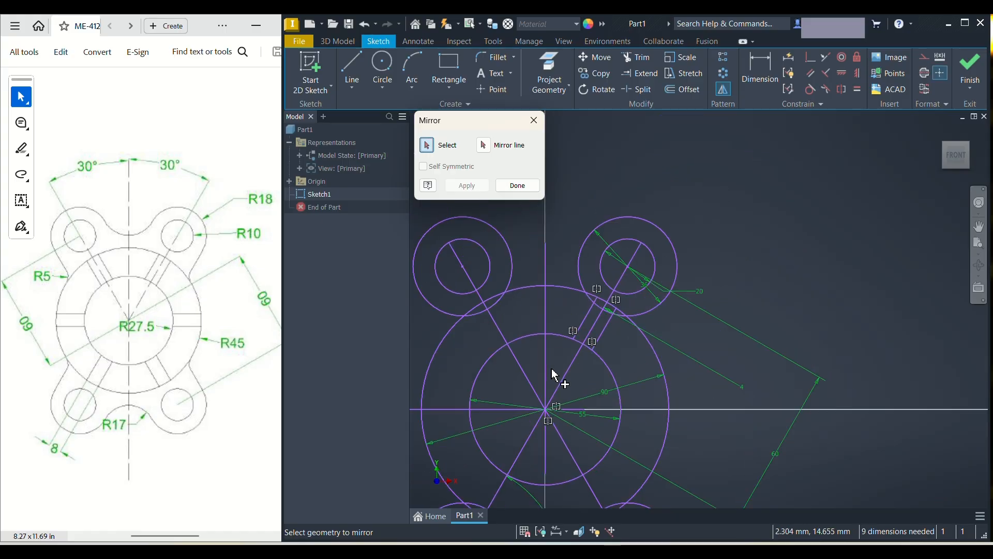
middle_drag(554, 373, 709, 359)
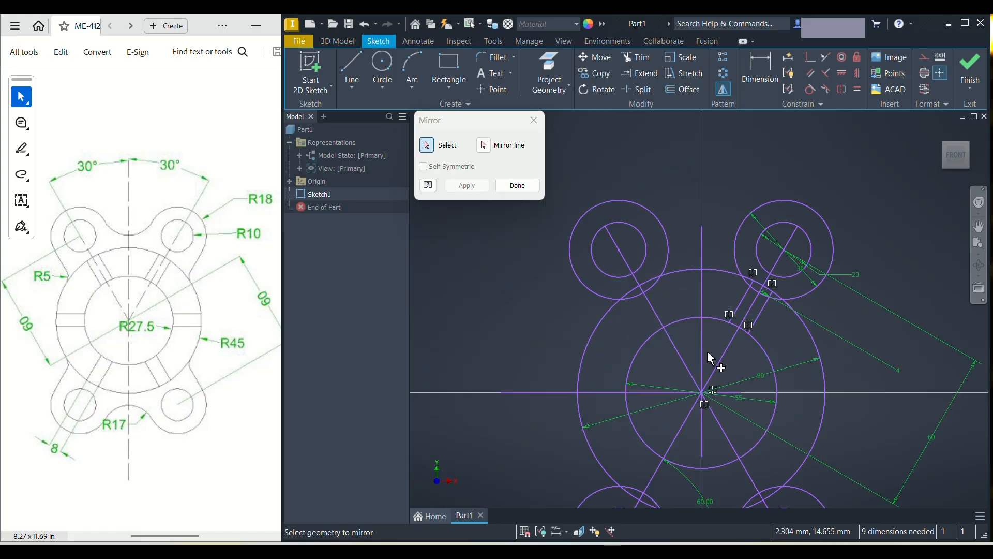
click(768, 313)
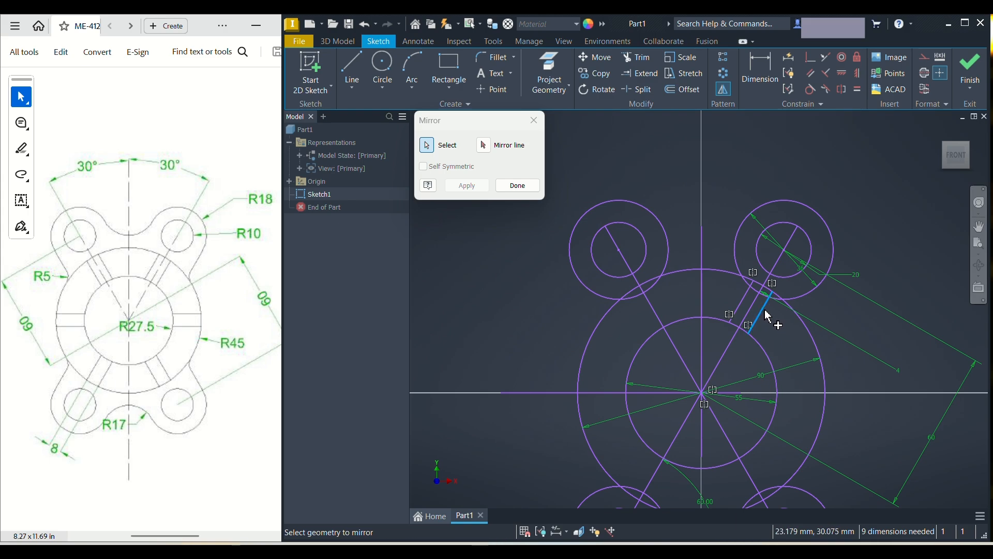
click(738, 308)
click(483, 146)
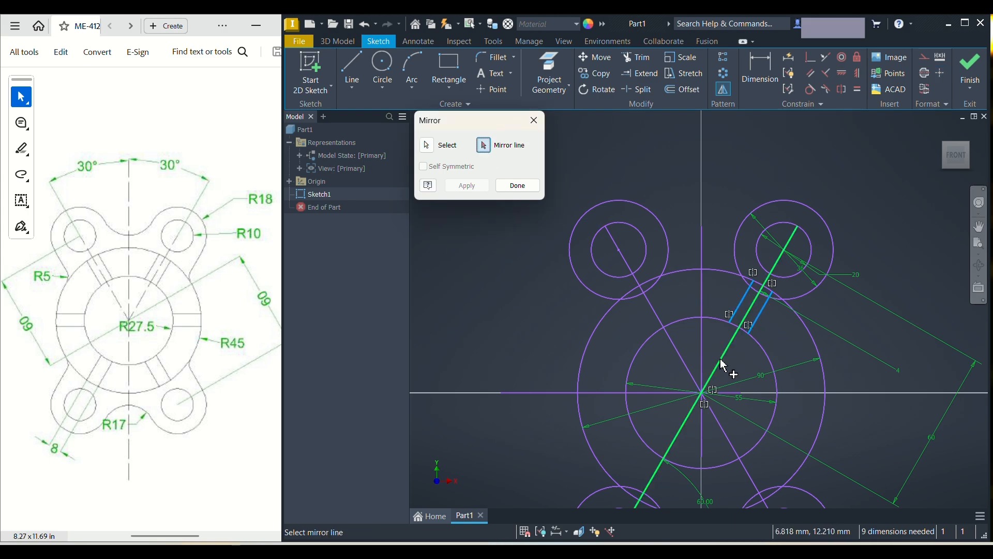
click(702, 354)
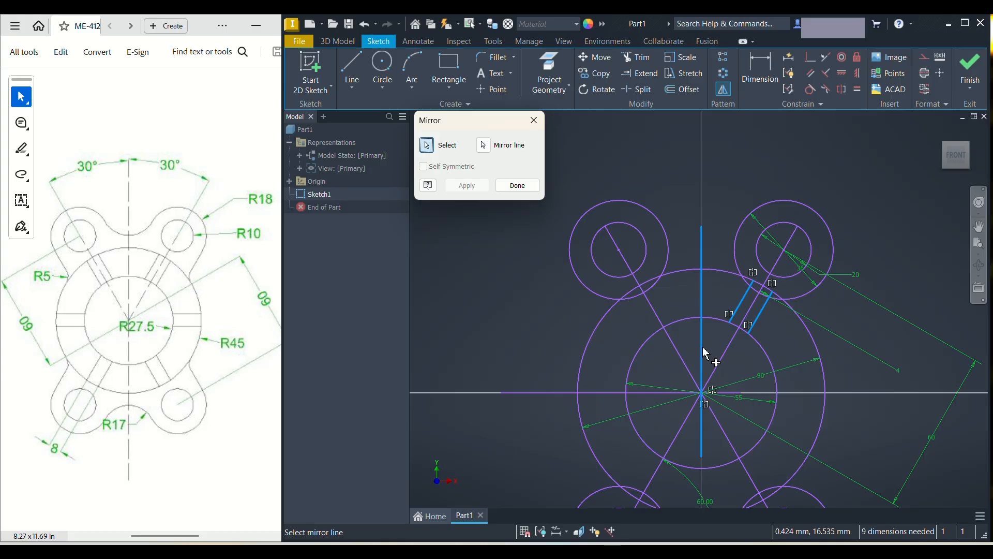
click(600, 393)
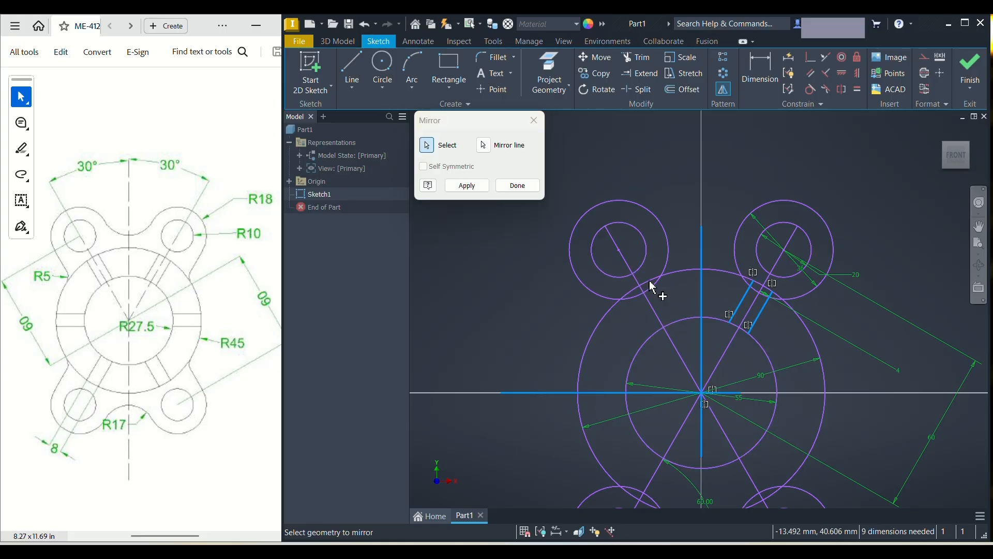
click(468, 188)
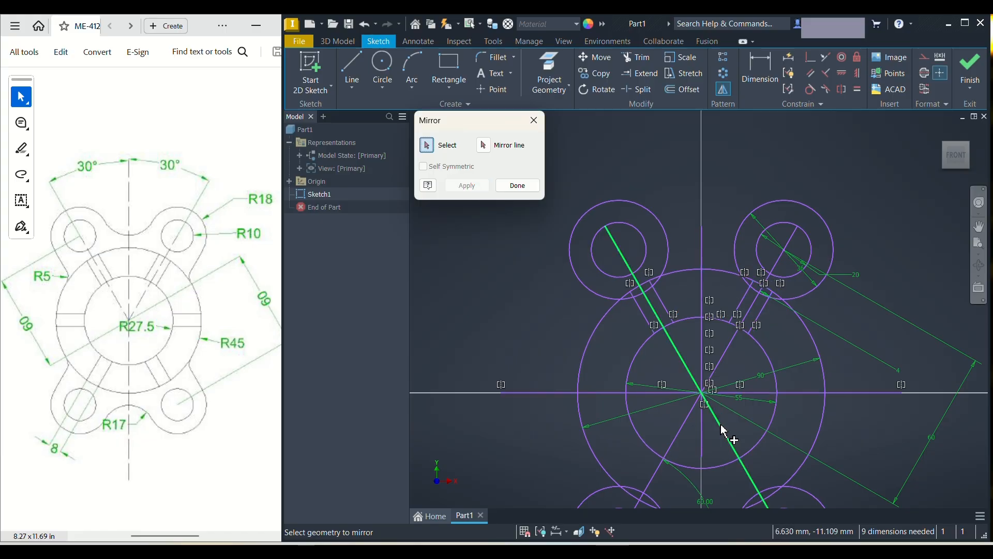
middle_drag(763, 451, 720, 392)
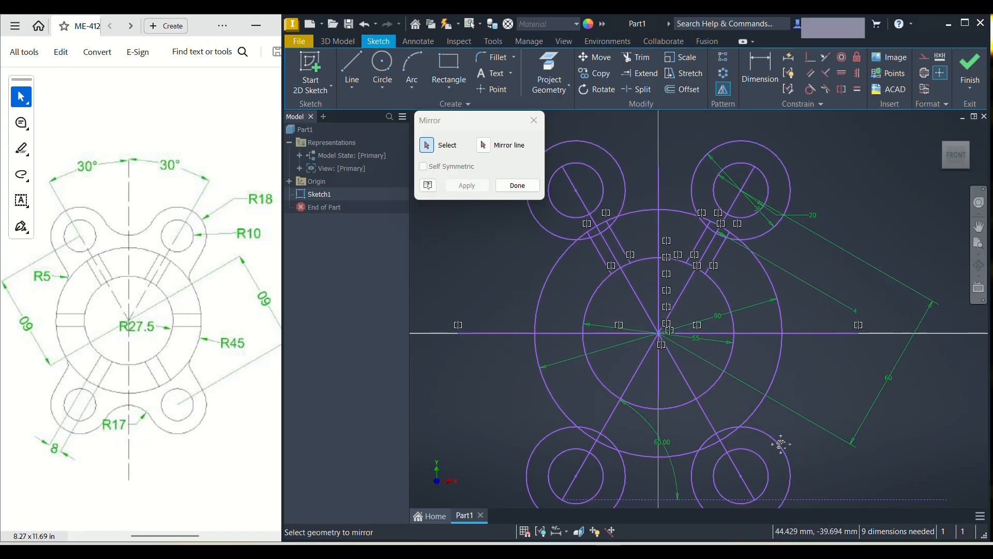
mouse_move(781, 444)
middle_down()
mouse_move(780, 378)
mouse_move(813, 428)
mouse_move(817, 454)
middle_up()
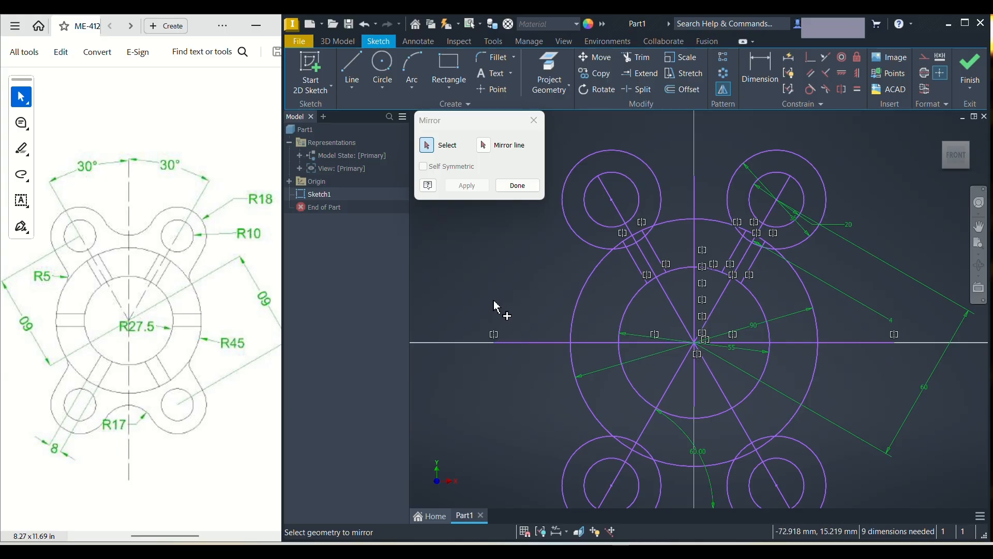
key(Escape)
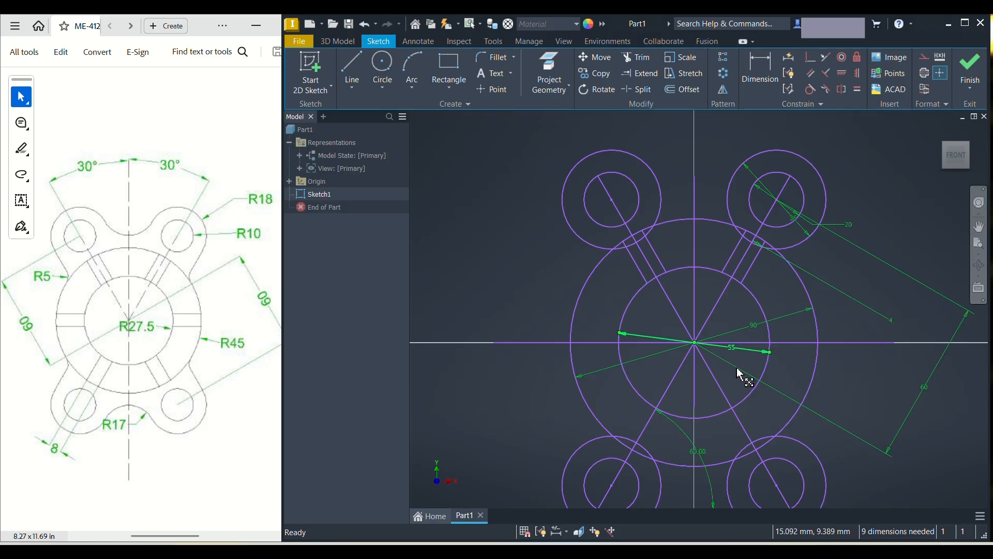
- Mirror both upper pairs of rib lines across the horizontal line through the origin
click(724, 90)
click(754, 263)
click(734, 252)
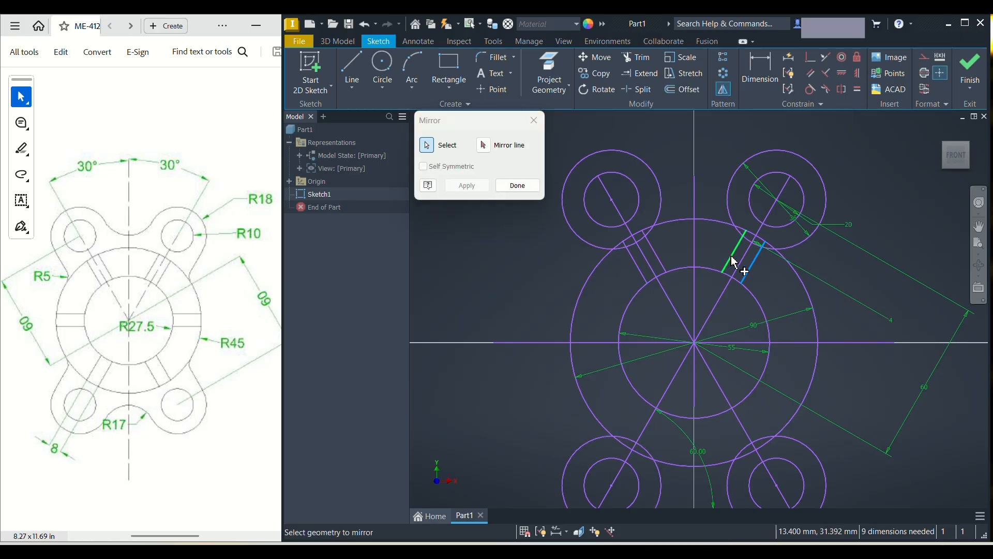
click(658, 258)
click(636, 265)
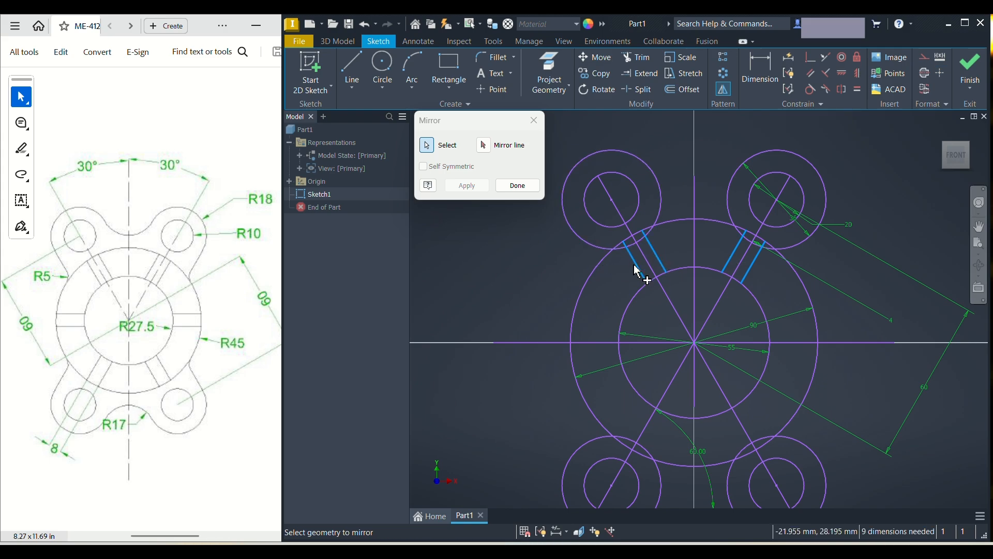
click(484, 145)
click(603, 343)
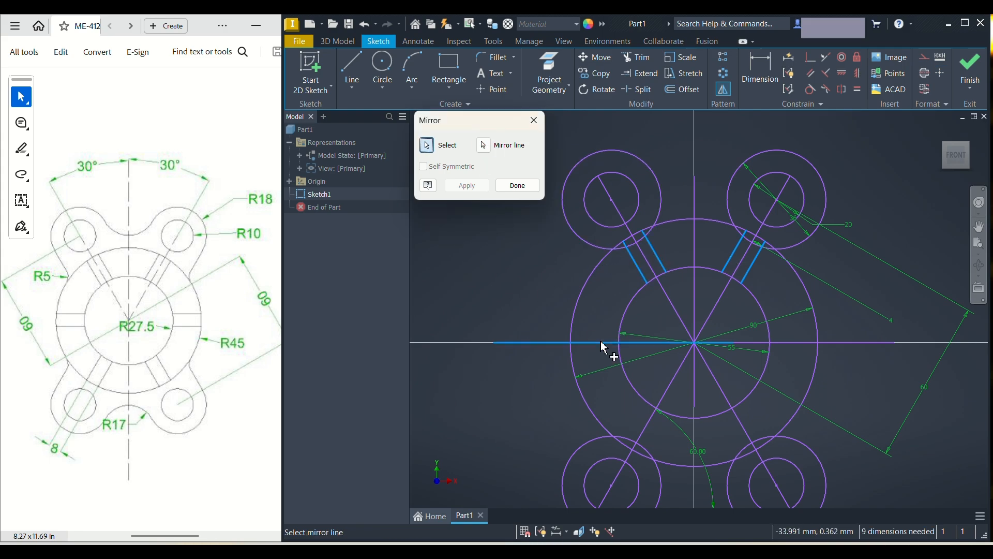
click(466, 186)
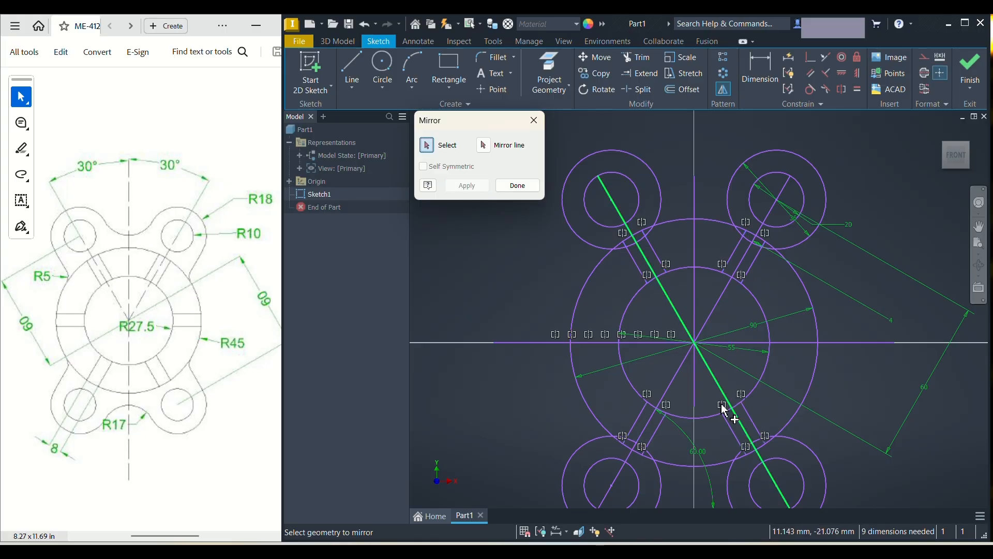
click(517, 185)
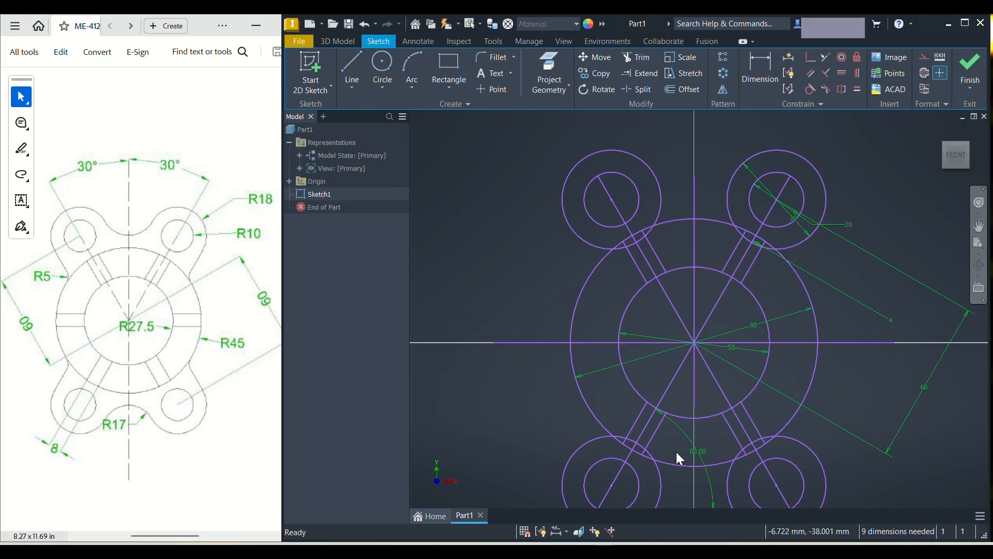
- Trim the portions of both upper outer lug circles that lie inside the 90 mm circle
click(646, 54)
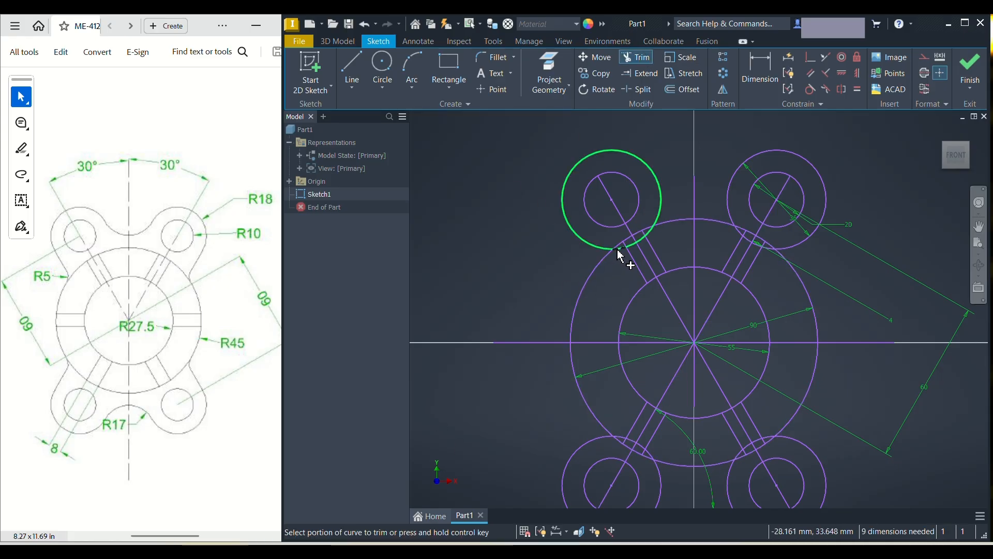
click(633, 245)
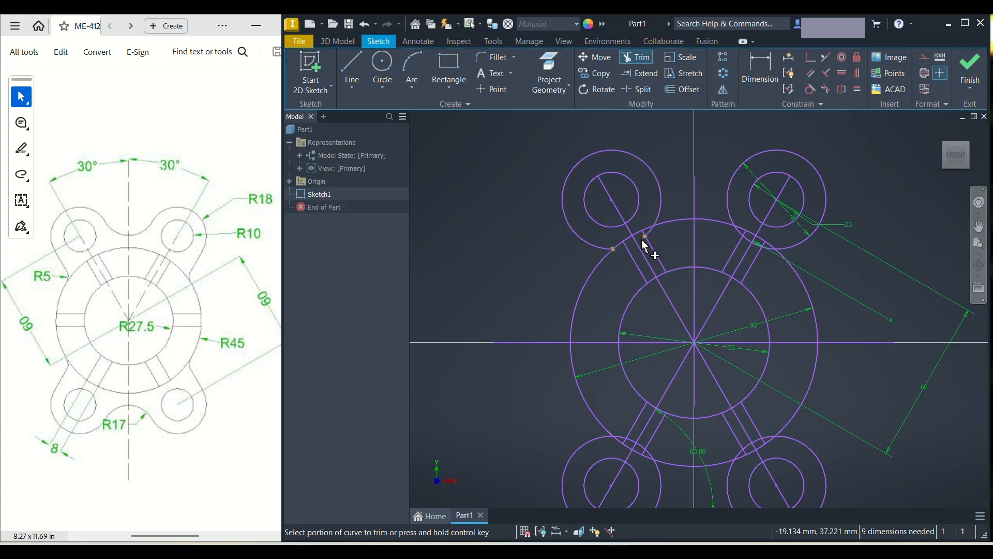
click(743, 241)
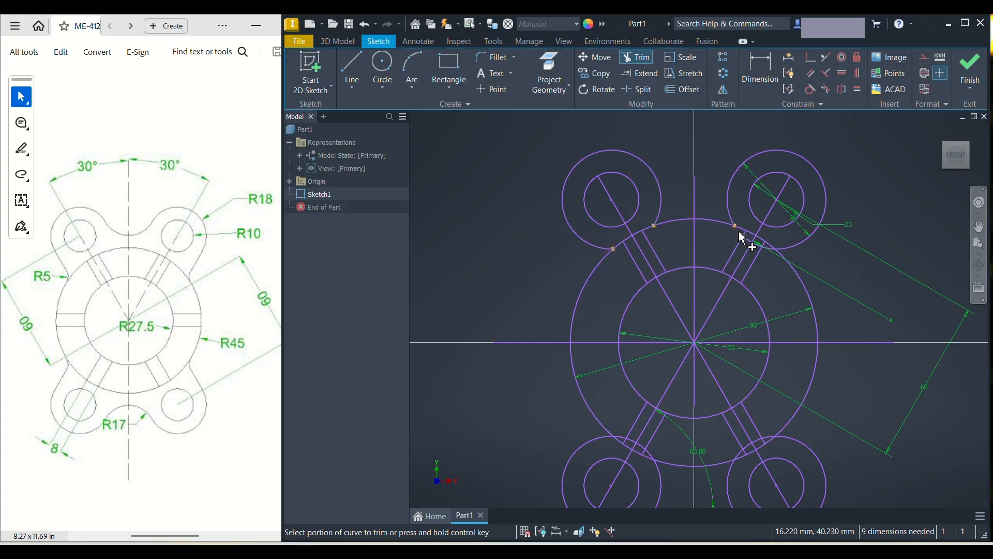
click(769, 250)
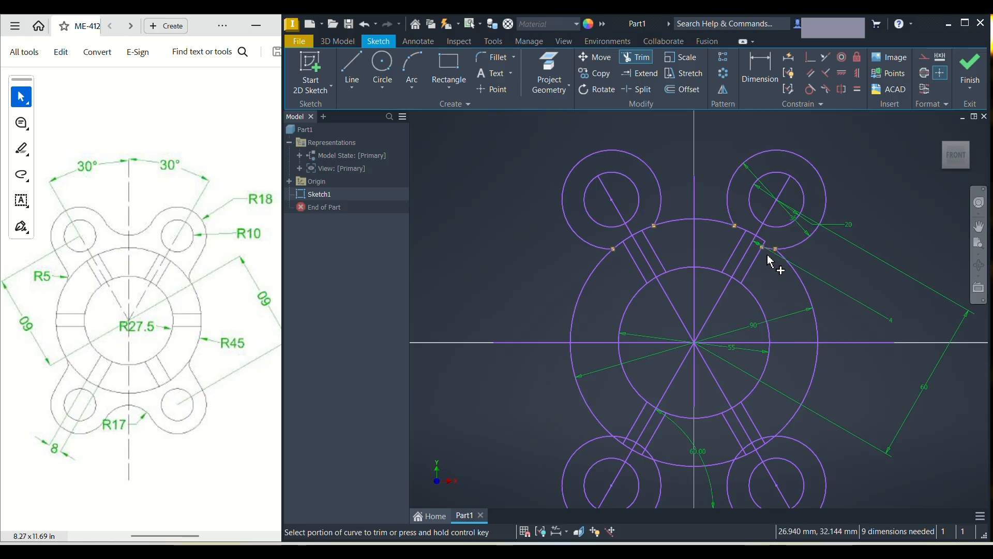
key(Escape)
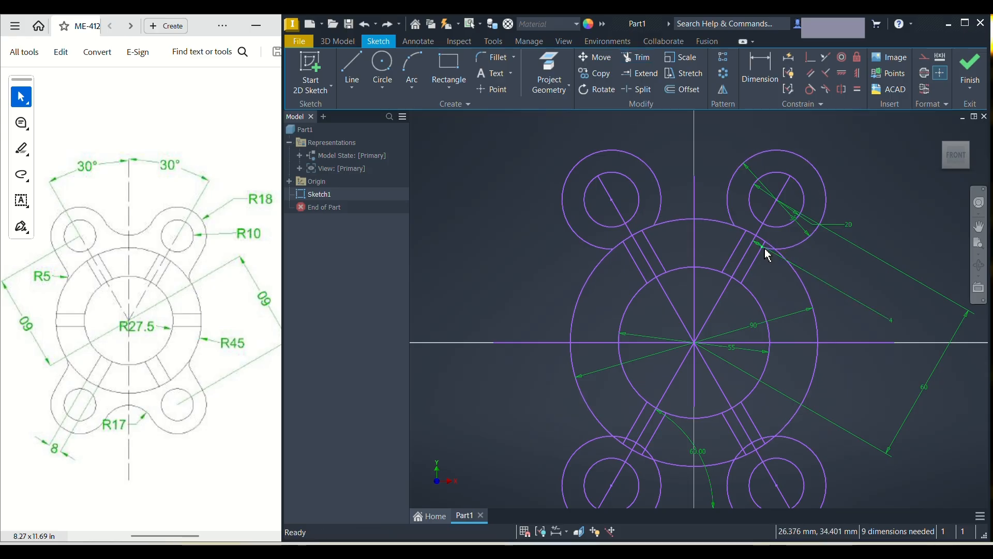
click(630, 61)
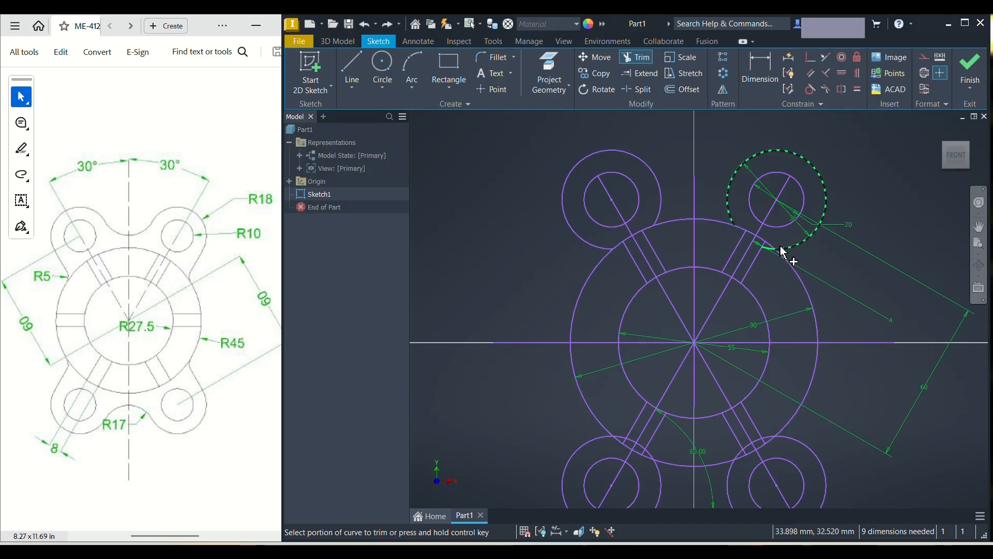
scroll(773, 258, up, 3)
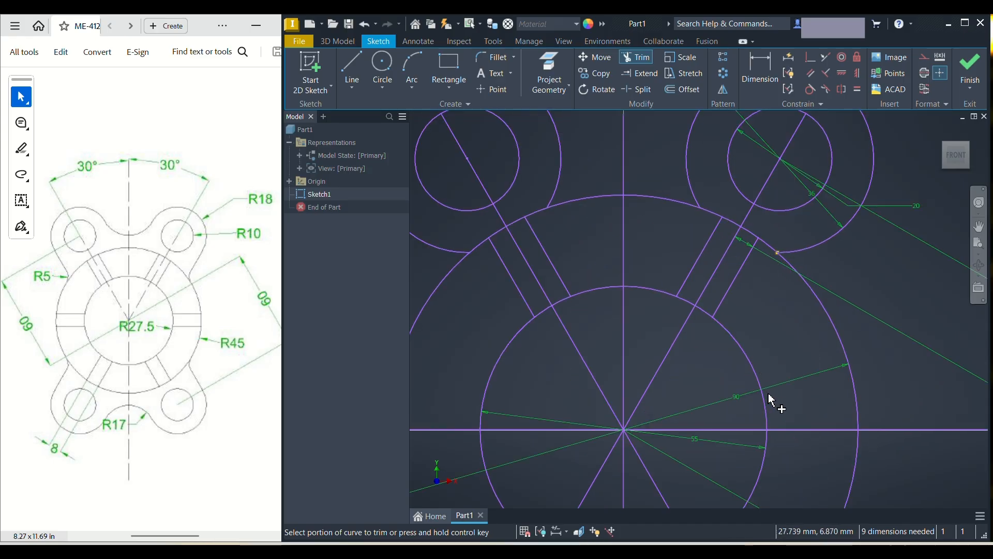
- Trim the portions of both lower outer lug circles that lie inside the 90 mm circle
middle_drag(694, 403, 716, 262)
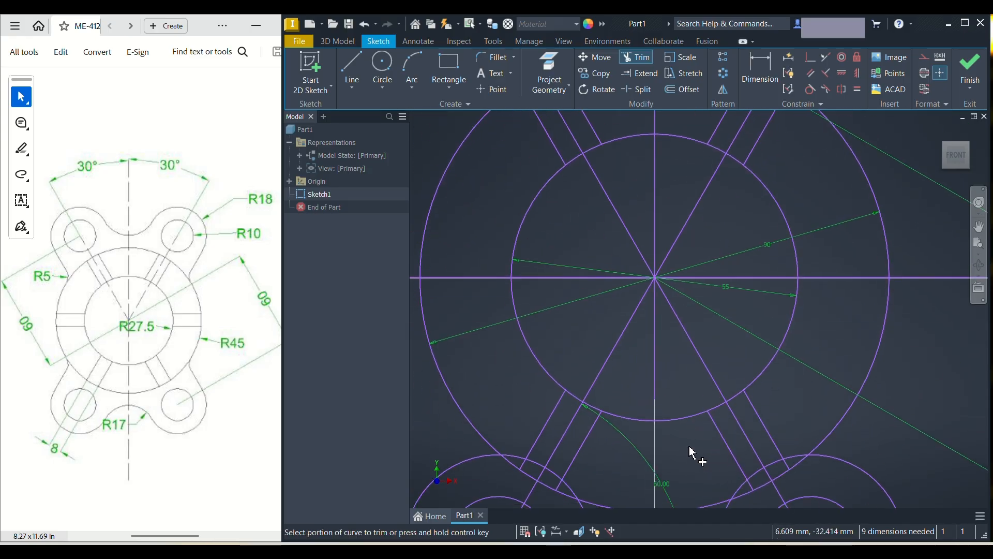
middle_drag(694, 455, 683, 370)
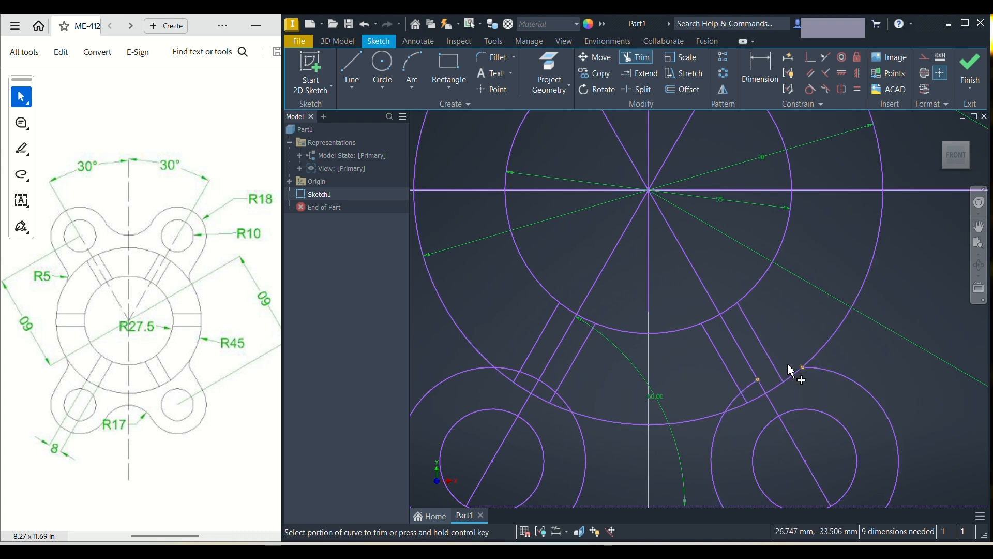
click(735, 398)
click(564, 399)
click(552, 387)
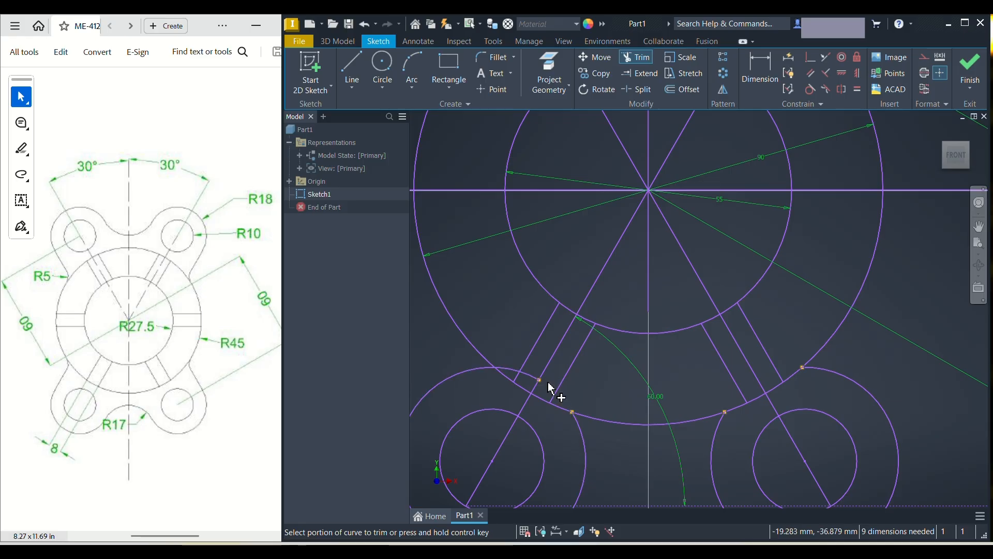
- Try to trim the lower part of the upper-right outer lug arc just outside the 90 mm circle
scroll(614, 371, down, 3)
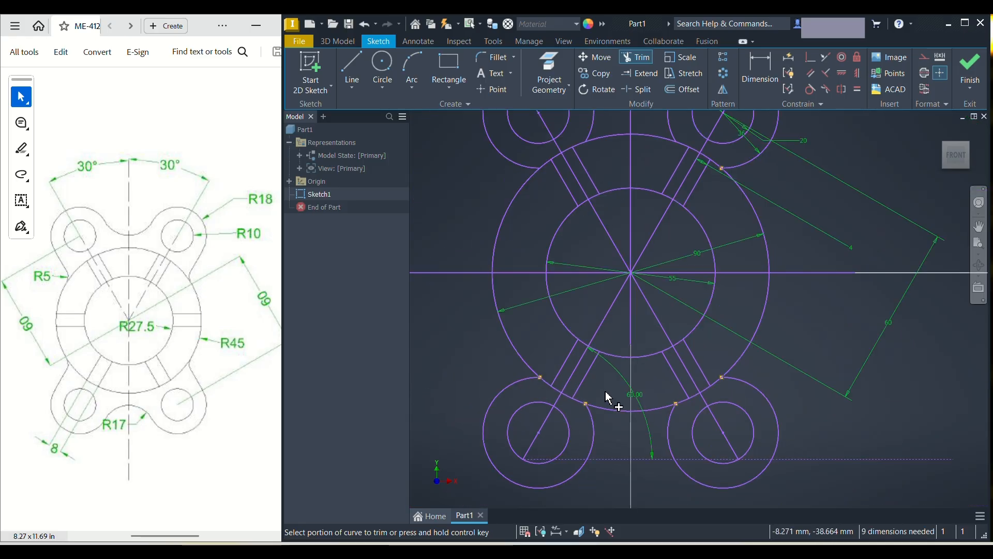
middle_drag(711, 352, 715, 417)
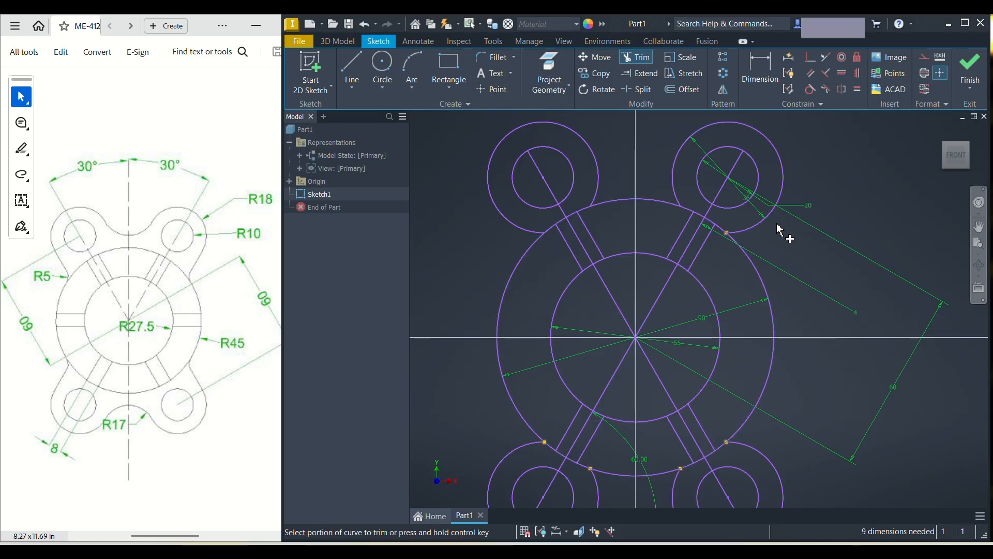
click(743, 241)
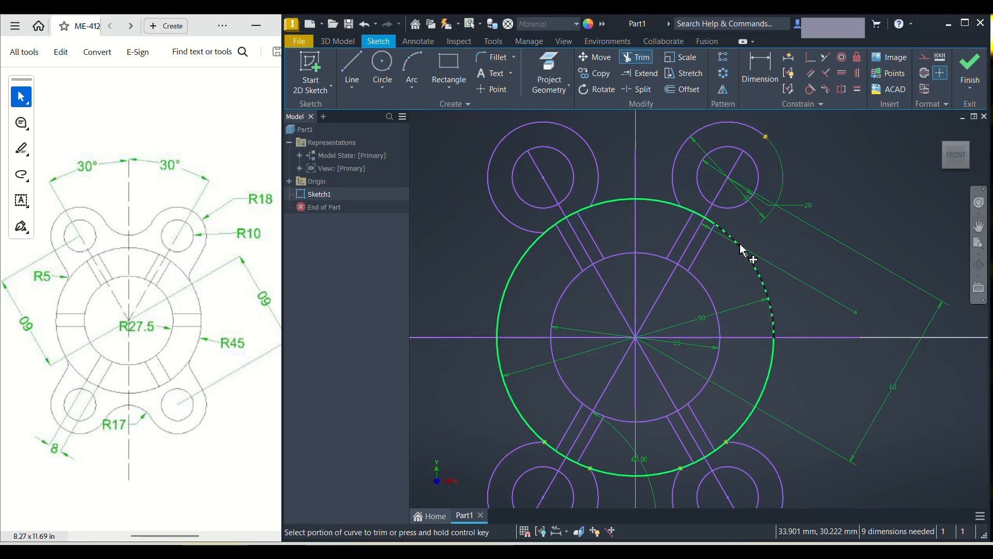
key(Escape)
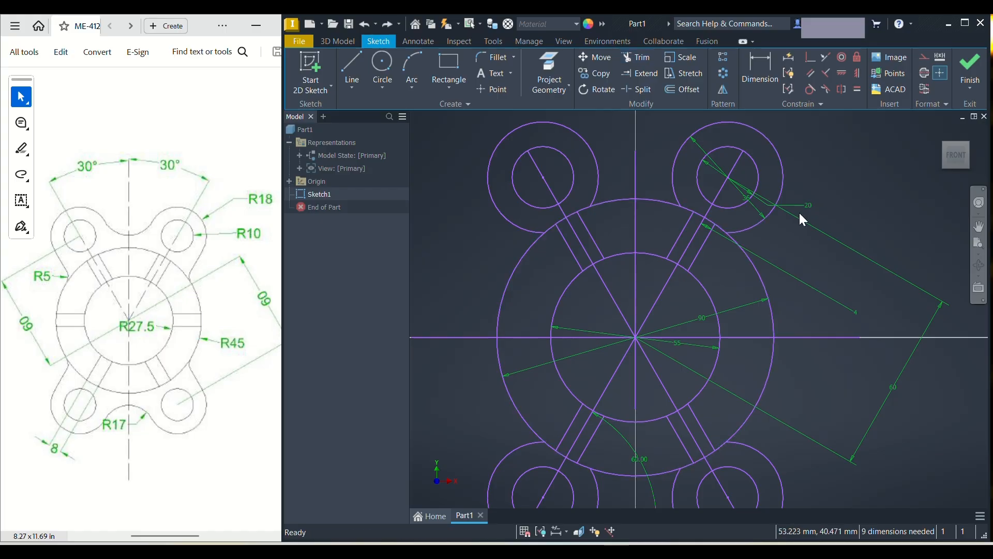
click(503, 60)
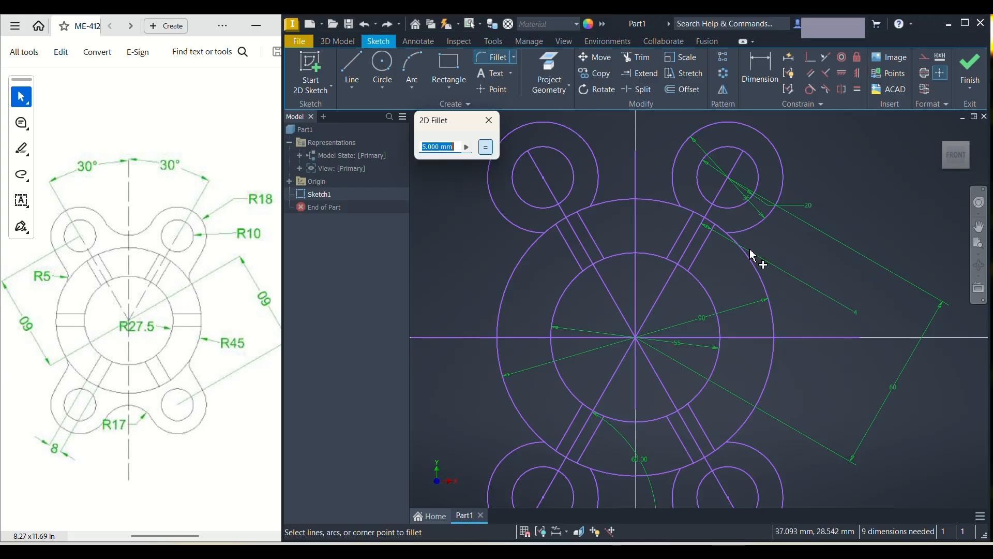
click(750, 232)
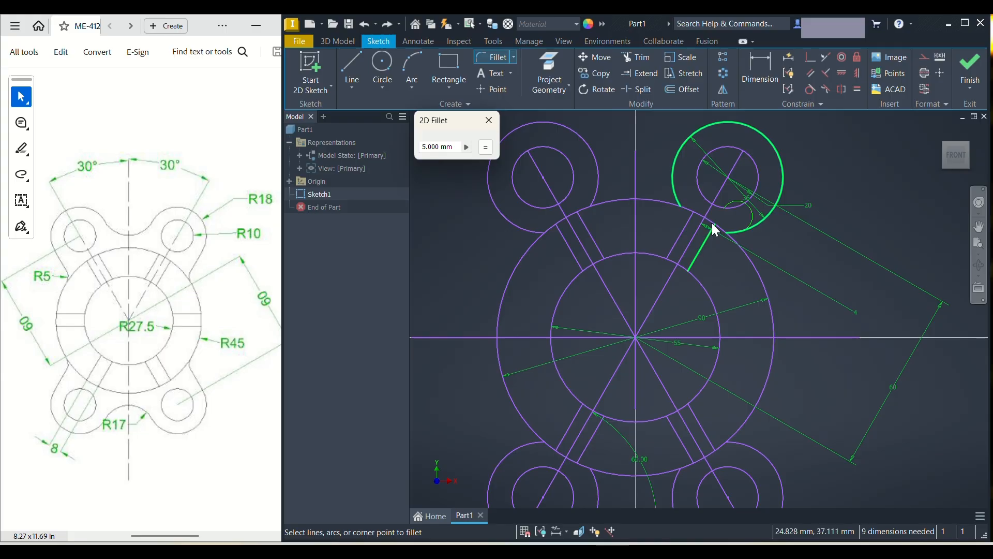
click(489, 120)
click(639, 58)
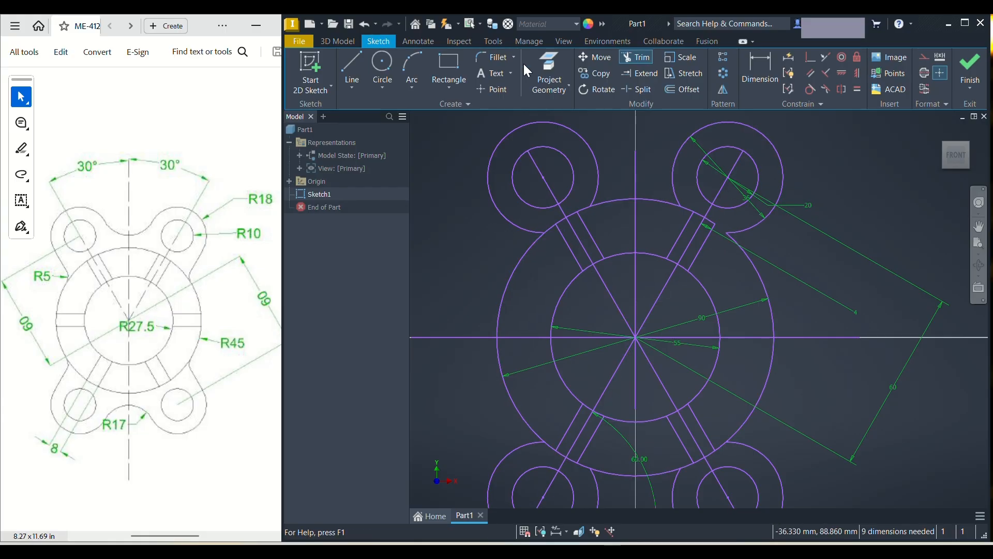
- Fillet the outer corner between the upper-right lug arc and the 90 mm circle with a 5 mm radius
click(483, 61)
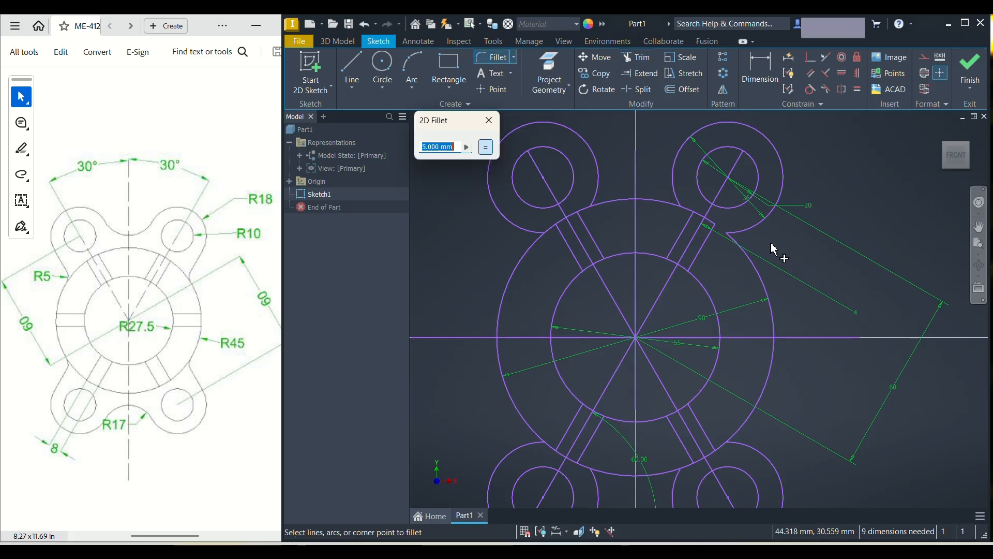
click(745, 232)
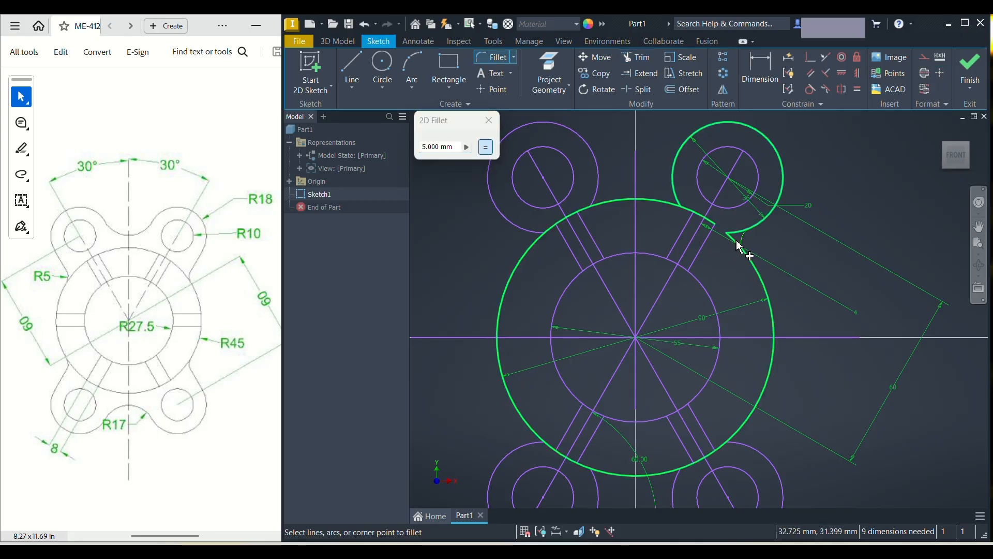
click(740, 247)
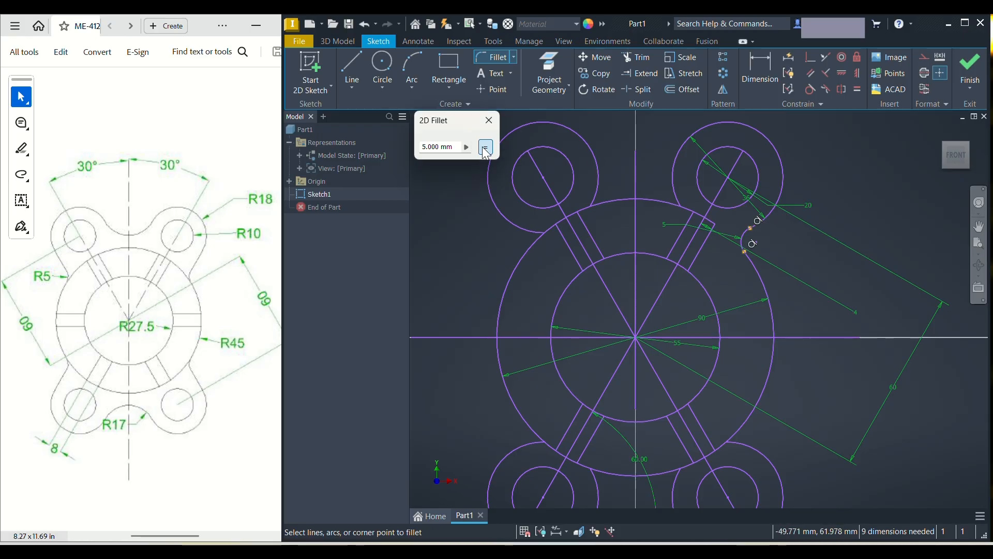
click(489, 121)
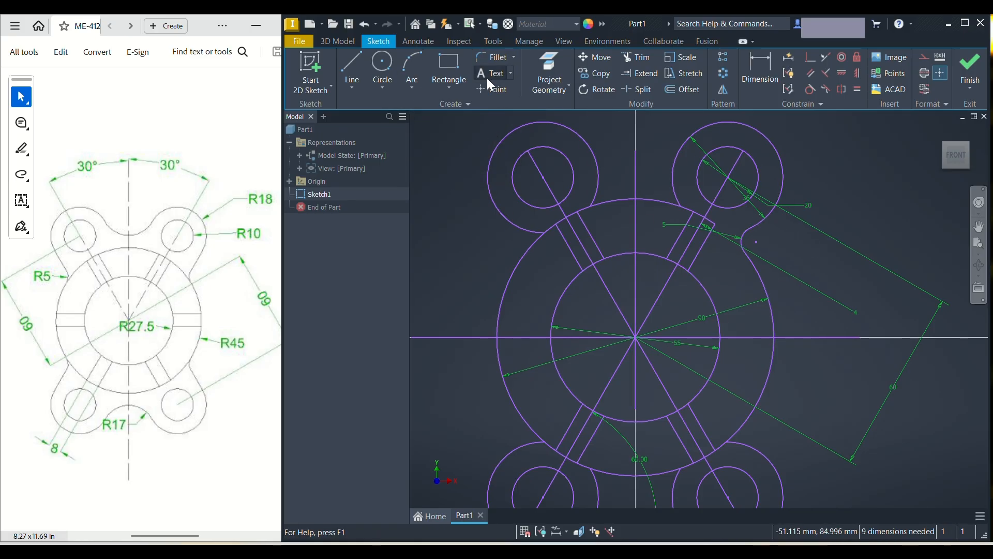
- Mirror the upper-right 5 mm fillet arc across the vertical line through the origin
click(723, 89)
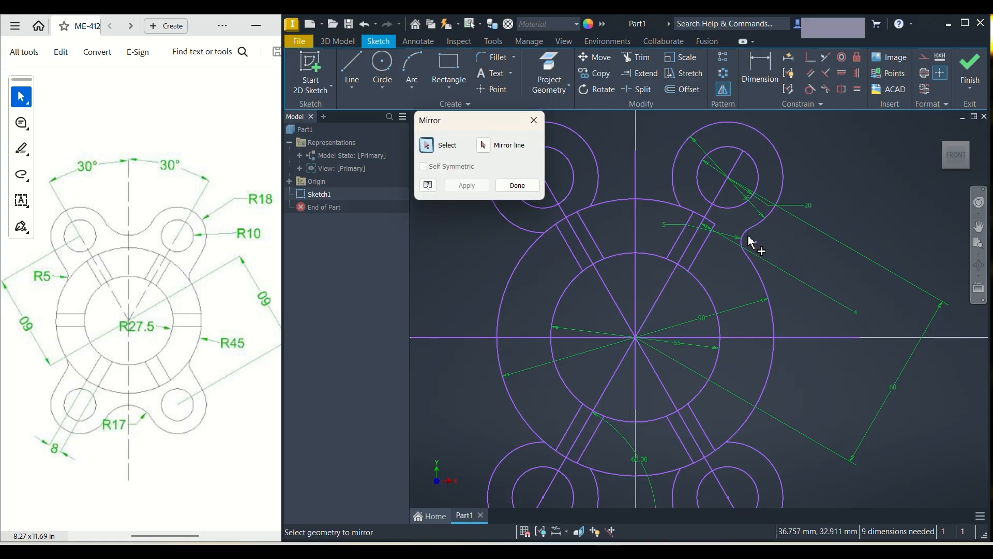
click(744, 241)
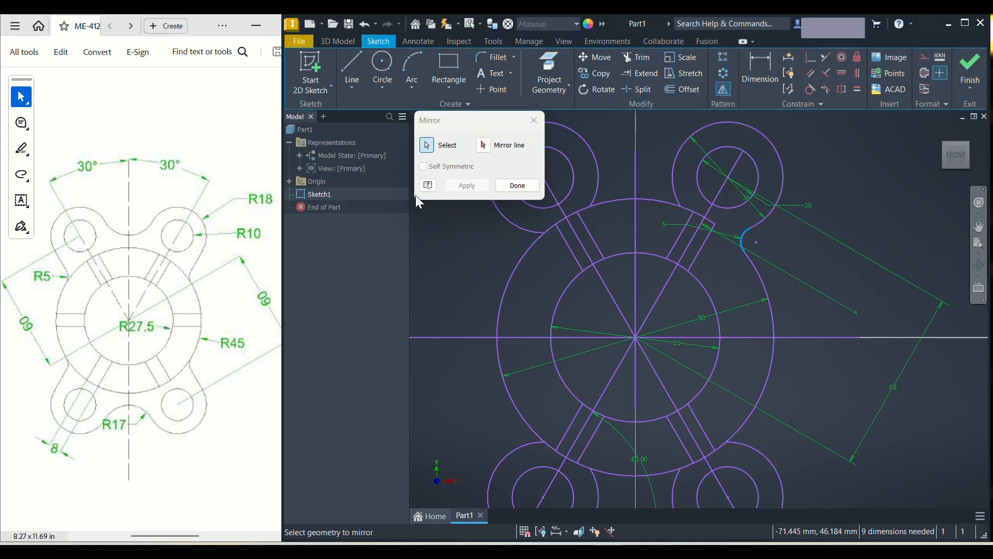
click(484, 145)
click(640, 240)
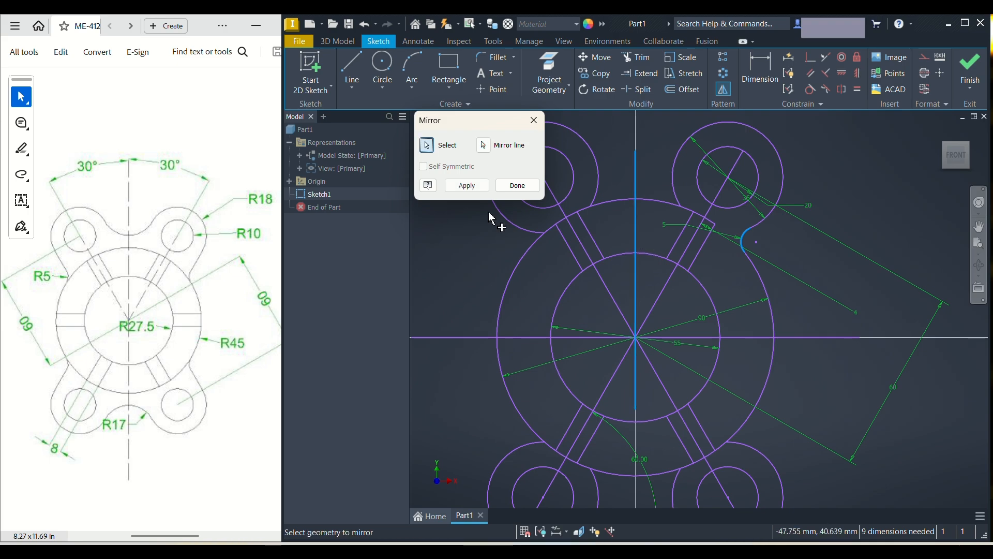
click(467, 185)
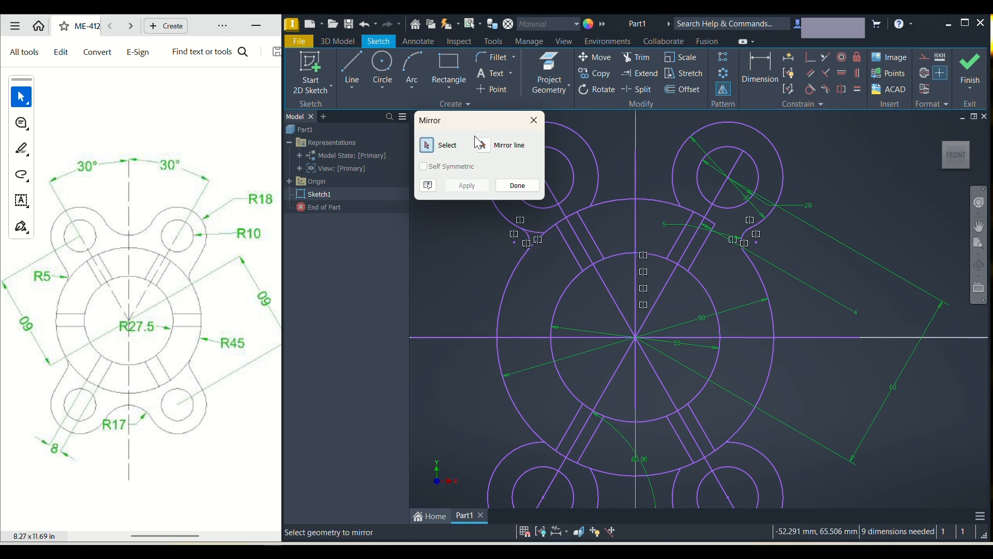
- Mirror both upper fillet arcs across the horizontal line through the origin
click(527, 238)
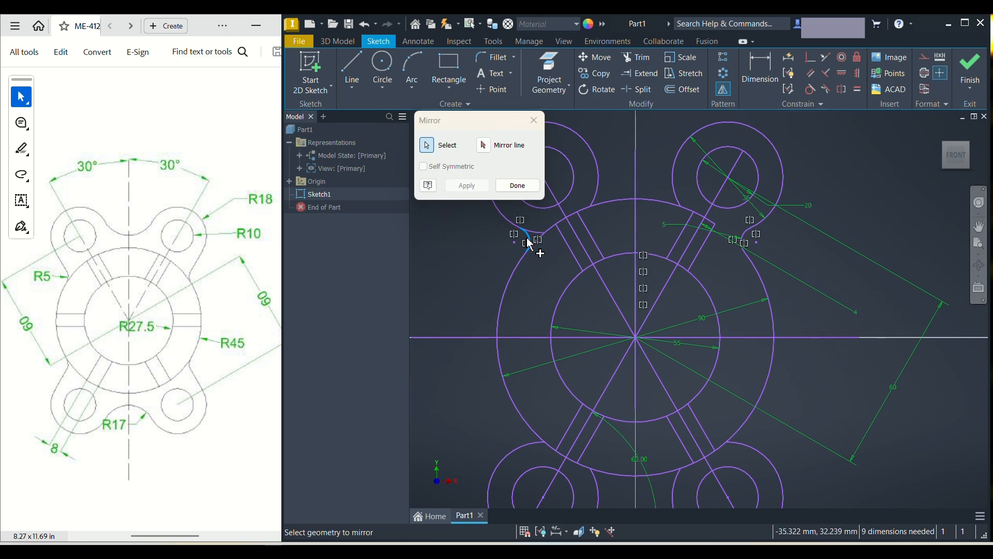
click(745, 239)
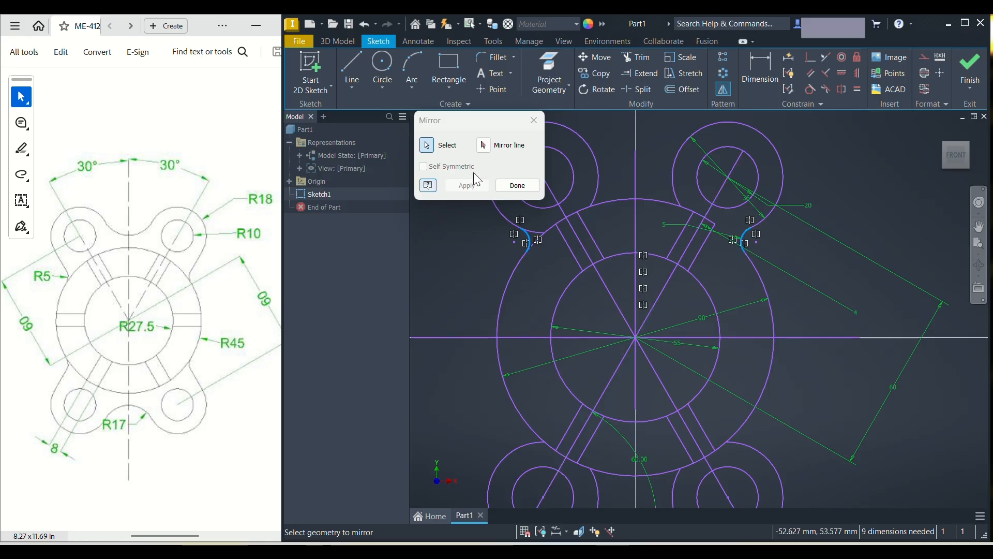
click(484, 145)
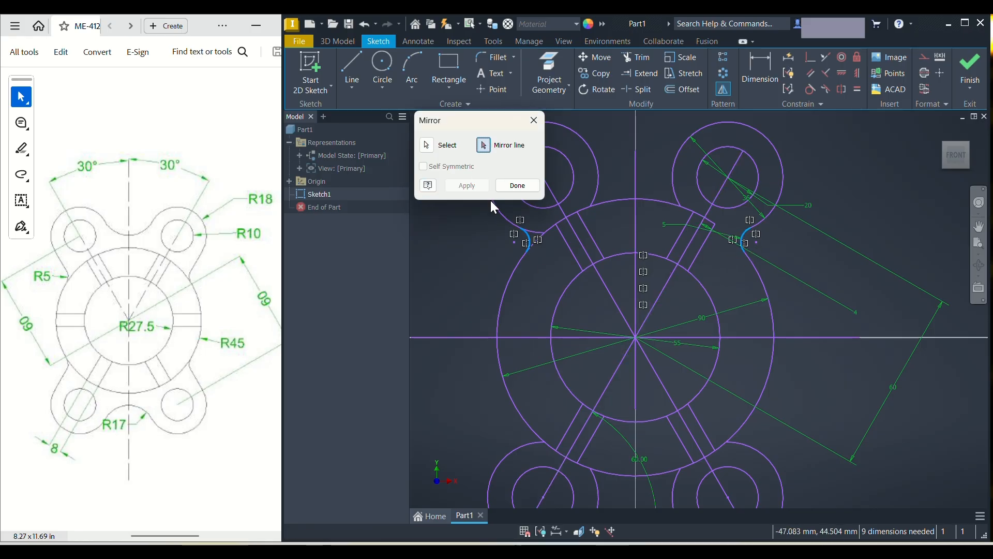
click(574, 339)
click(467, 185)
click(518, 185)
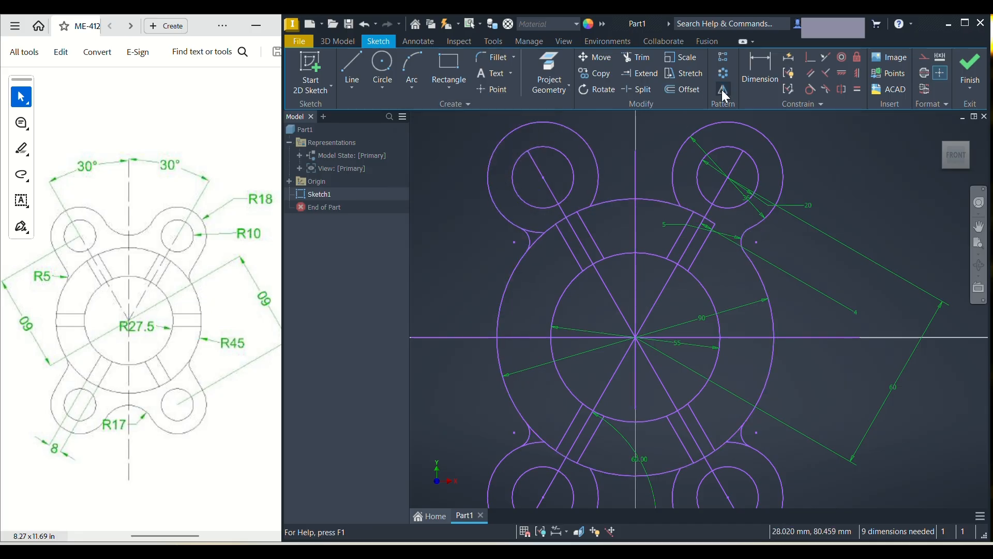
- Trim the leftover outer lug arcs beside the mirrored fillets, and try to extend the line along the upper-right rib
click(633, 56)
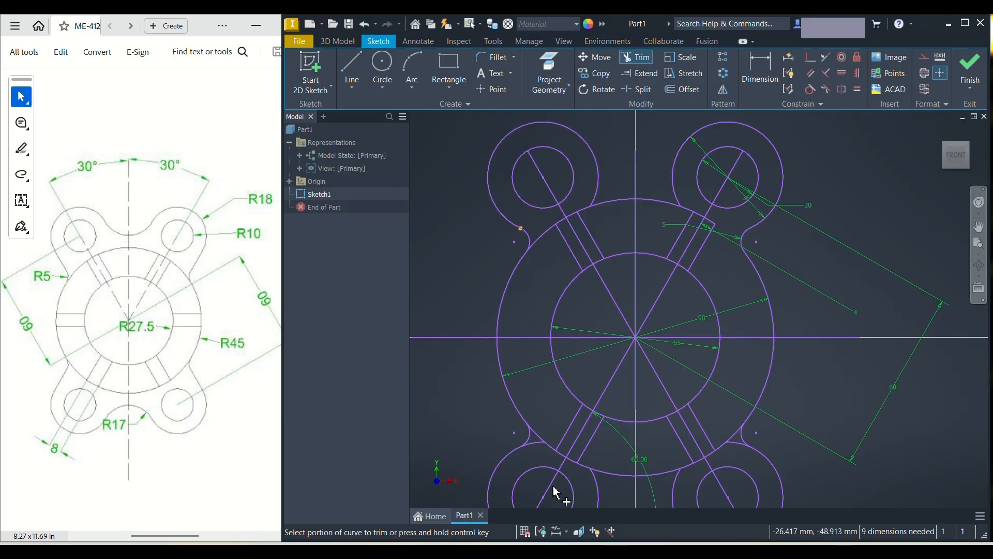
click(540, 447)
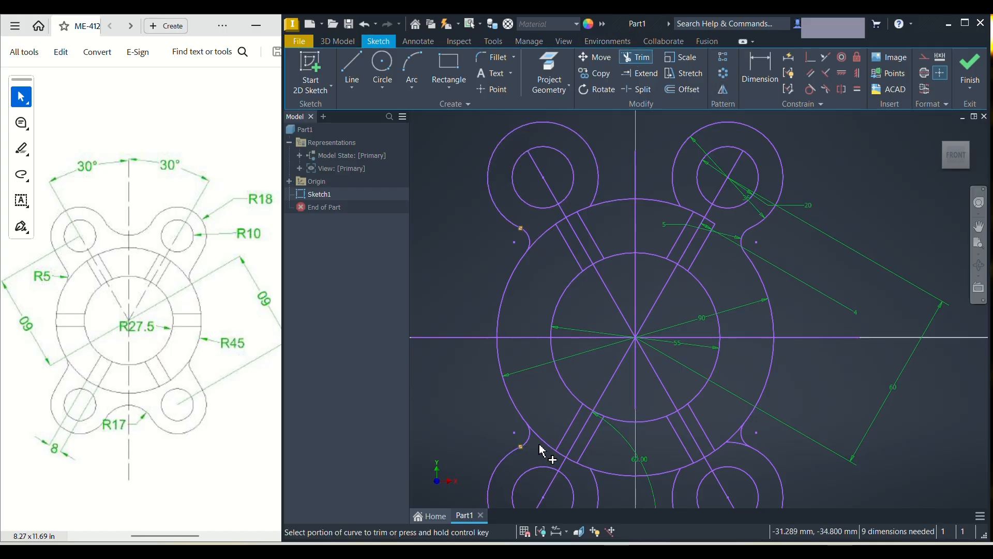
click(743, 455)
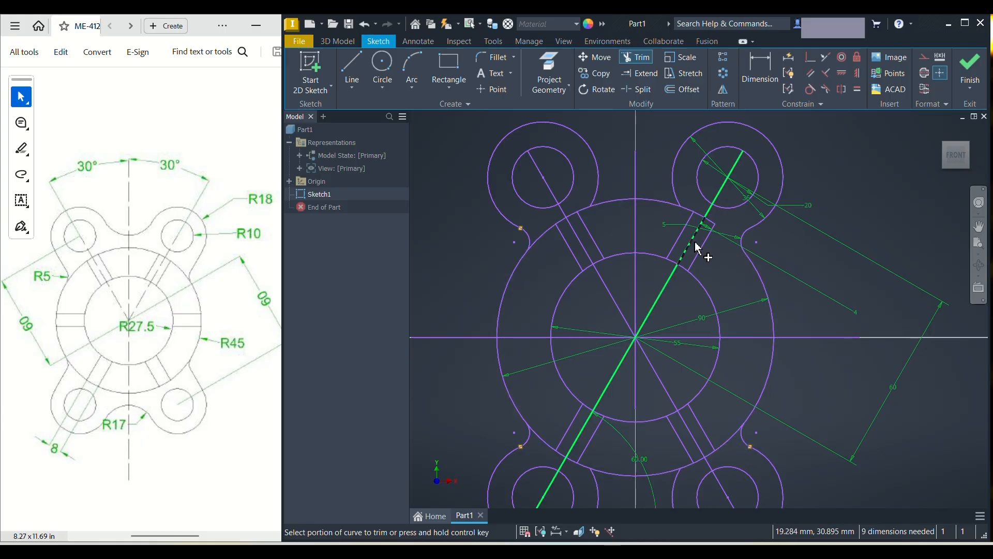
click(641, 74)
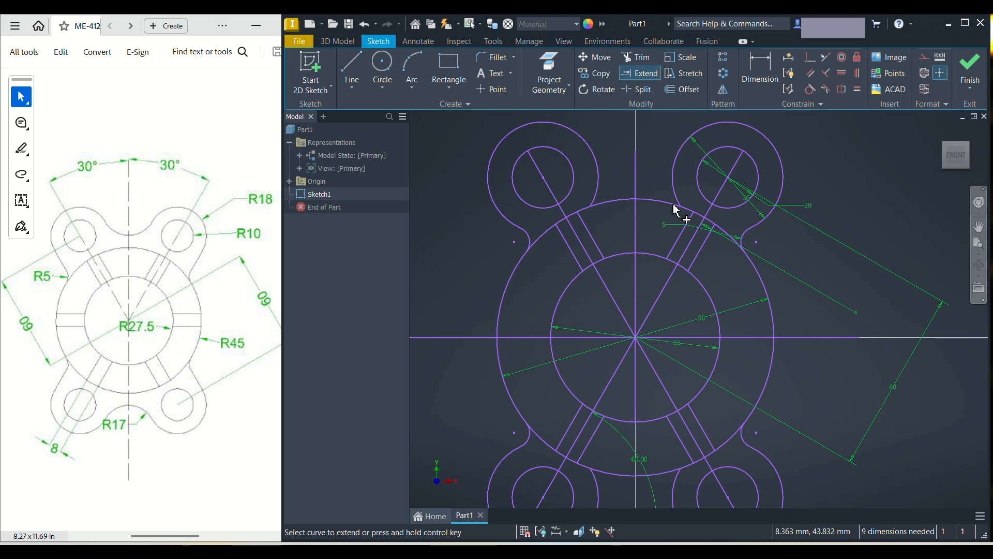
click(691, 249)
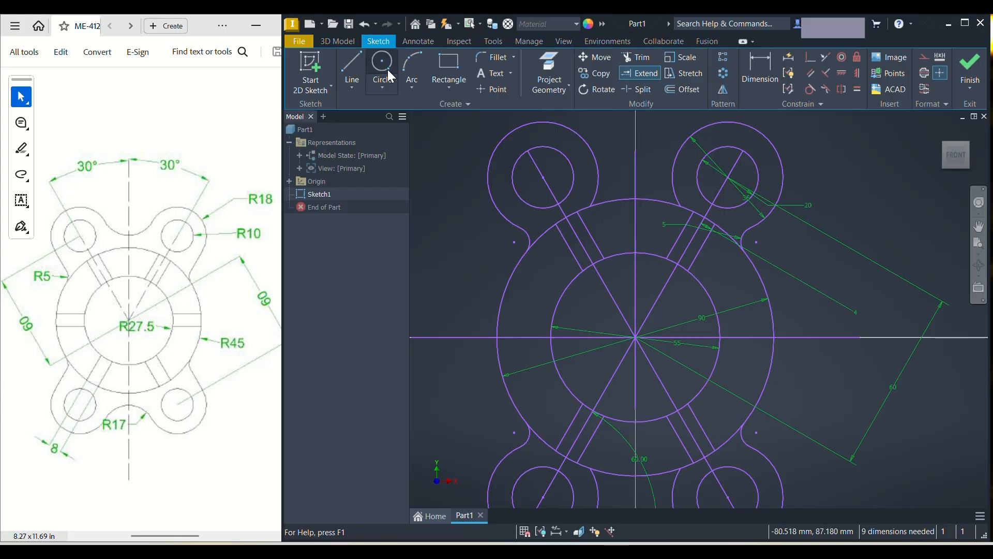
- Draw a three-point arc of 17 mm radius dipping between the two upper outer lug arcs, with its endpoints aligned at 0 degrees
click(412, 67)
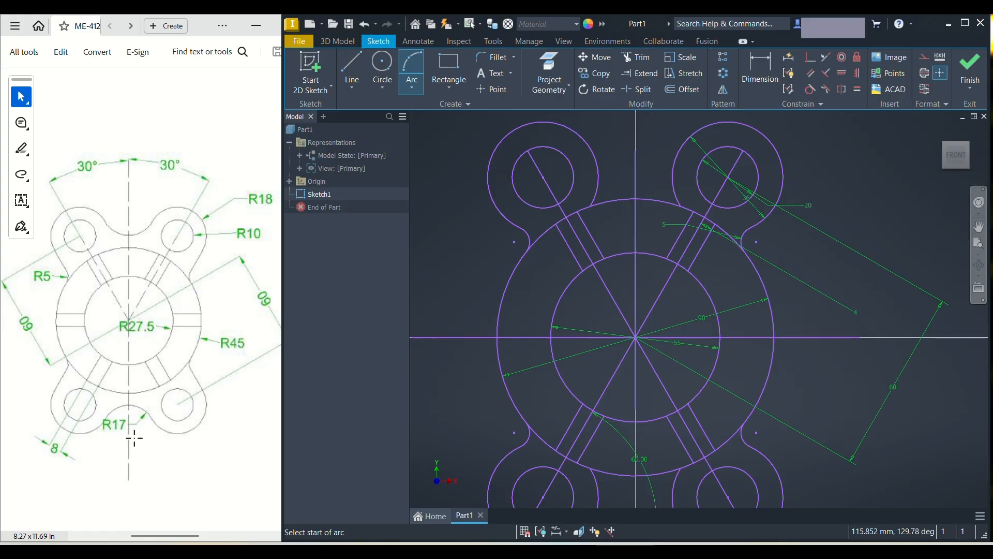
click(599, 171)
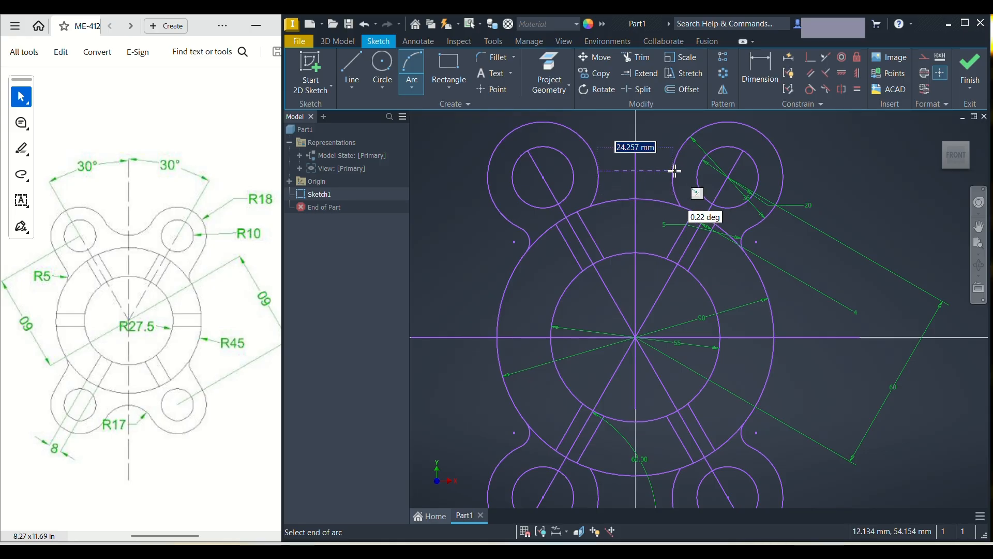
key(Tab)
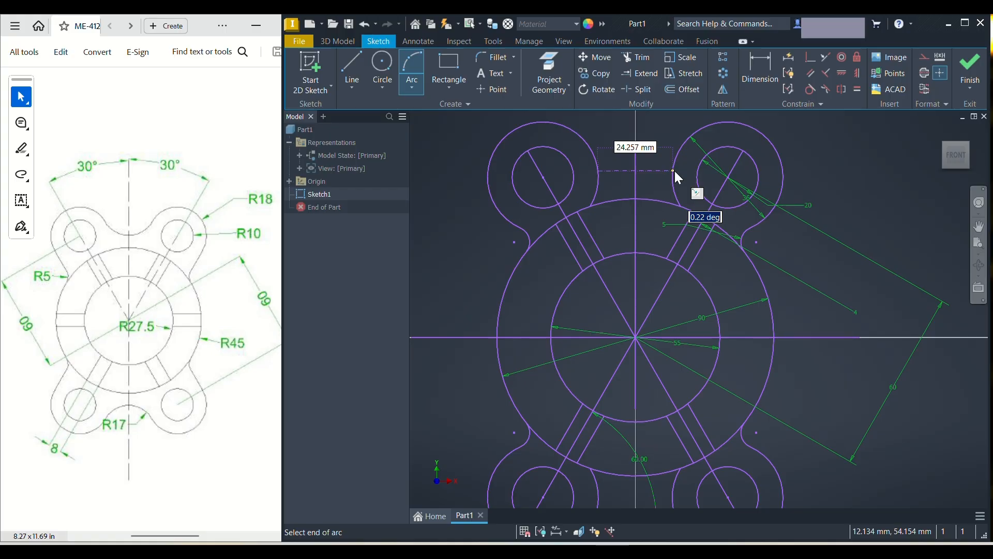
click(673, 169)
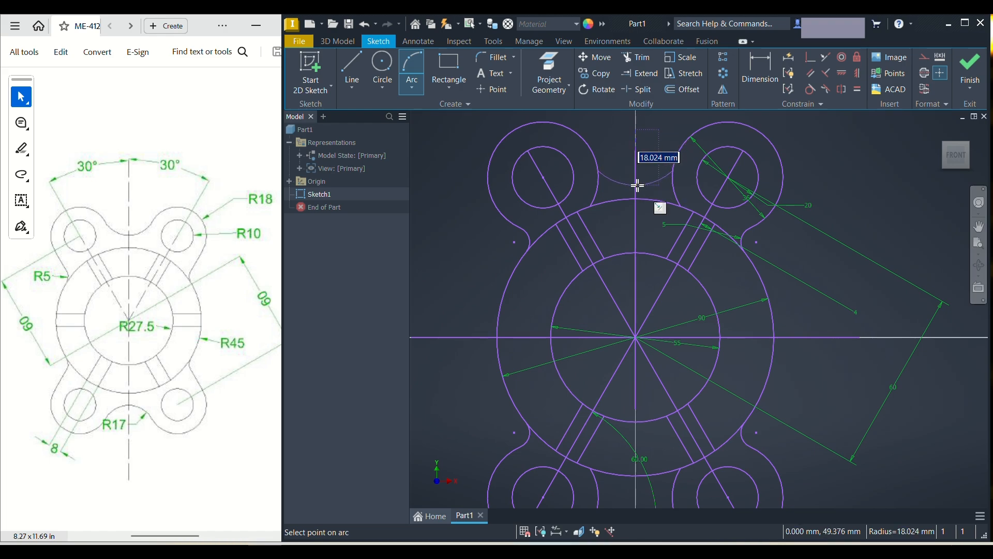
click(637, 185)
- Try a tangent constraint between the 17 mm radius arc and the upper-right outer lug arc, and undo it
scroll(653, 191, up, 3)
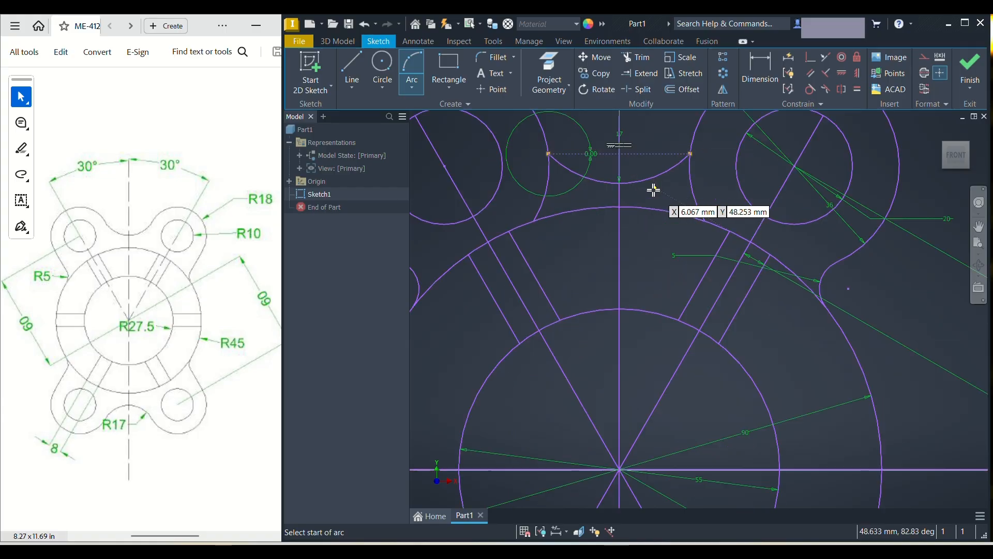
scroll(653, 191, up, 3)
middle_drag(616, 193, 646, 322)
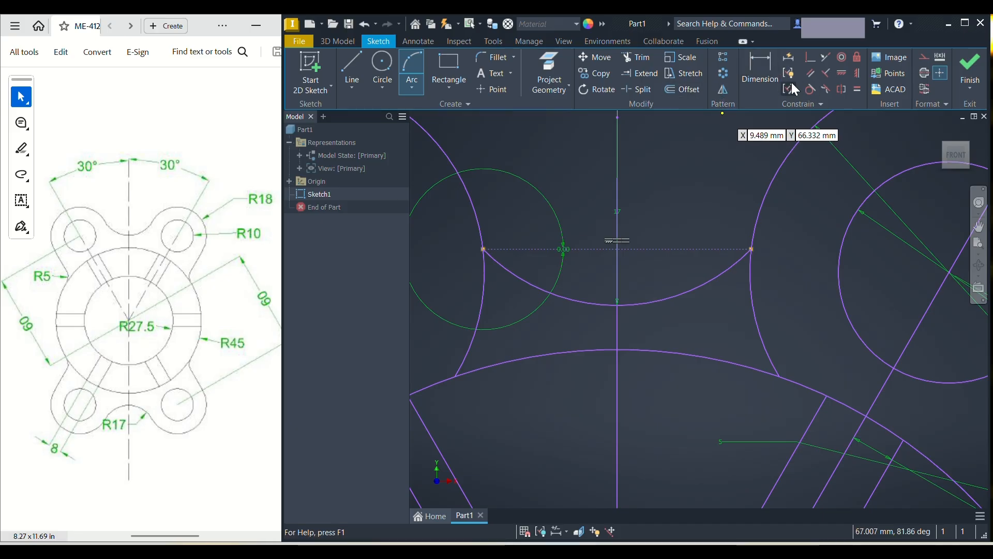
click(812, 88)
click(727, 272)
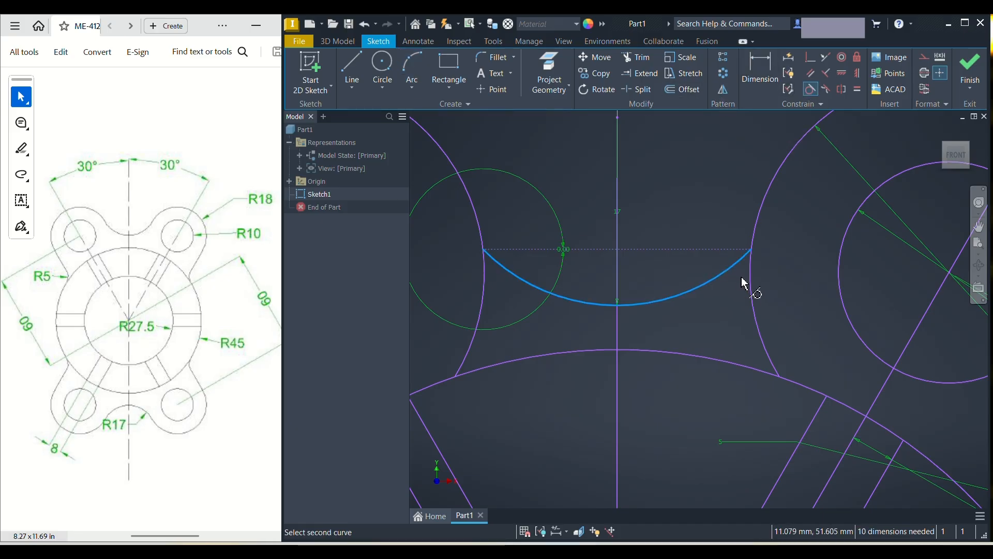
click(749, 283)
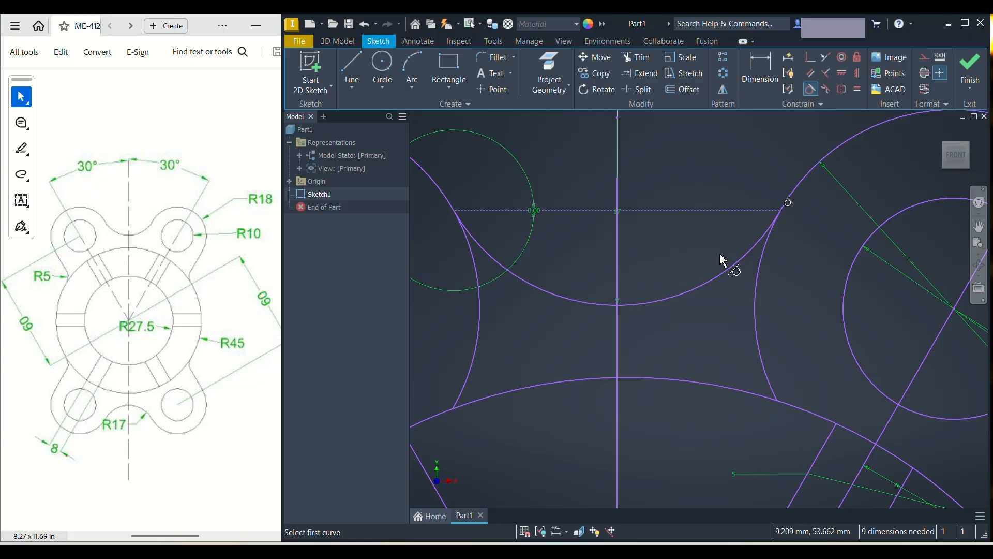
key(ctrl+z)
- Try to lock the upper-right outer lug arc in place with a Fix constraint
scroll(699, 289, down, 4)
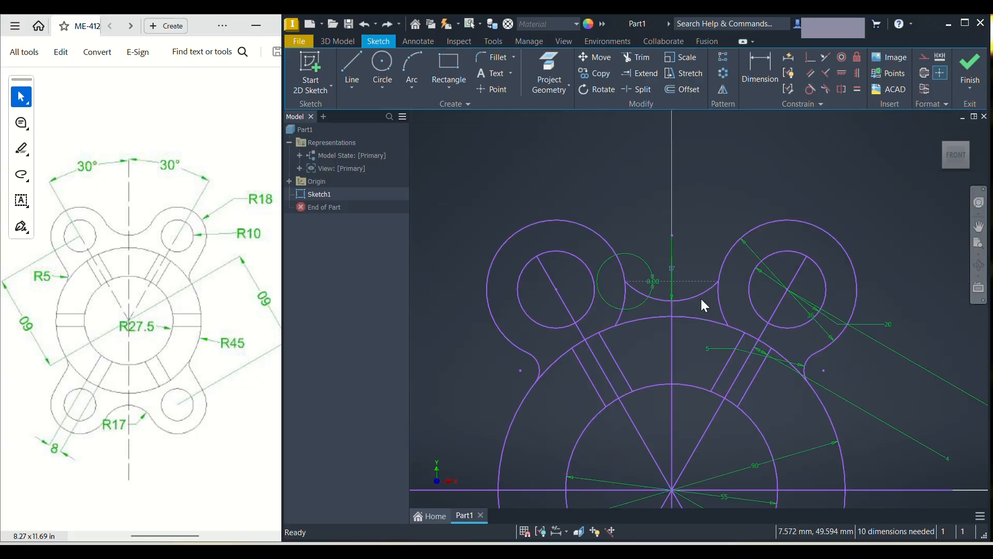
middle_drag(697, 336, 650, 280)
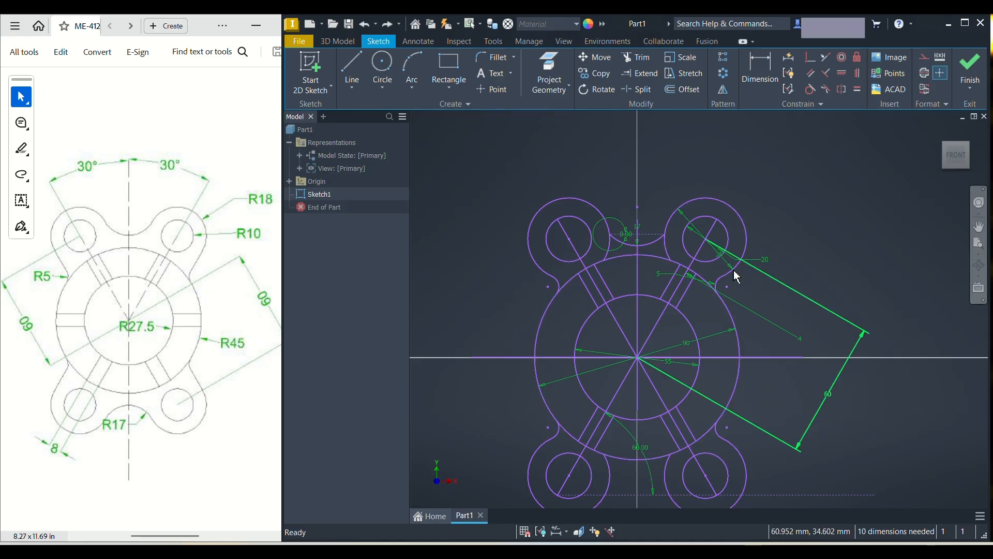
click(858, 60)
click(748, 236)
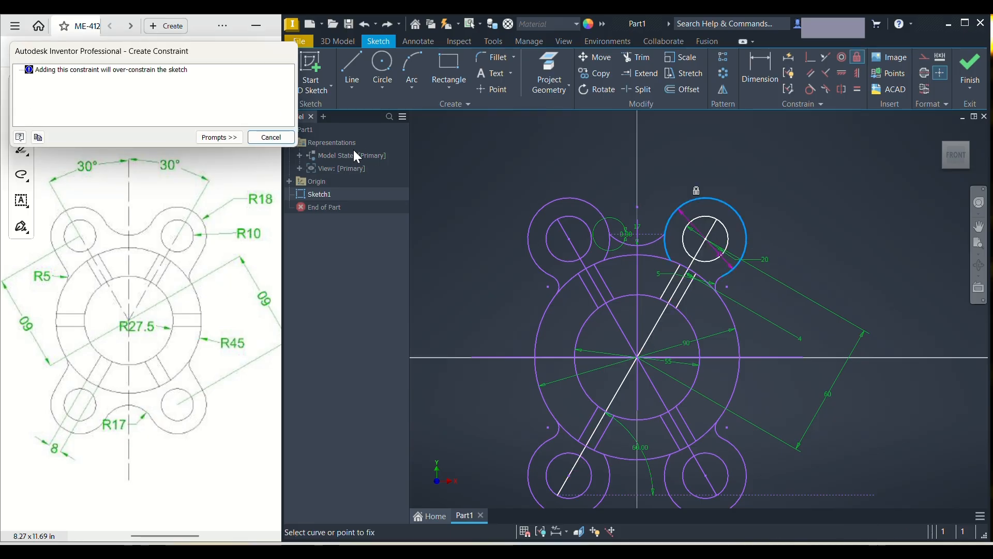
click(282, 139)
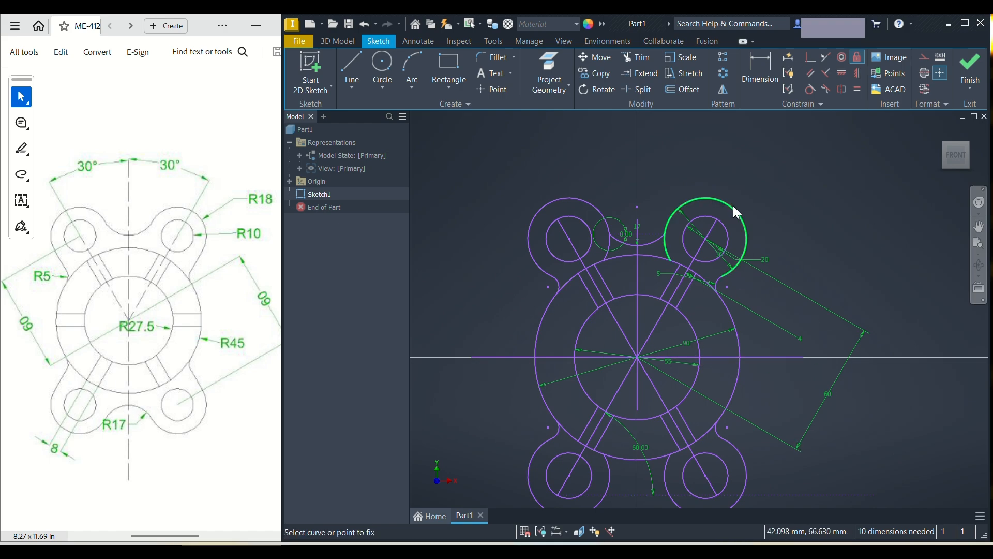
key(Escape)
- Delete the 60 mm lug distance dimension and the 20 mm diameter dimension of the upper-right lug hole
click(834, 382)
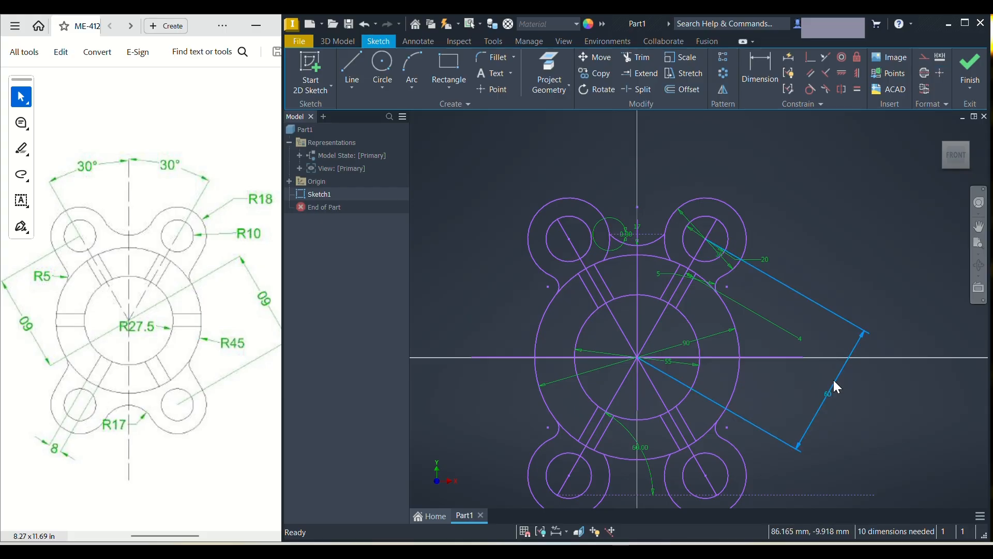
key(Delete)
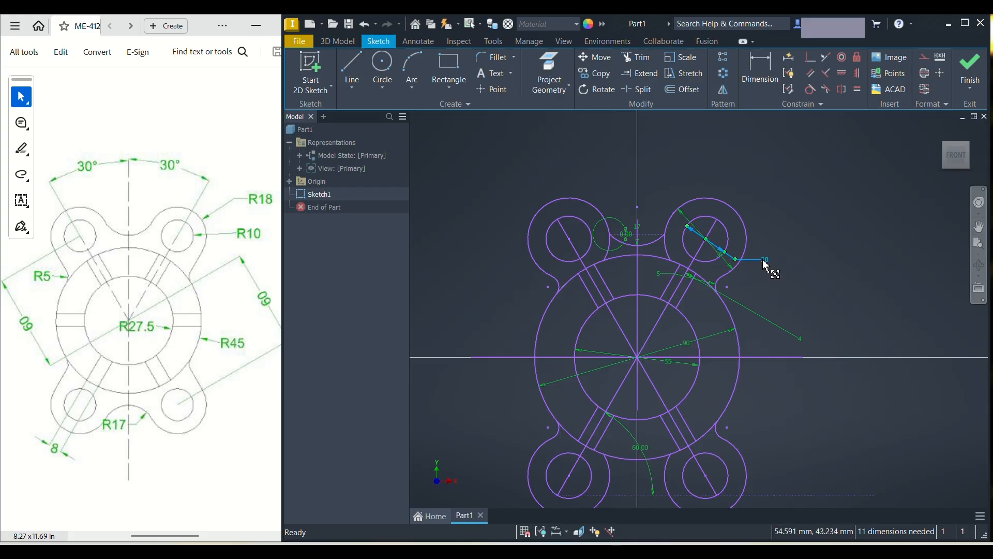
key(Delete)
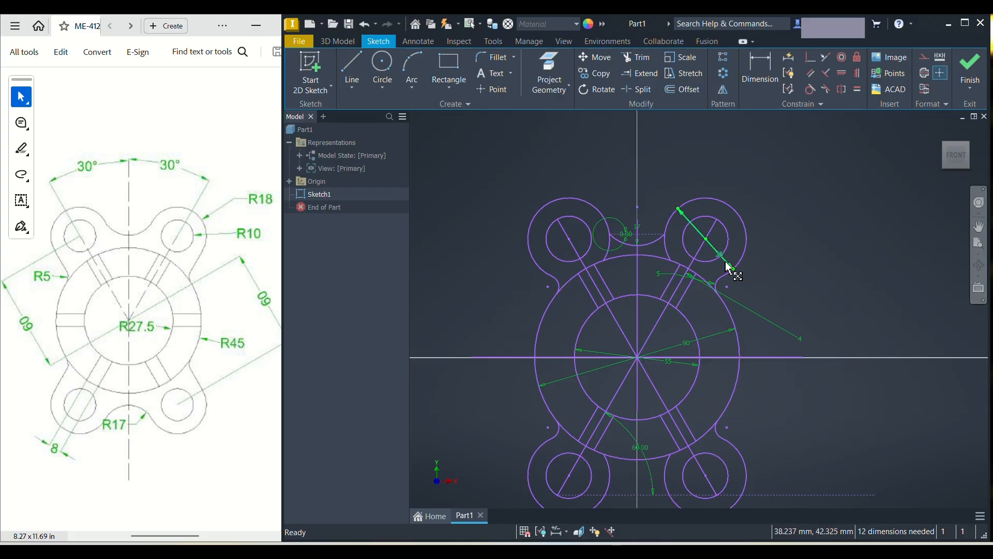
- Delete the 36 mm diameter dimension of the upper-right outer lug arc and the 90 mm diameter dimension of the large central circle
key(Delete)
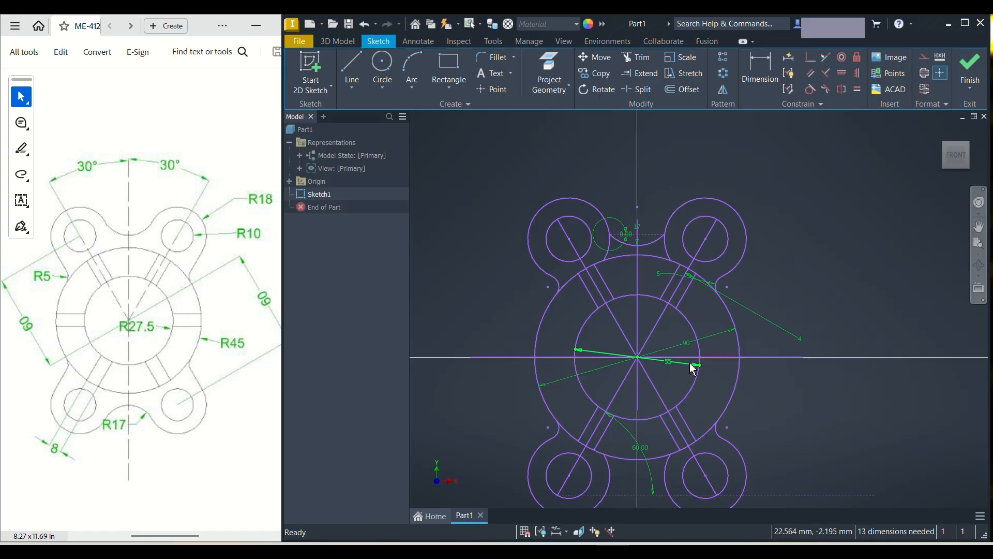
key(Delete)
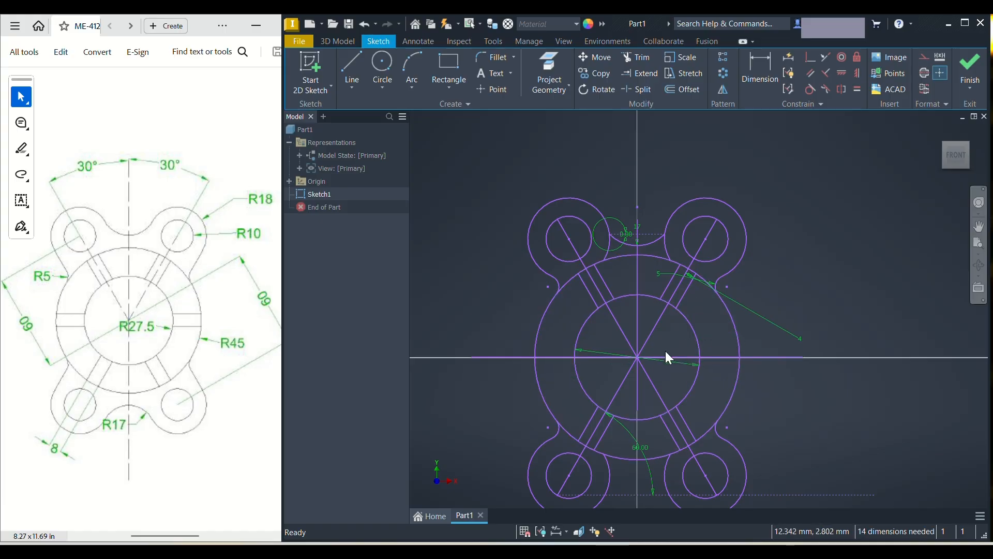
- Fix the upper-right lug's outer arc and hole in place, and try to fix the large central circle as well
click(857, 59)
click(734, 210)
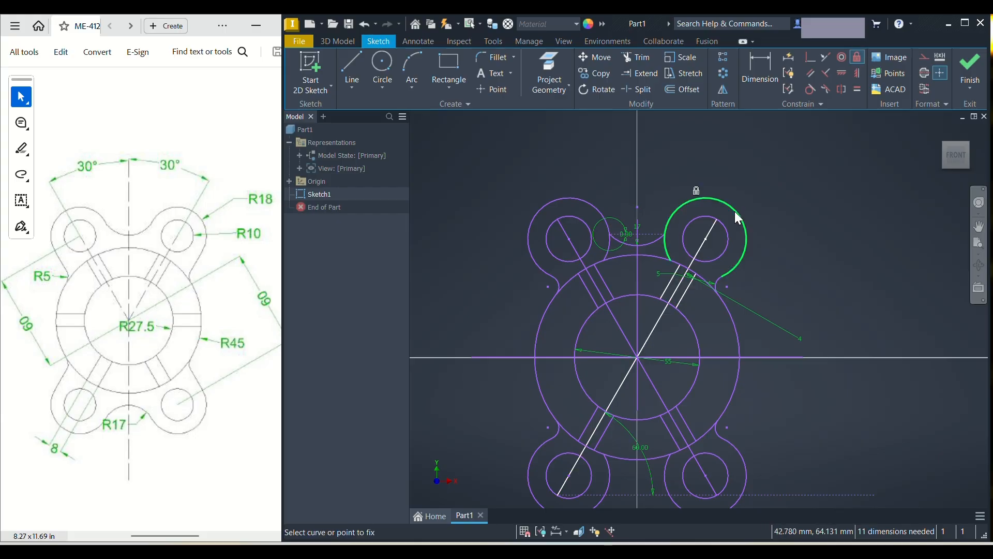
click(727, 245)
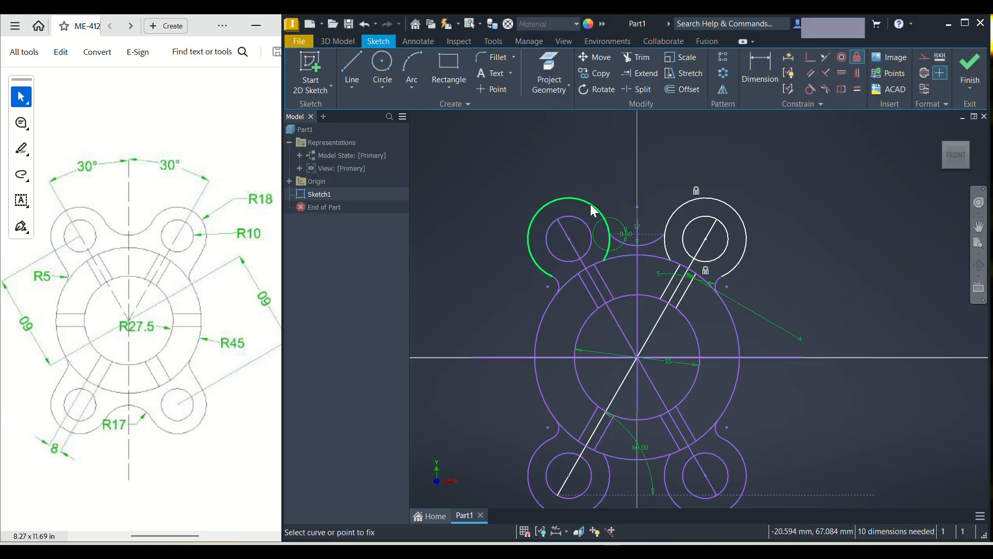
click(615, 256)
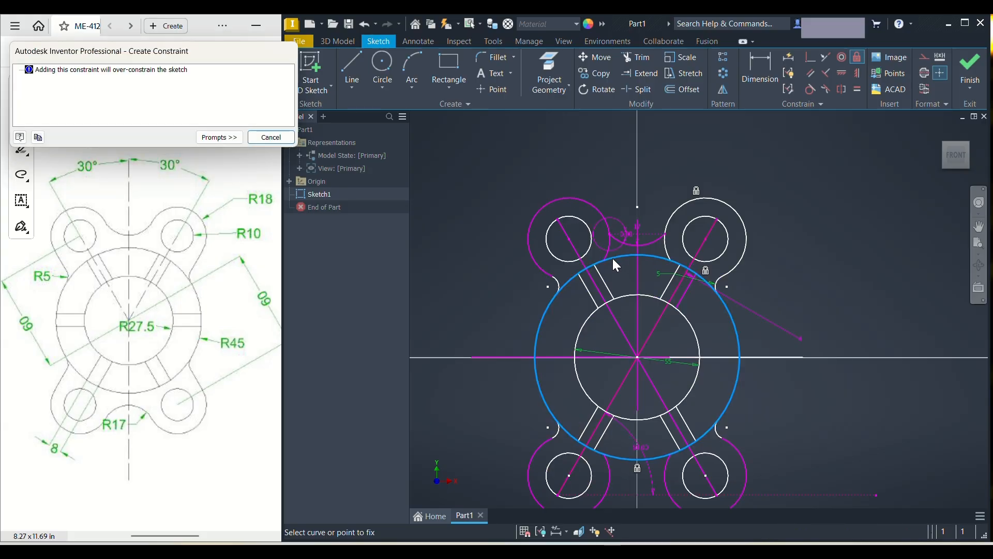
click(270, 137)
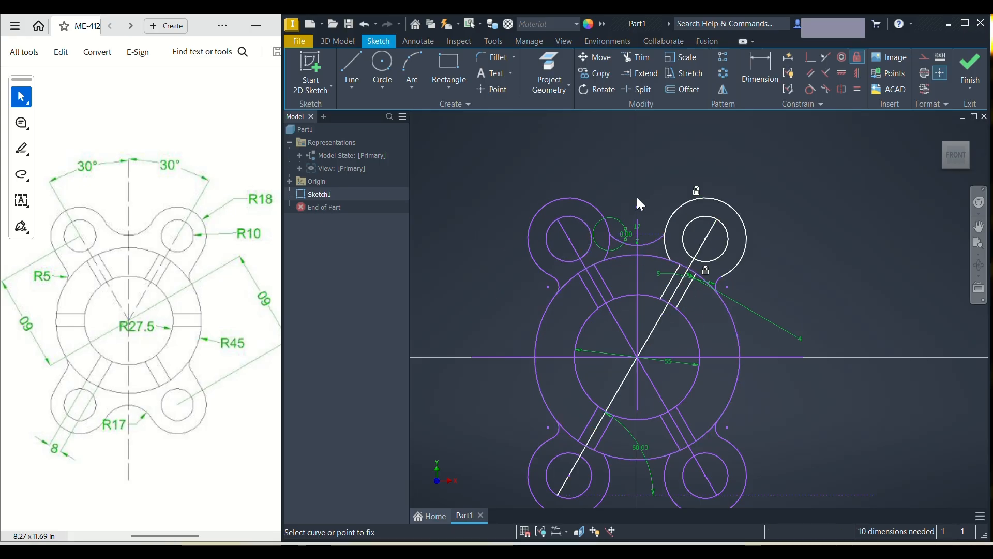
- Try a tangent constraint between the 17 mm connecting arc and the fixed upper-right outer lug arc, and undo it
click(809, 88)
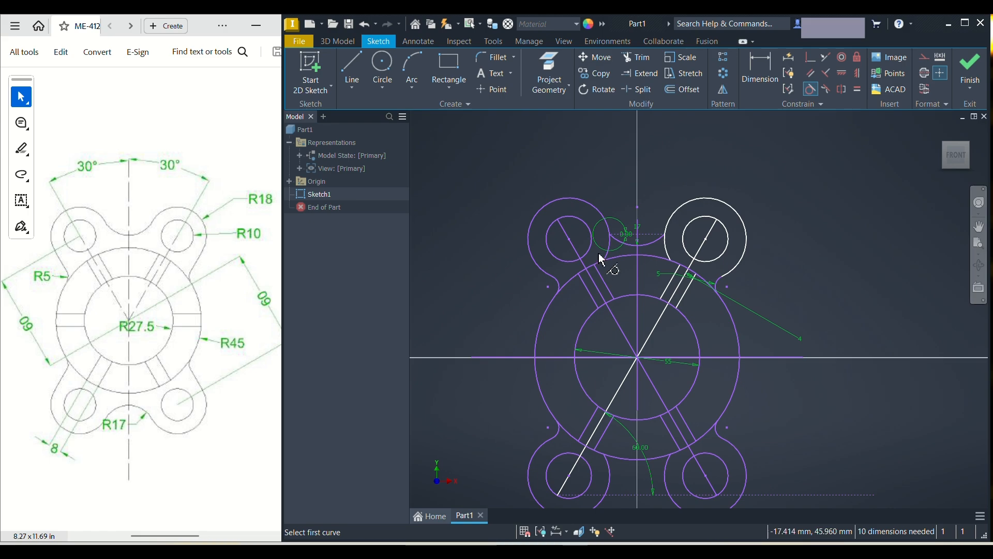
click(646, 242)
click(676, 210)
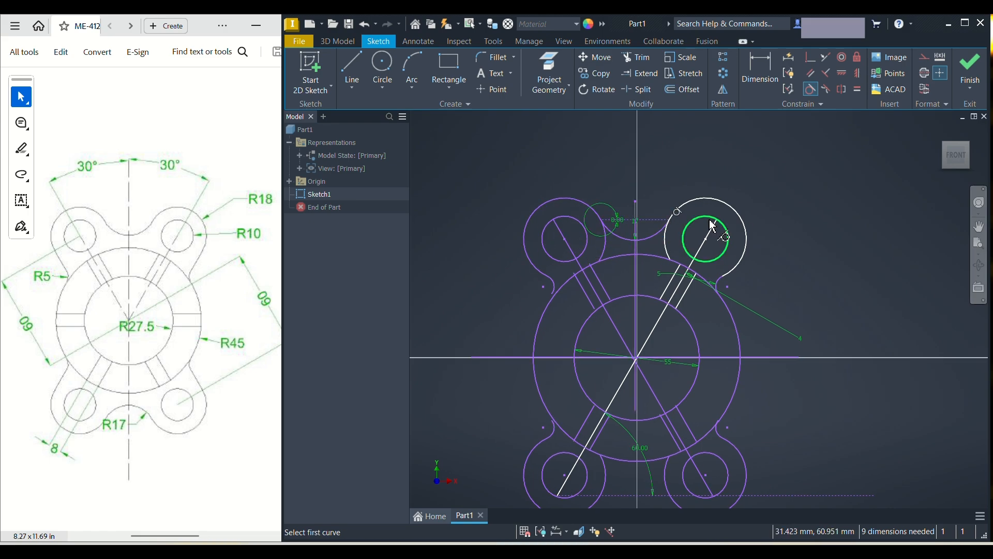
key(ctrl+z)
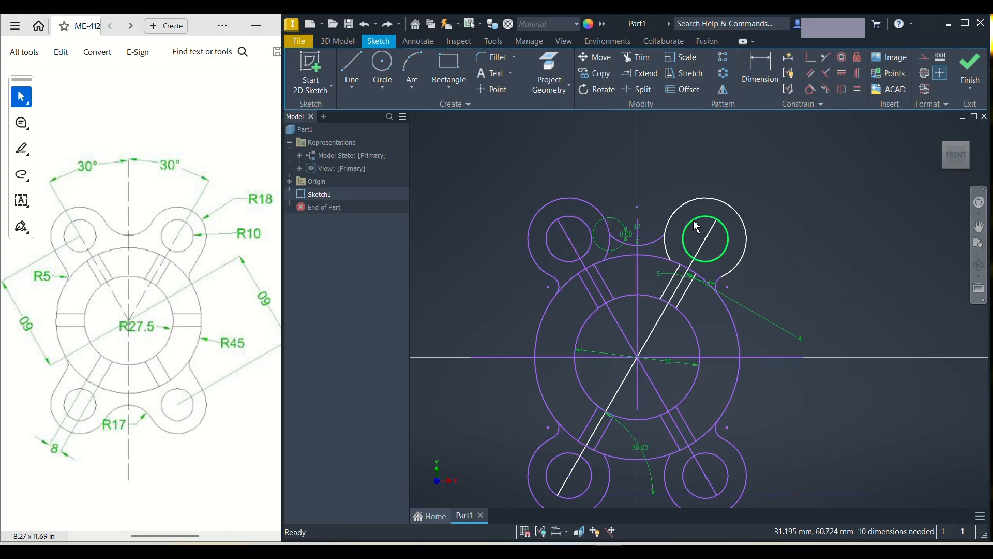
- Fix the upper-left outer lug arc and make the 17 mm connecting arc tangent to the upper-right outer lug arc
click(857, 57)
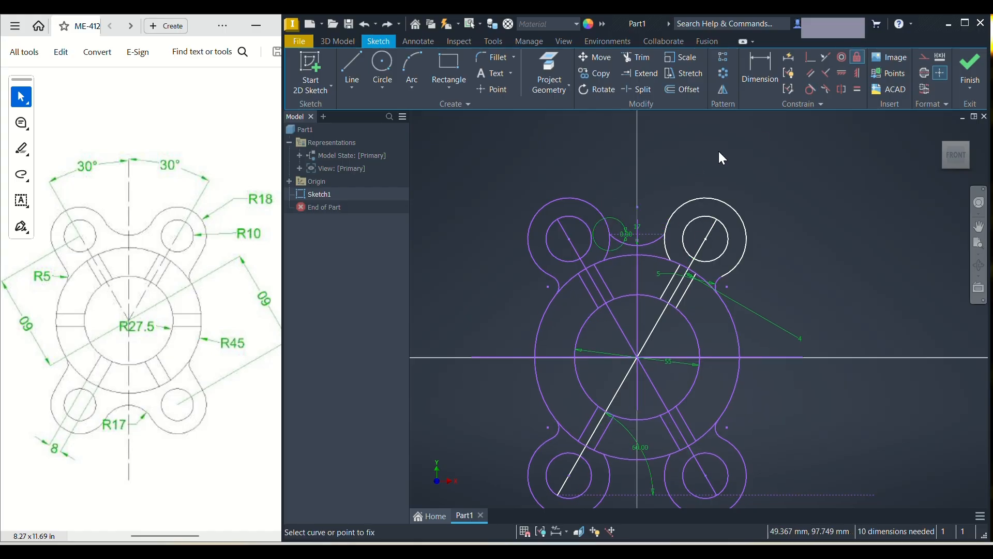
click(577, 196)
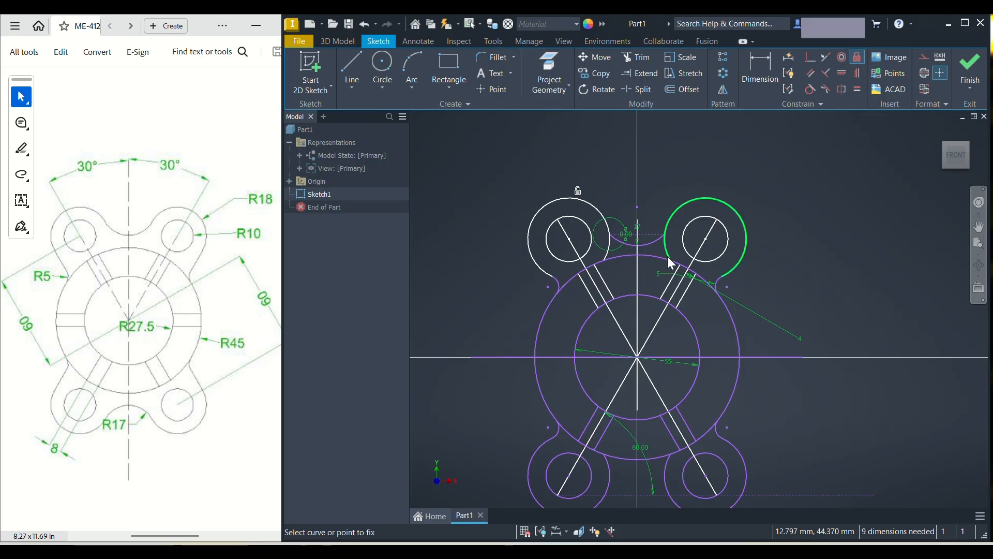
click(810, 89)
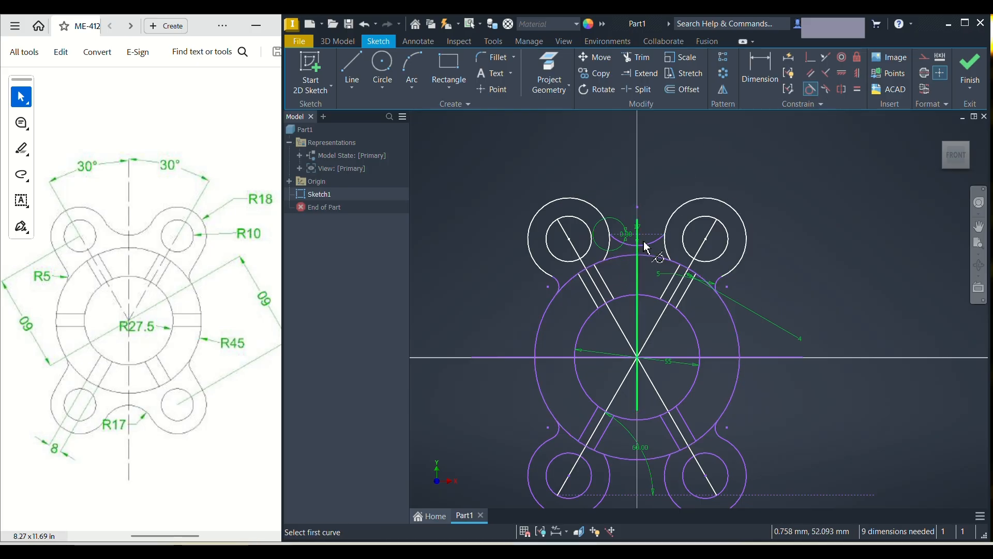
click(671, 223)
click(661, 239)
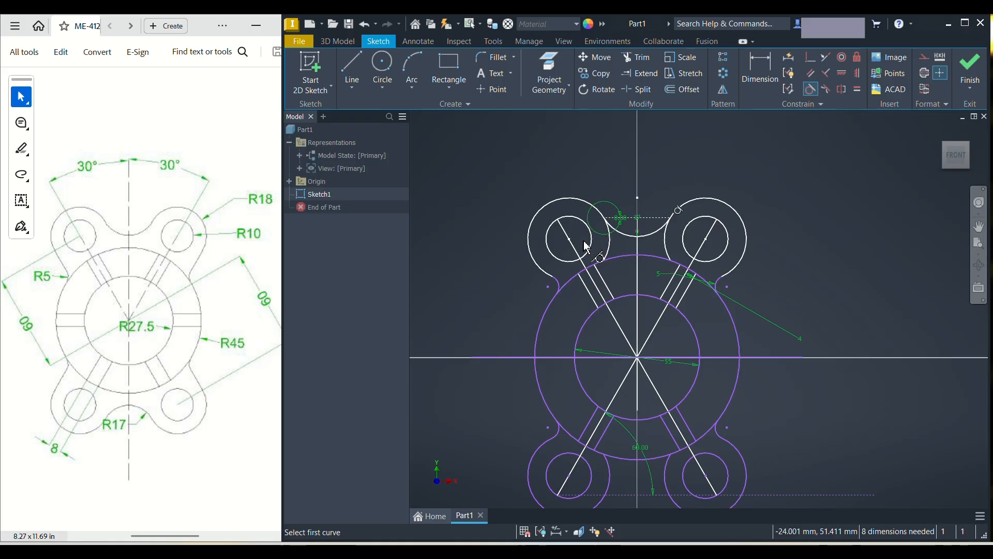
- Try to make the 17 mm connecting arc tangent to the upper-left outer lug arc, and examine where they meet
click(603, 219)
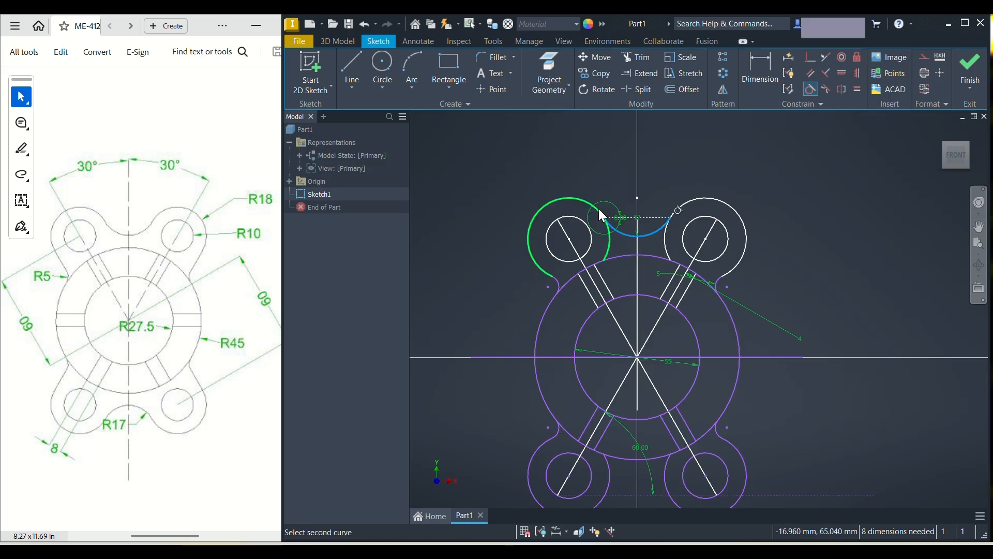
click(601, 215)
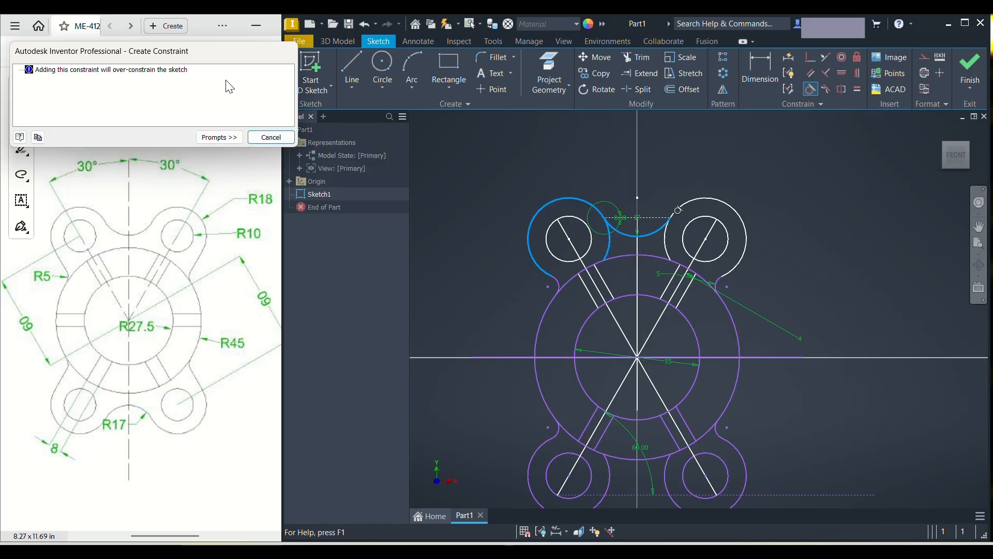
click(266, 138)
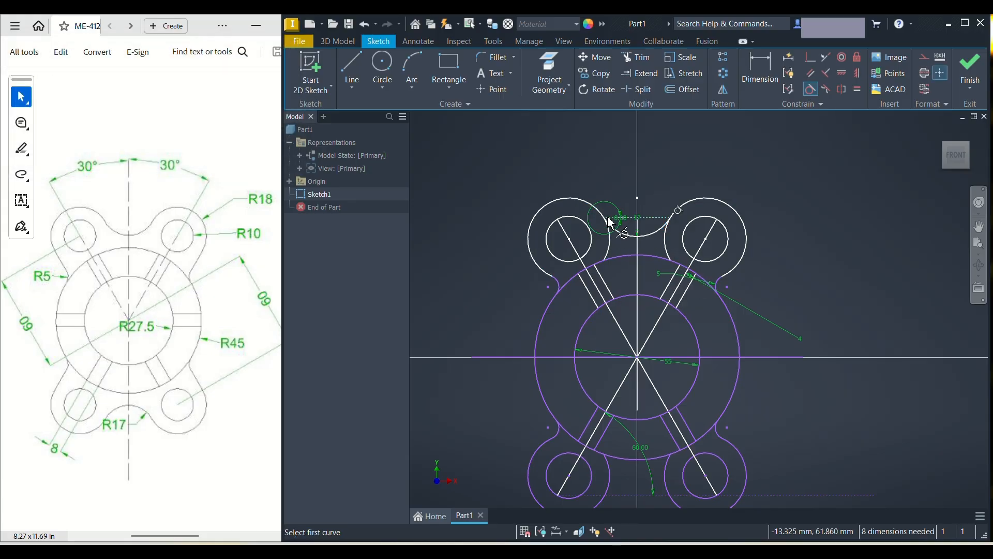
scroll(626, 224, up, 5)
scroll(588, 255, up, 5)
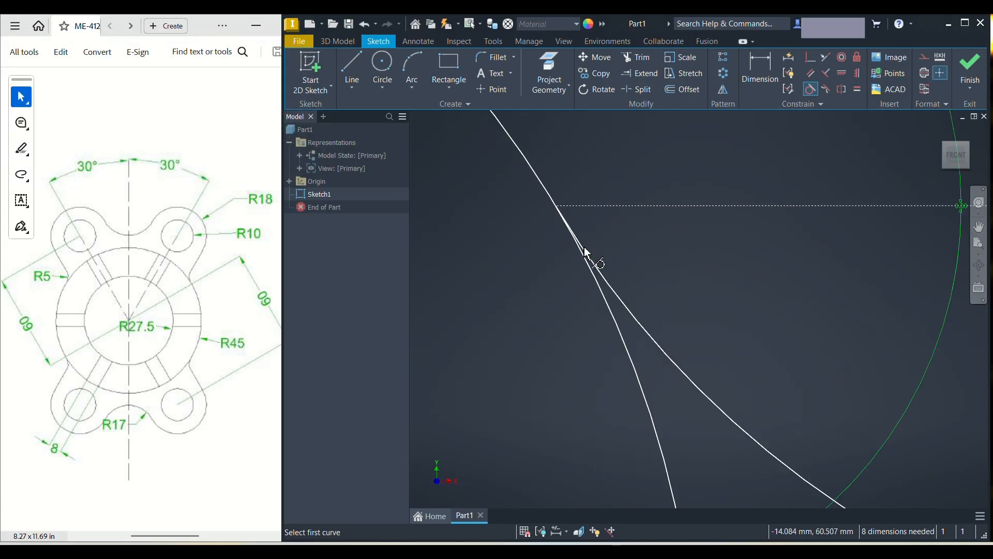
scroll(650, 328, down, 8)
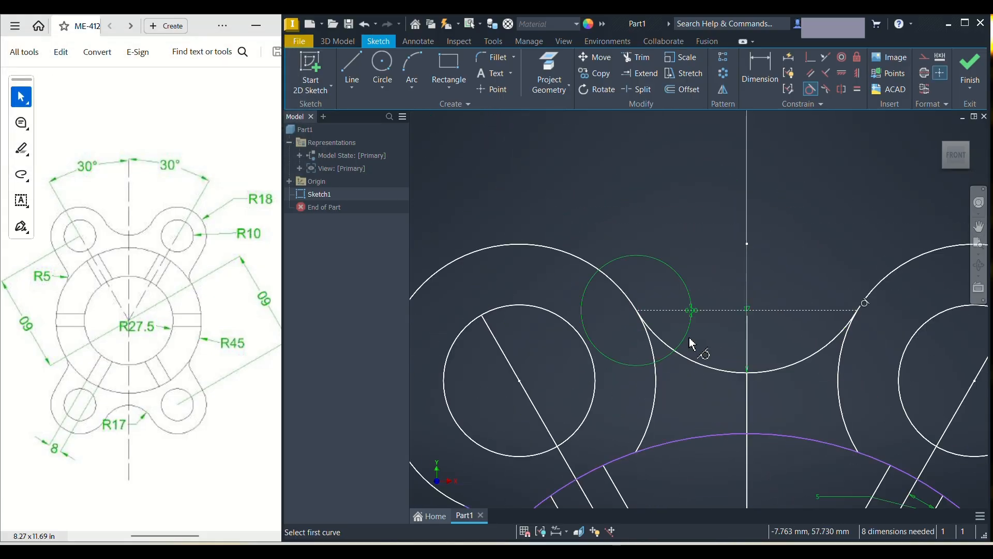
- Mirror the 17 mm connecting arc about the horizontal centre line to join the two lower lugs
middle_drag(730, 348, 642, 285)
scroll(641, 287, down, 5)
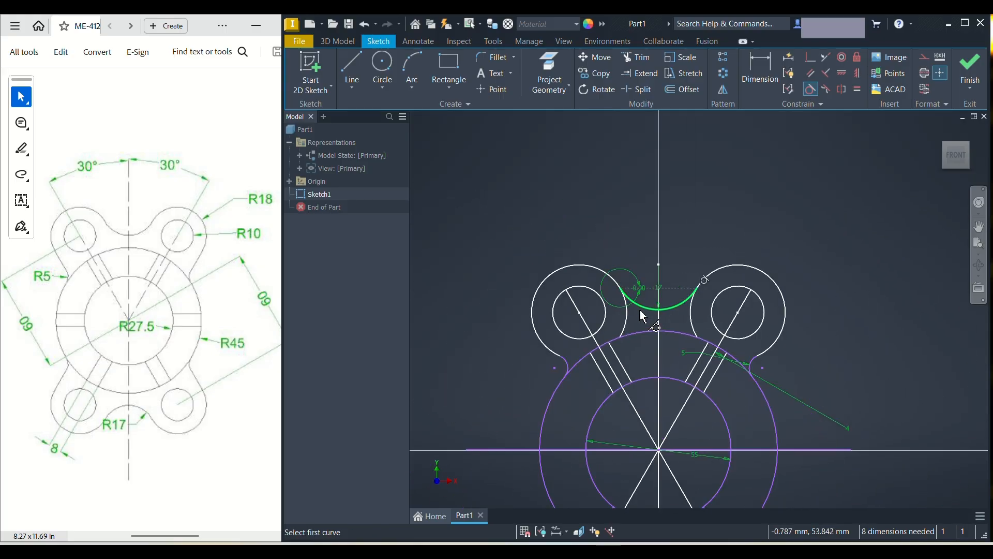
middle_drag(659, 335, 660, 246)
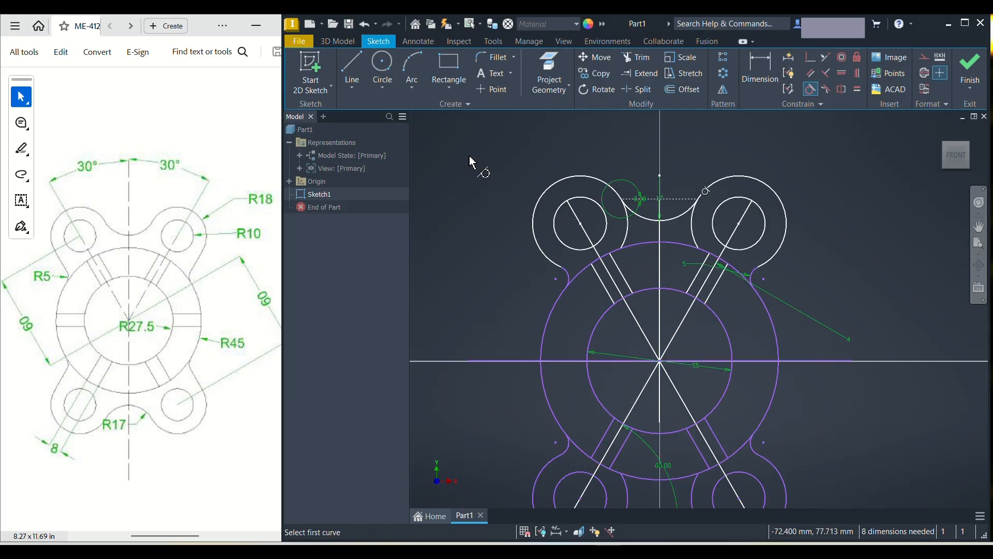
click(729, 90)
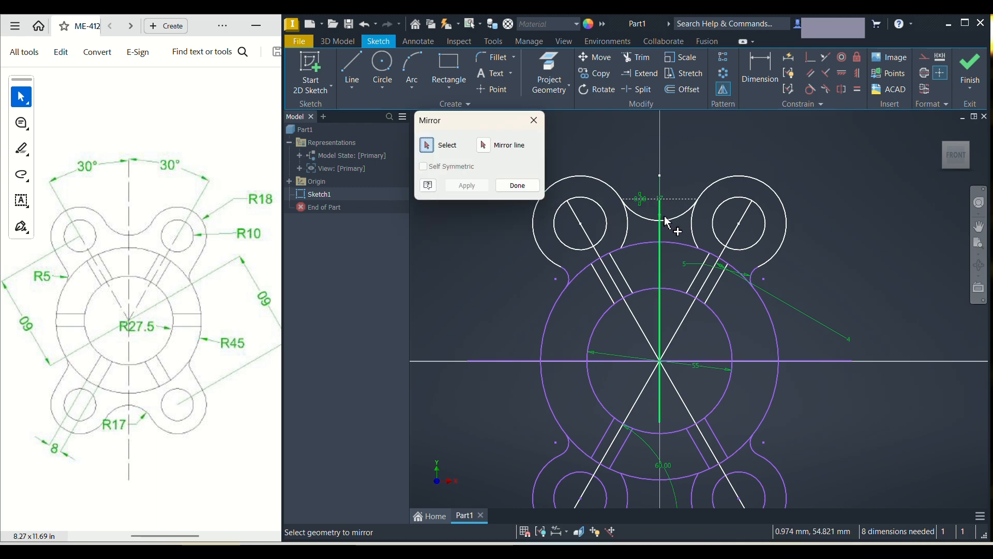
click(681, 214)
click(484, 145)
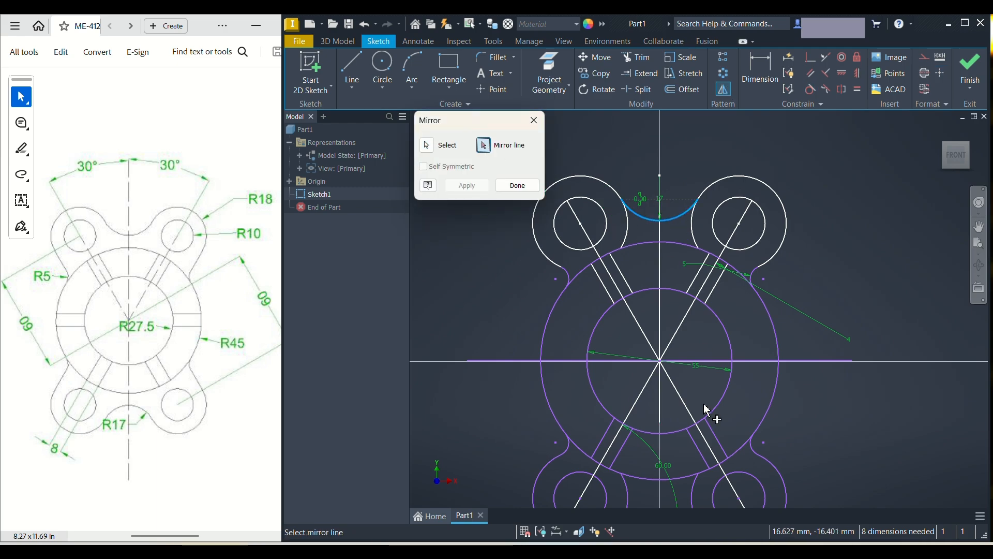
click(628, 361)
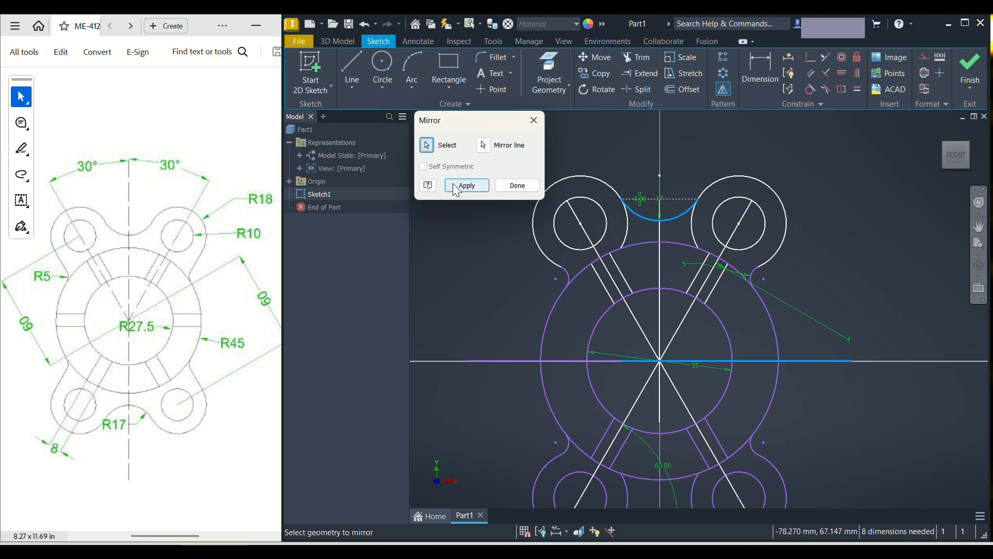
click(466, 185)
middle_drag(704, 384, 705, 270)
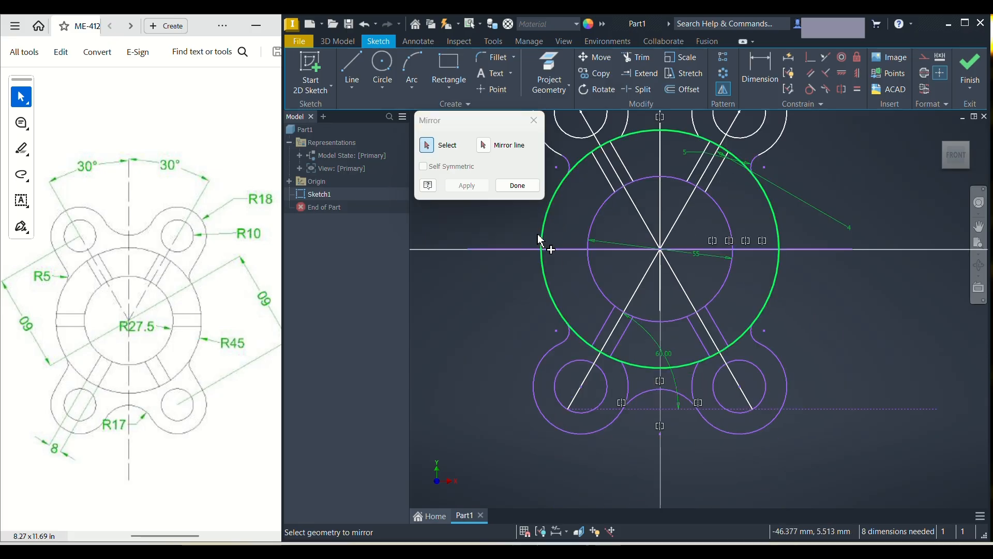
click(518, 185)
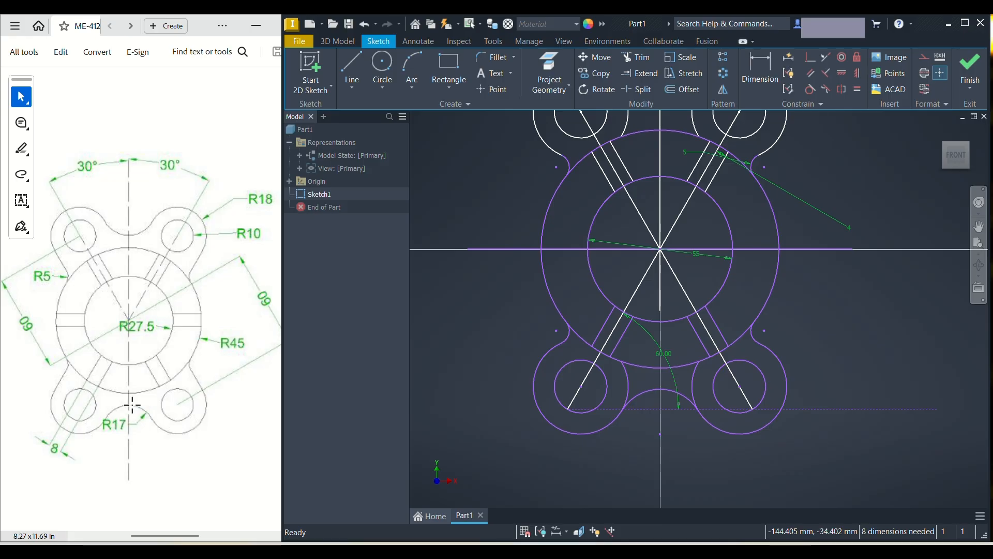
- Trim the inner segments of both lower outer lug arcs between the mirrored connecting arc and the large central circle
click(635, 56)
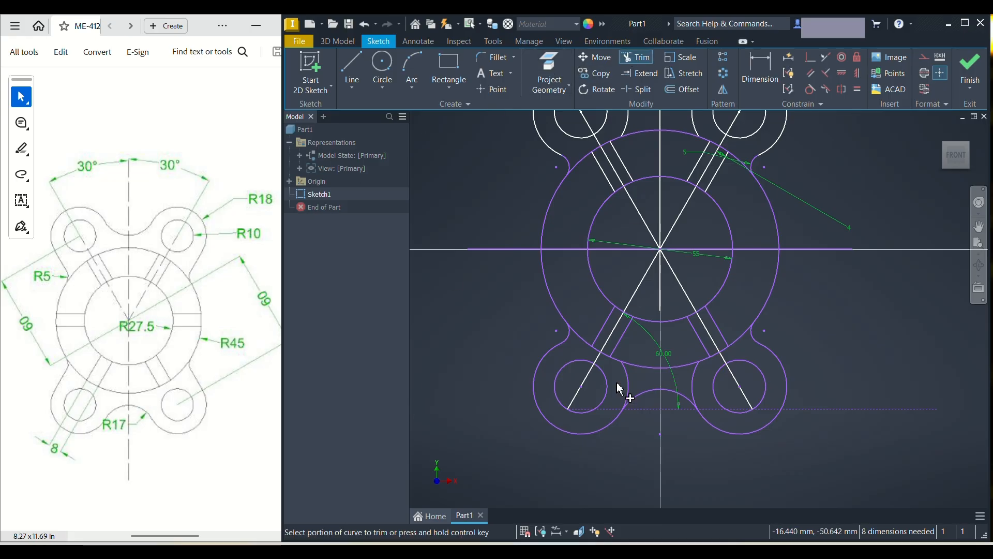
click(627, 382)
click(692, 379)
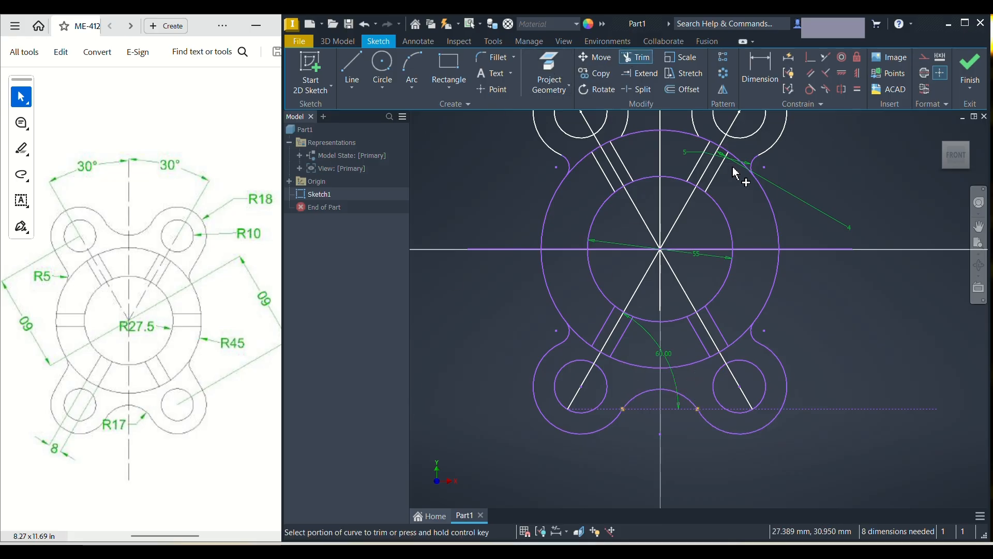
- Trim the inner segment of the upper-left outer lug arc and try to trim the matching segment of the upper-right one
click(698, 136)
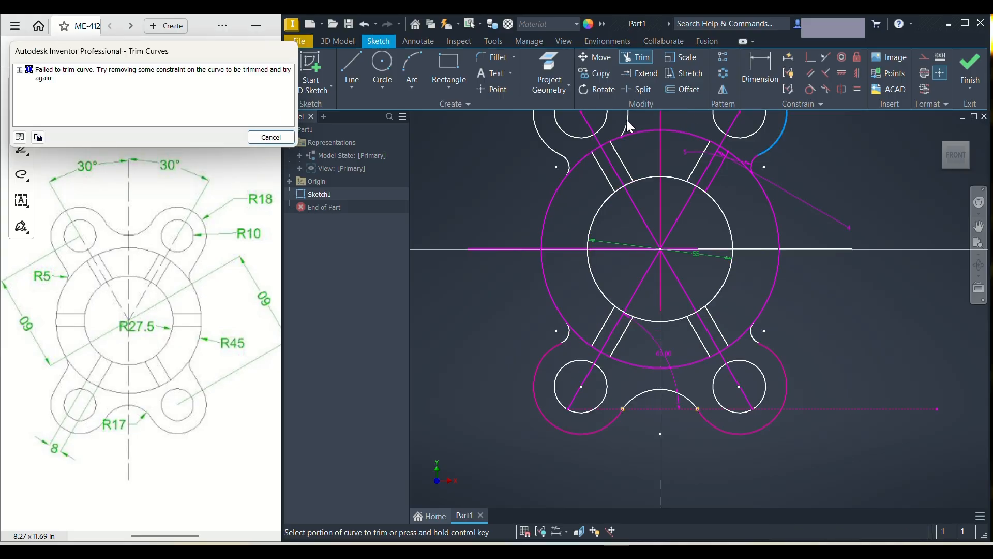
click(278, 137)
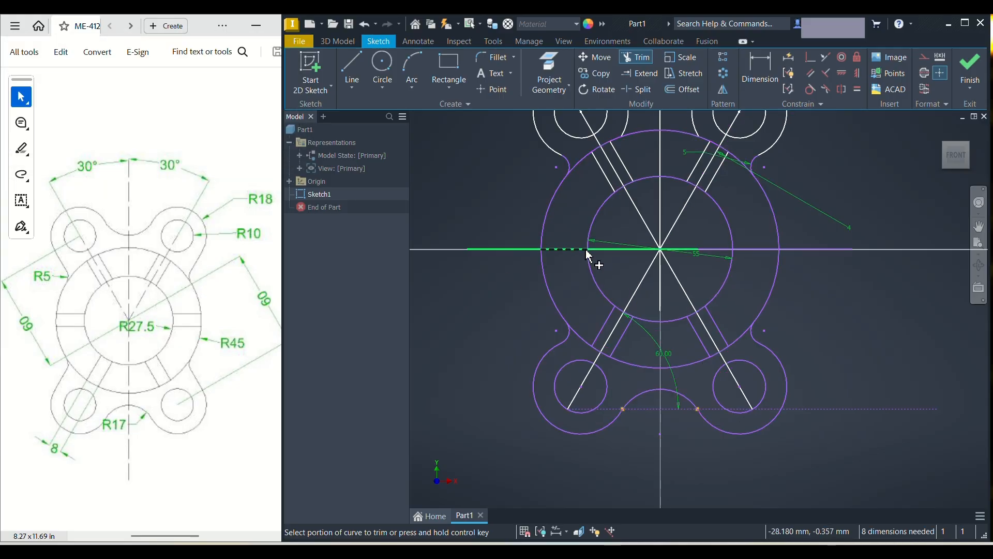
middle_drag(556, 247, 537, 384)
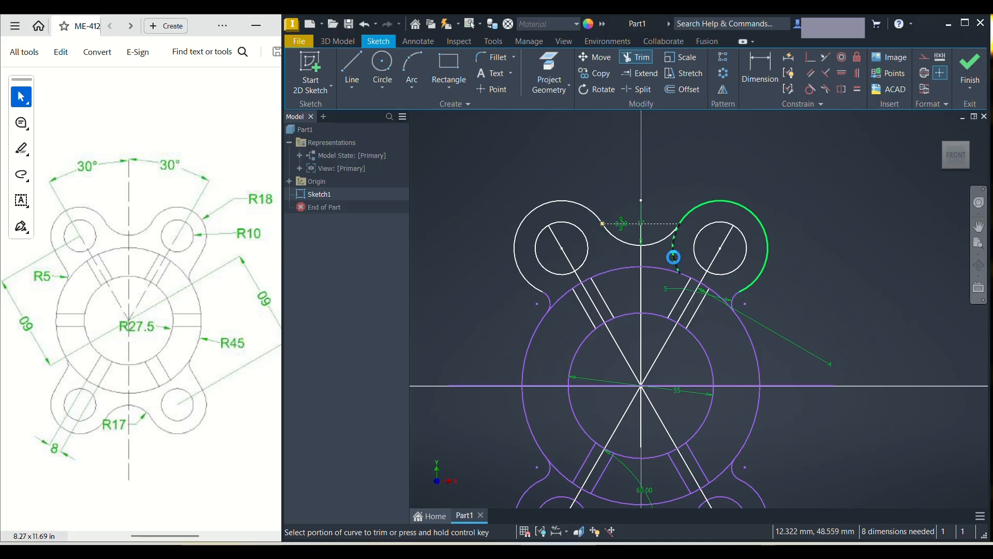
click(670, 259)
key(Escape)
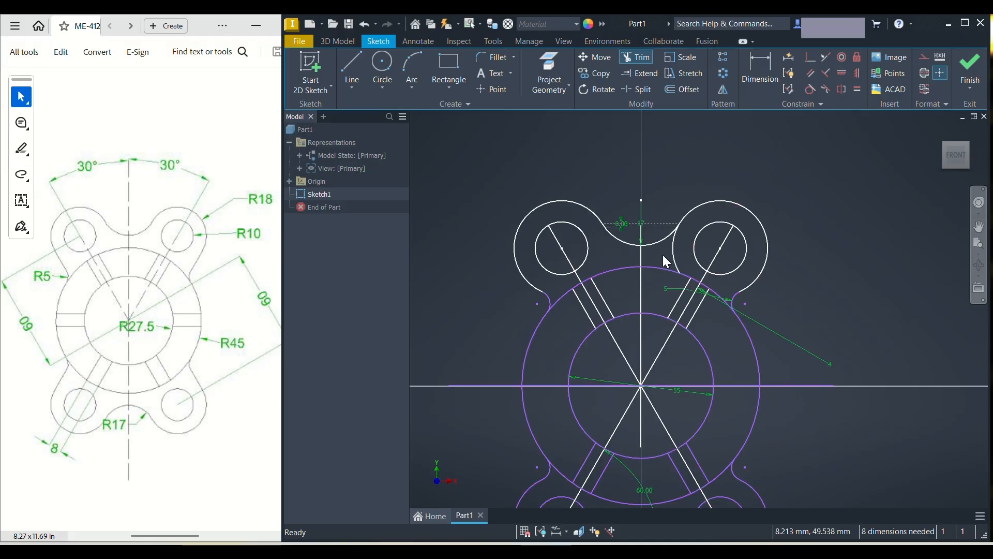
key(Escape)
scroll(671, 230, up, 3)
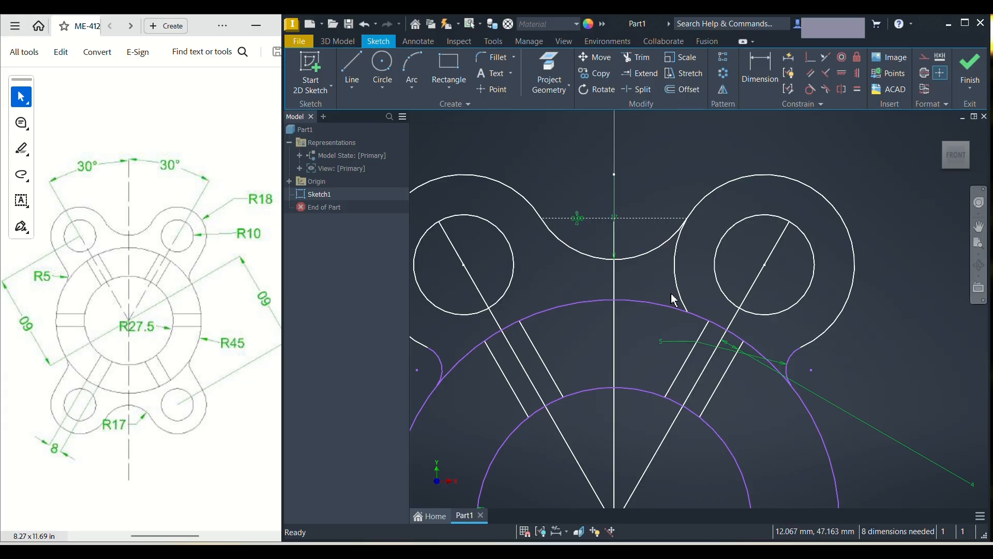
scroll(600, 343, up, 2)
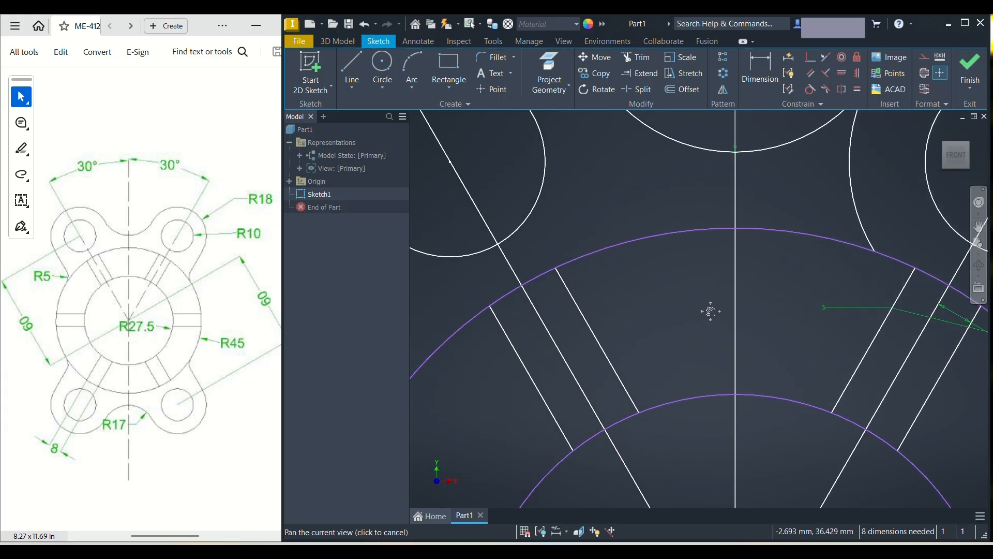
scroll(657, 295, down, 4)
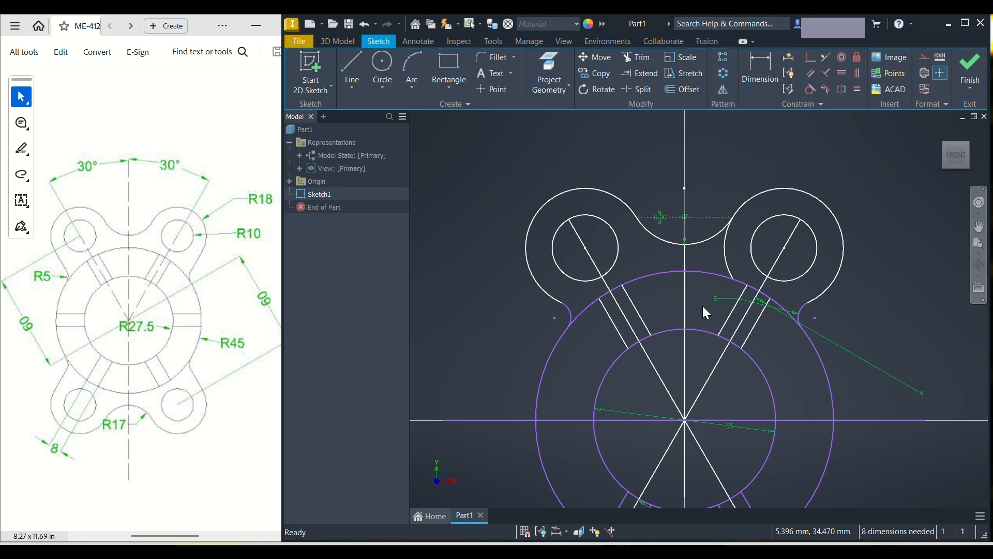
middle_drag(703, 306, 664, 341)
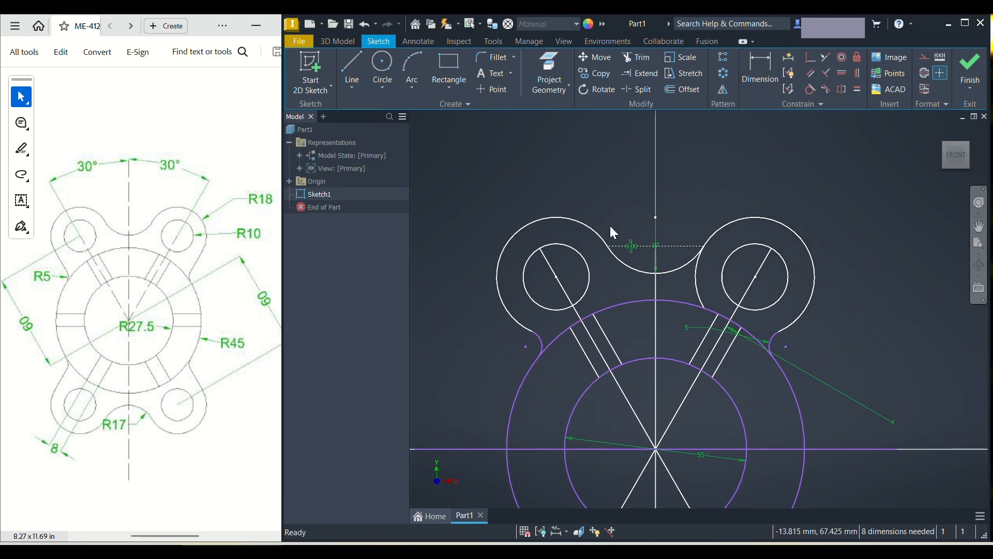
- Delete the small dimension on the upper connecting arc's chord line and try to trim the inner segment of the upper-right outer lug arc
key(Delete)
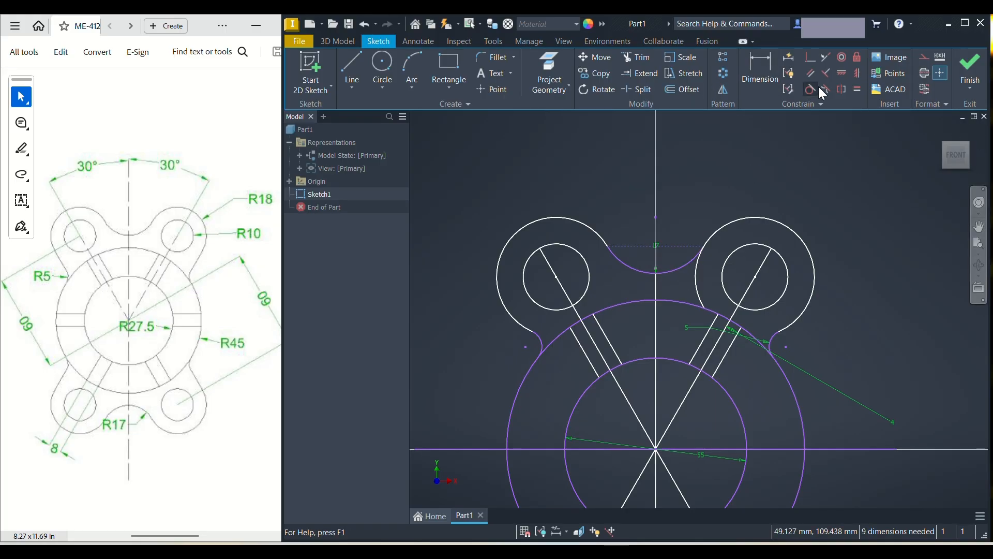
click(638, 59)
click(700, 290)
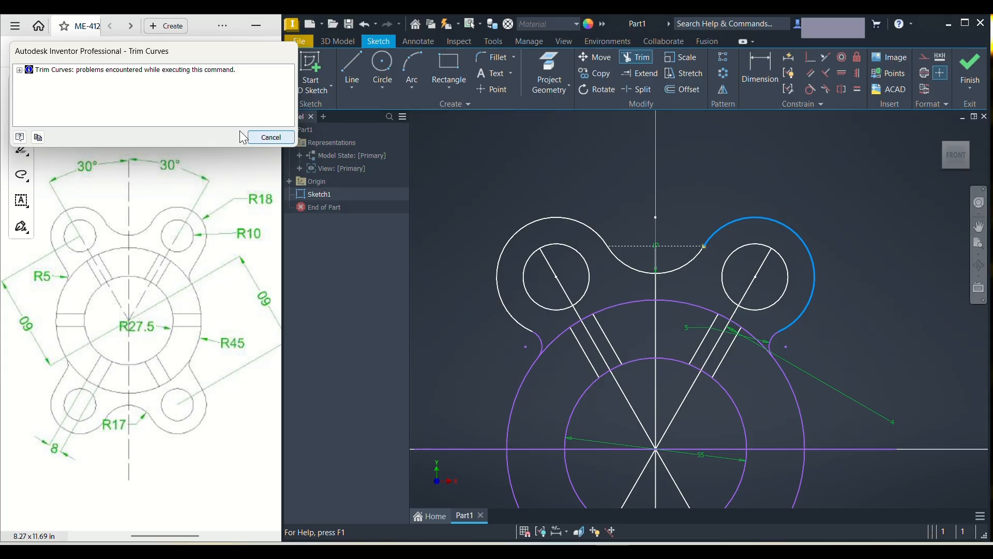
click(268, 138)
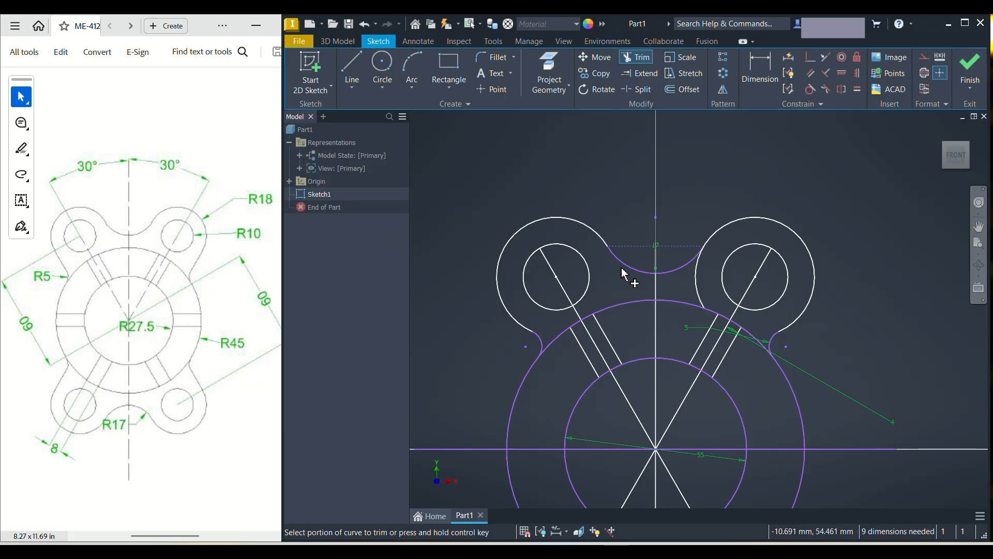
scroll(705, 257, up, 6)
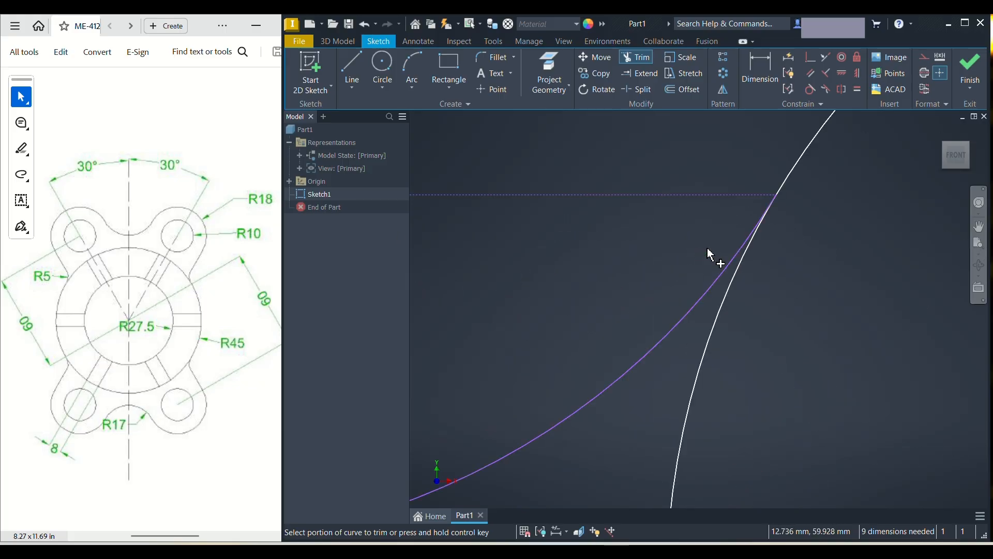
scroll(779, 198, up, 2)
scroll(777, 204, down, 8)
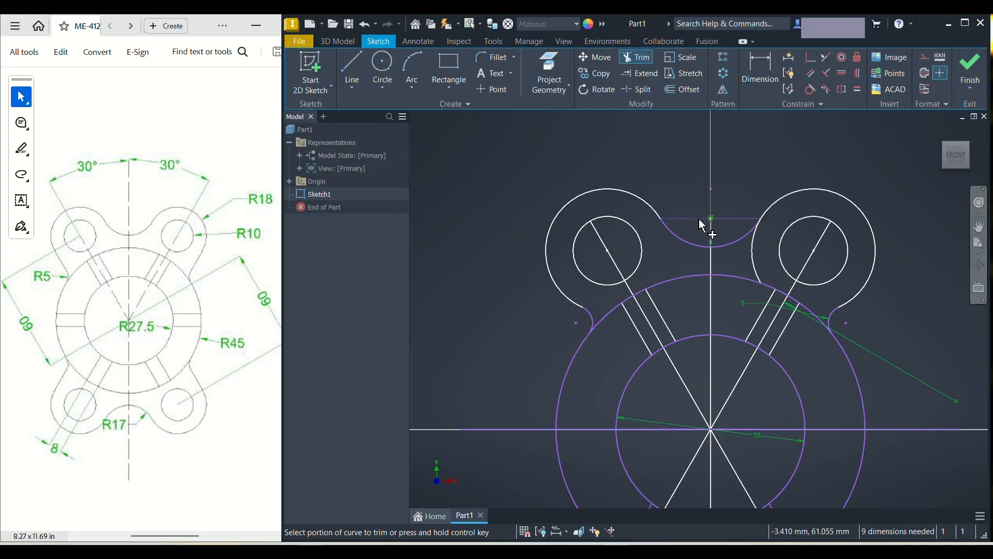
- Delete the dashed chord line across the upper connecting arc and trim the inner segment of the upper-right outer lug arc
click(698, 219)
click(726, 218)
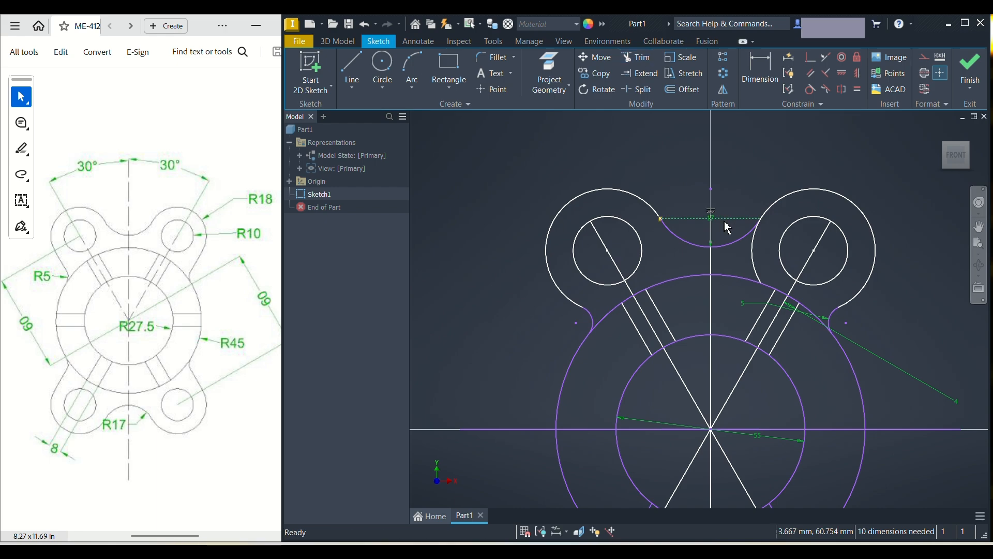
click(723, 221)
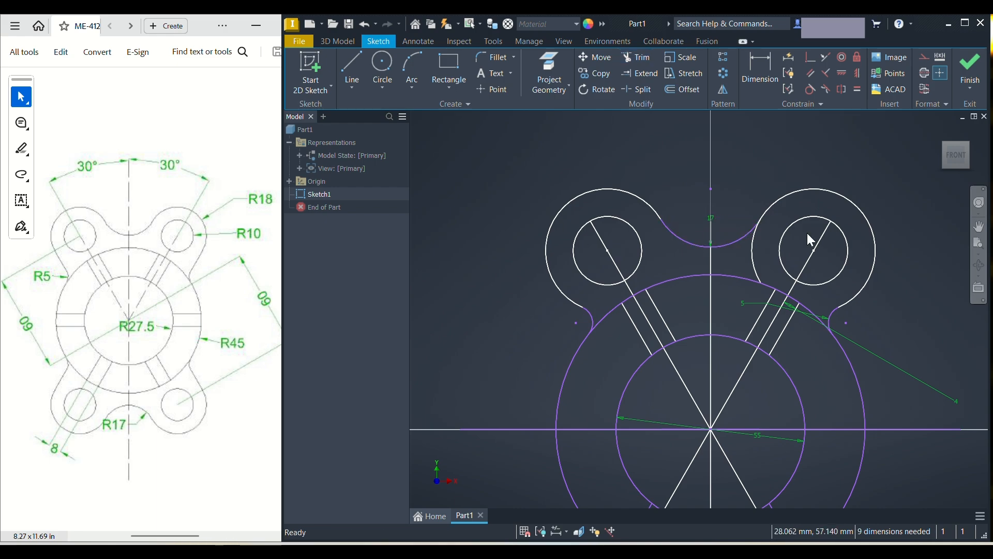
click(636, 57)
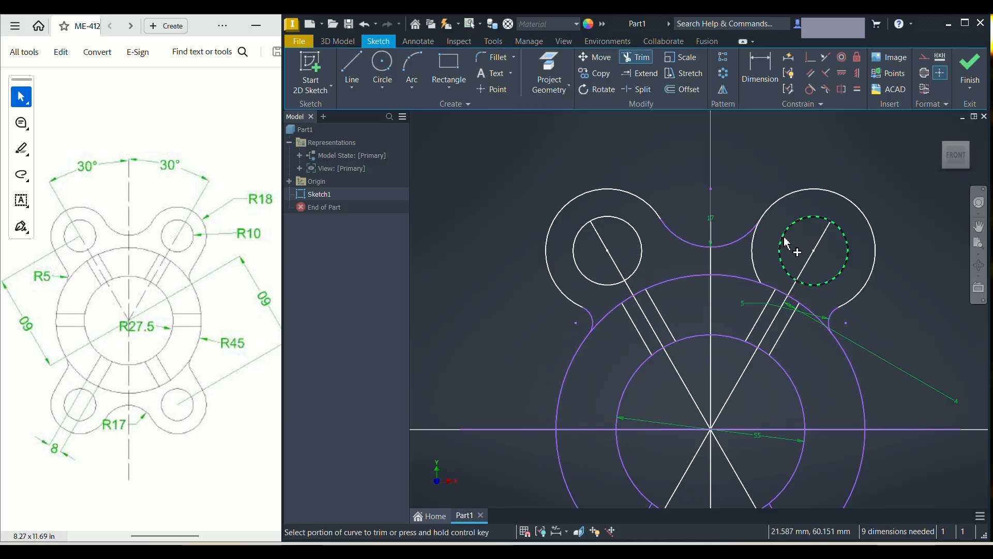
click(754, 260)
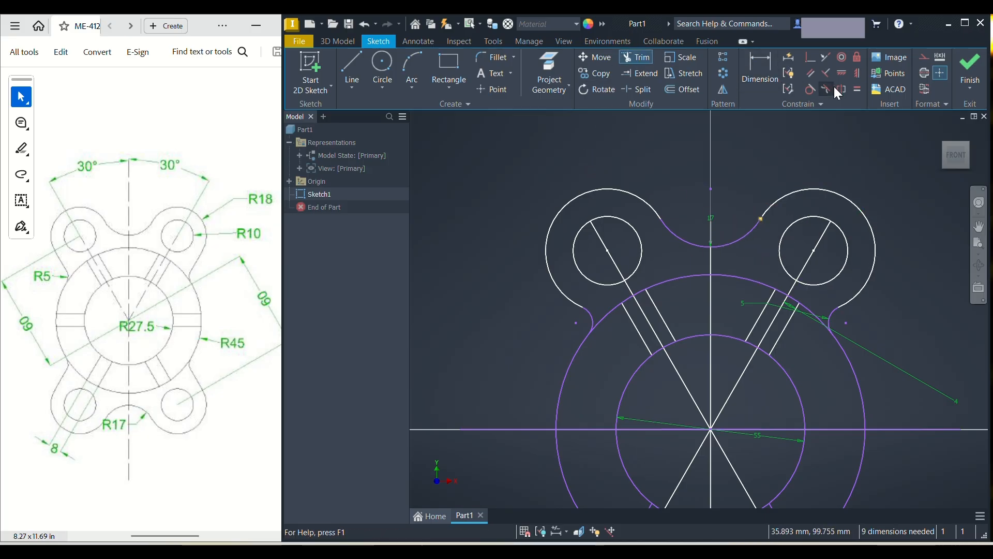
- Try to make the upper connecting arc tangent to the upper-right outer lug arc
click(811, 90)
click(755, 231)
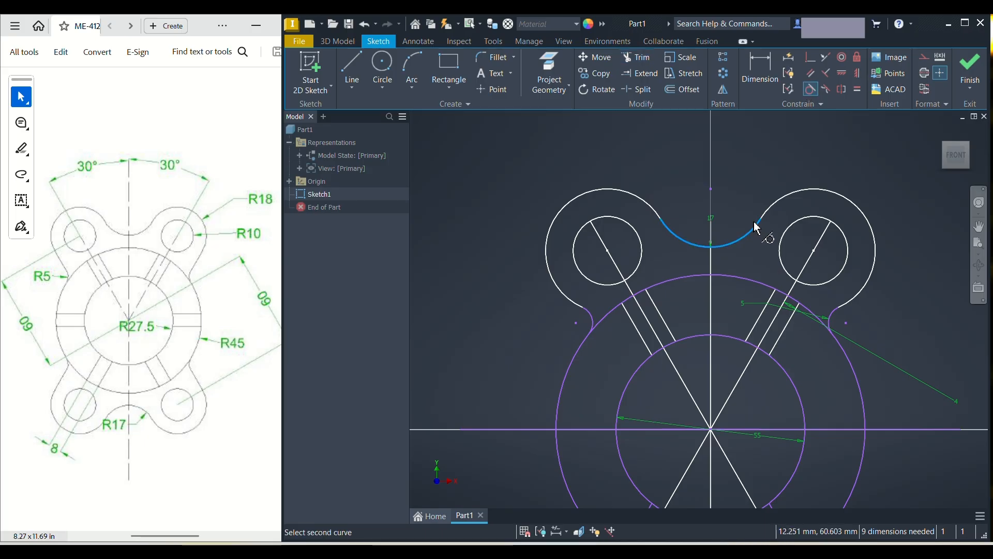
click(772, 207)
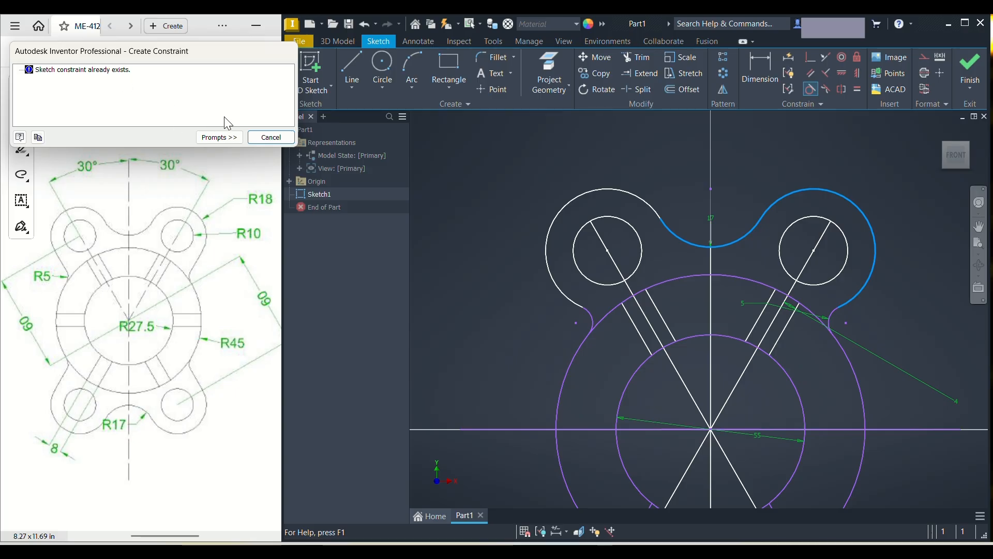
click(270, 137)
scroll(701, 310, down, 5)
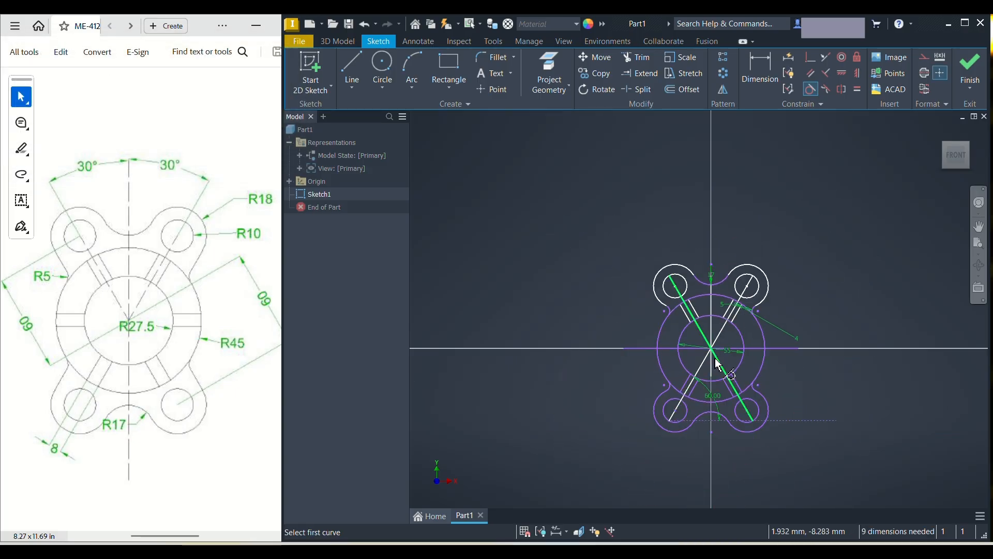
key(Escape)
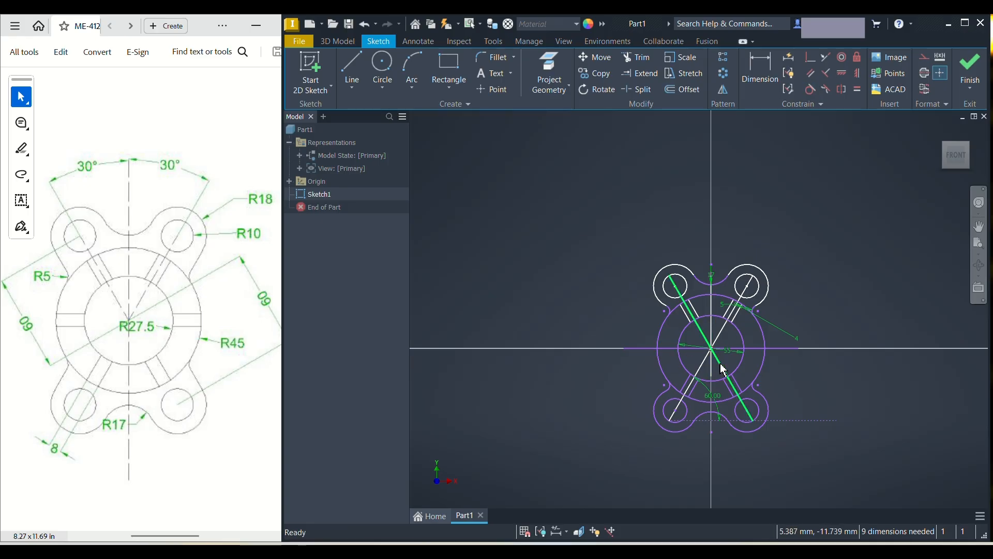
- Delete the two diagonal centre lines that run through the lug holes and cross at the flange centre
click(724, 367)
key(Delete)
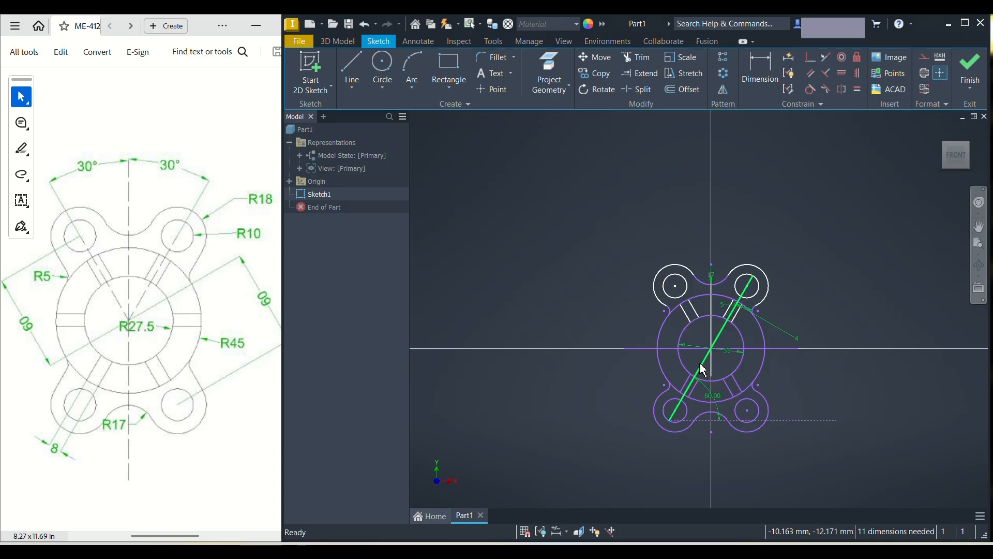
click(700, 365)
key(Delete)
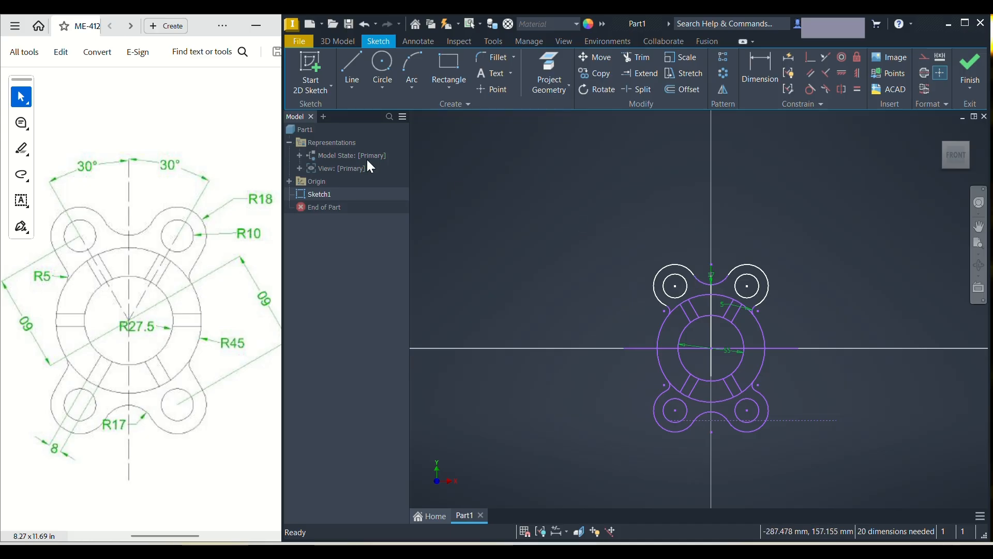
- Draw a horizontal line about 19 mm long between the two central circles, slightly above the right half of the horizontal centre line
click(353, 63)
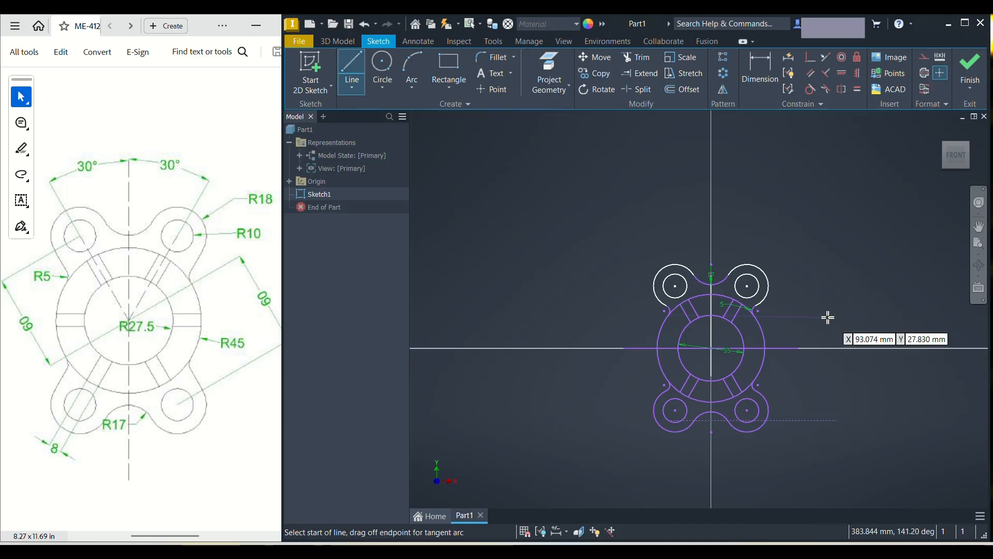
click(743, 342)
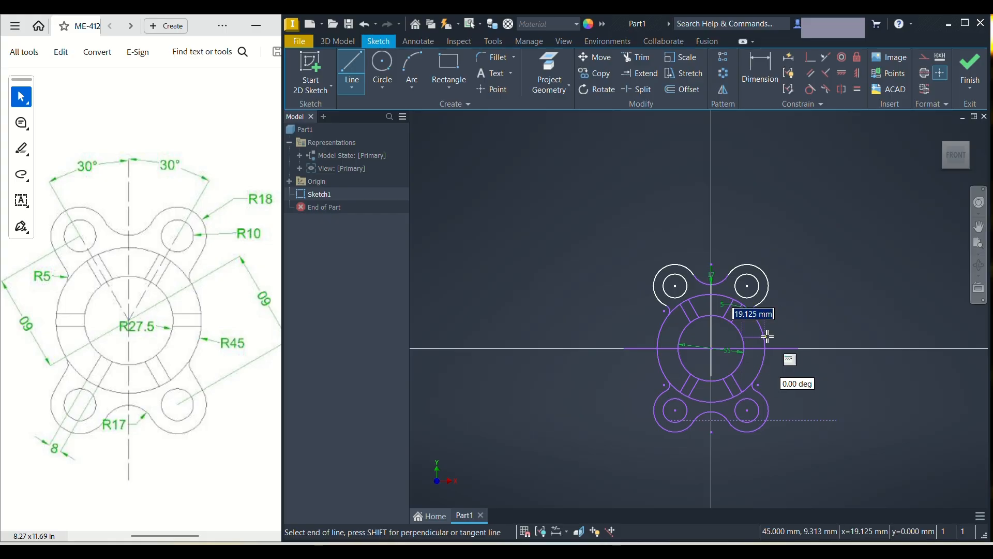
double_click(765, 337)
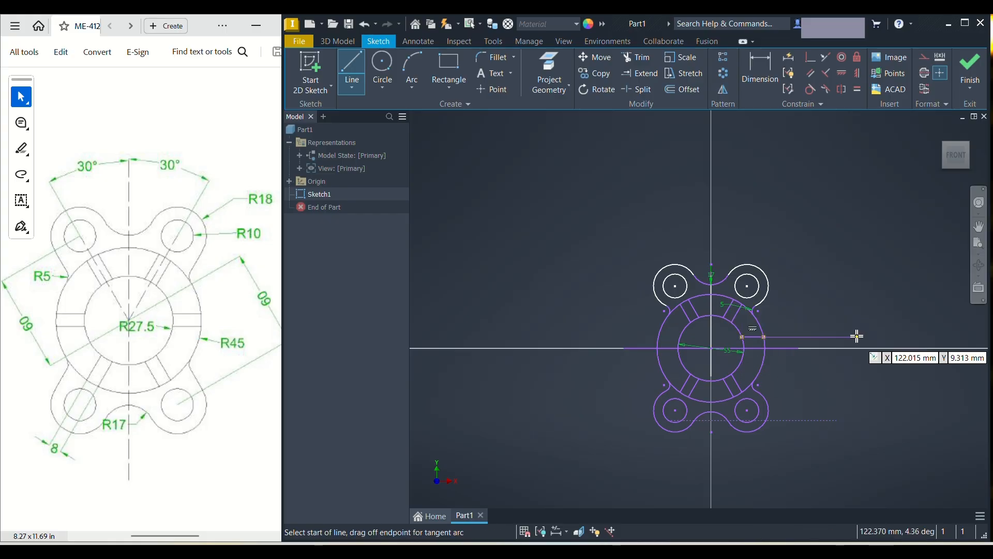
key(Escape)
- Try to make the short horizontal rib line parallel to the horizontal centre line
scroll(779, 345, up, 3)
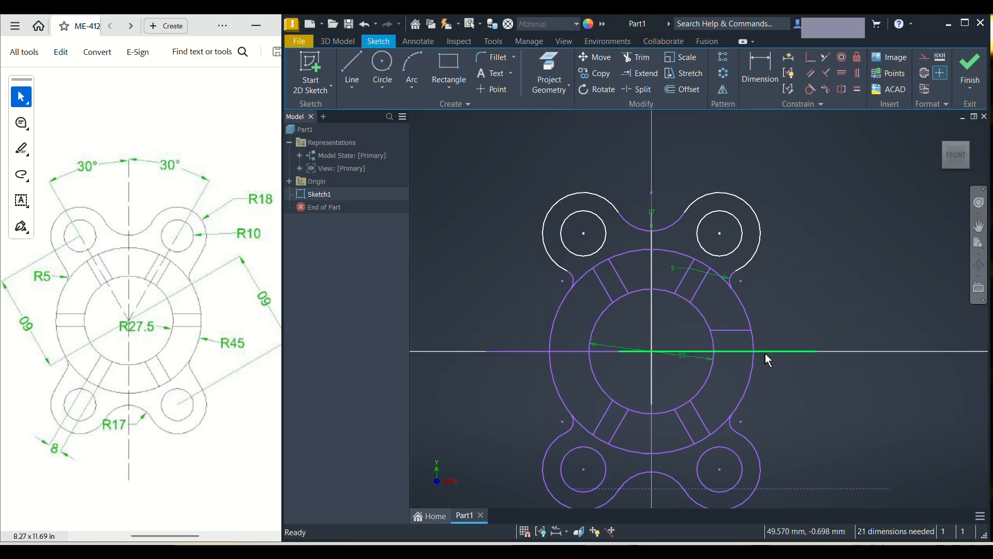
click(810, 74)
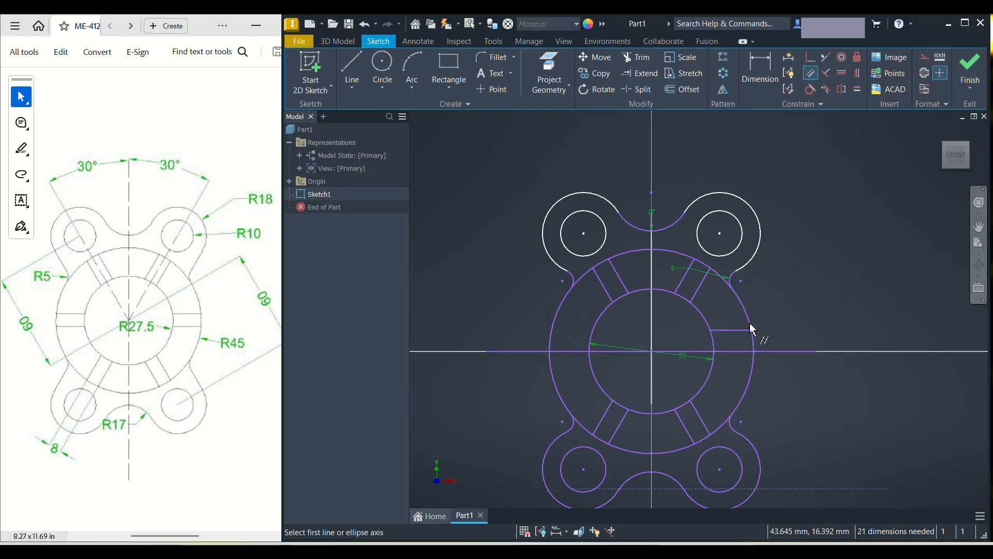
click(730, 352)
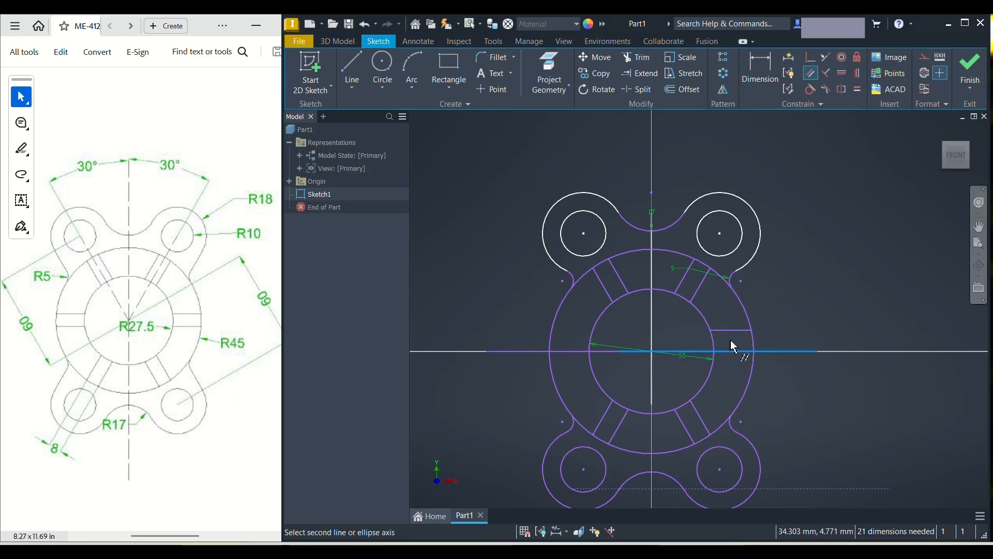
click(729, 330)
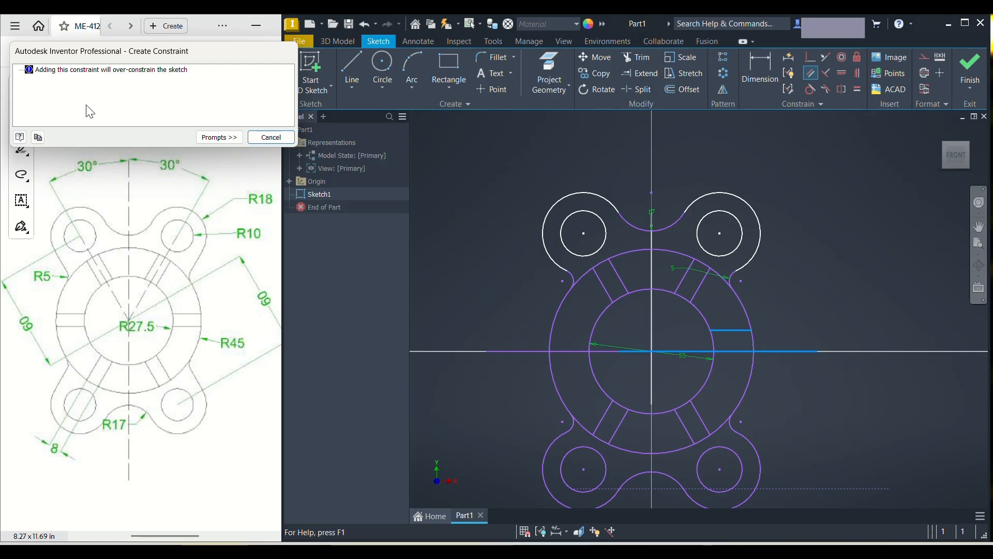
click(289, 138)
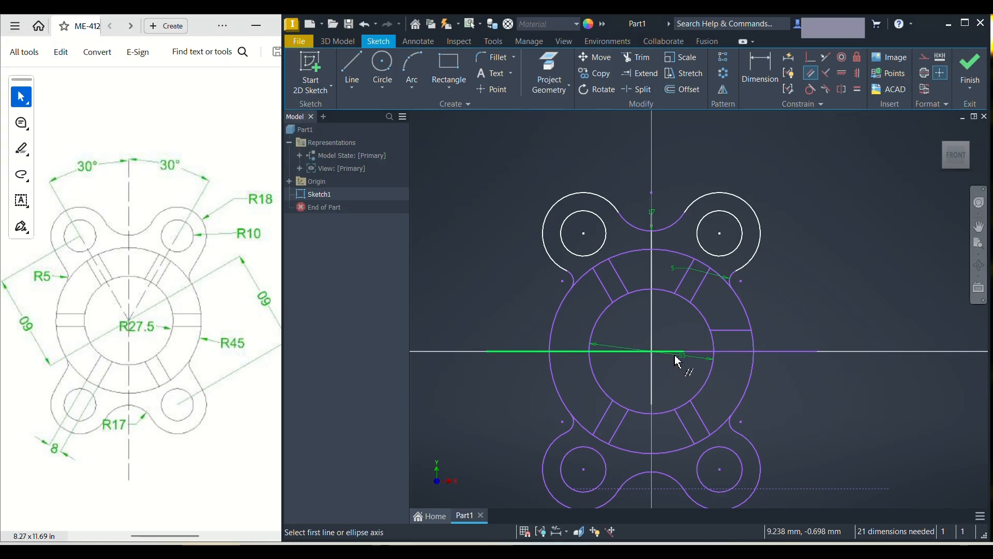
key(Escape)
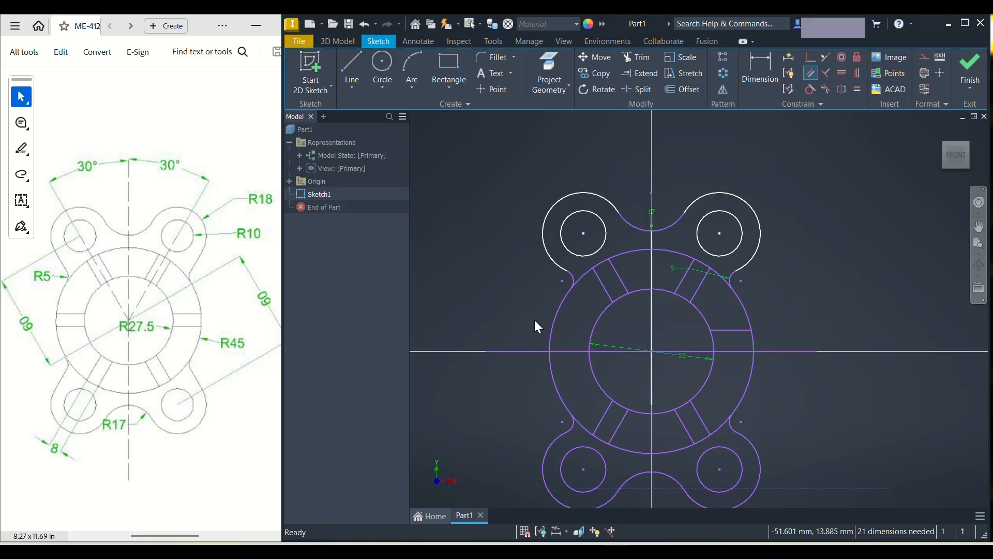
- Delete the 55 mm diameter dimension of the inner central circle
click(694, 359)
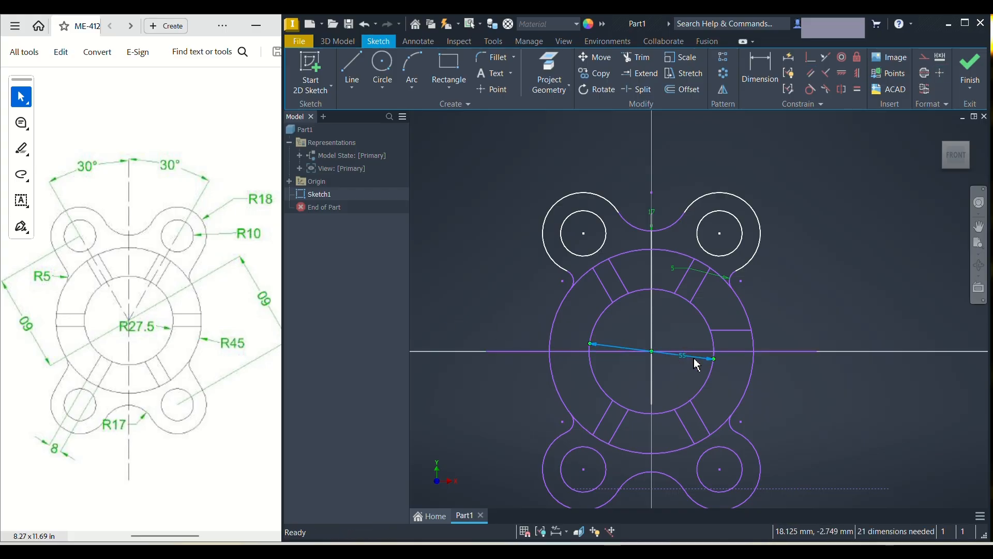
key(Delete)
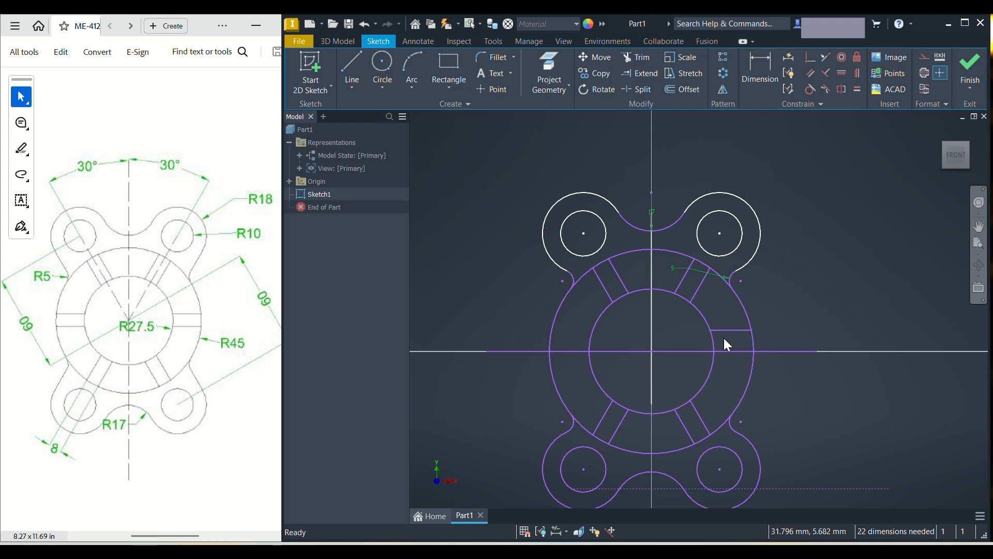
- Try again to constrain the short rib line parallel to the horizontal centre line, and delete that rib line
scroll(724, 337, up, 5)
scroll(717, 382, down, 5)
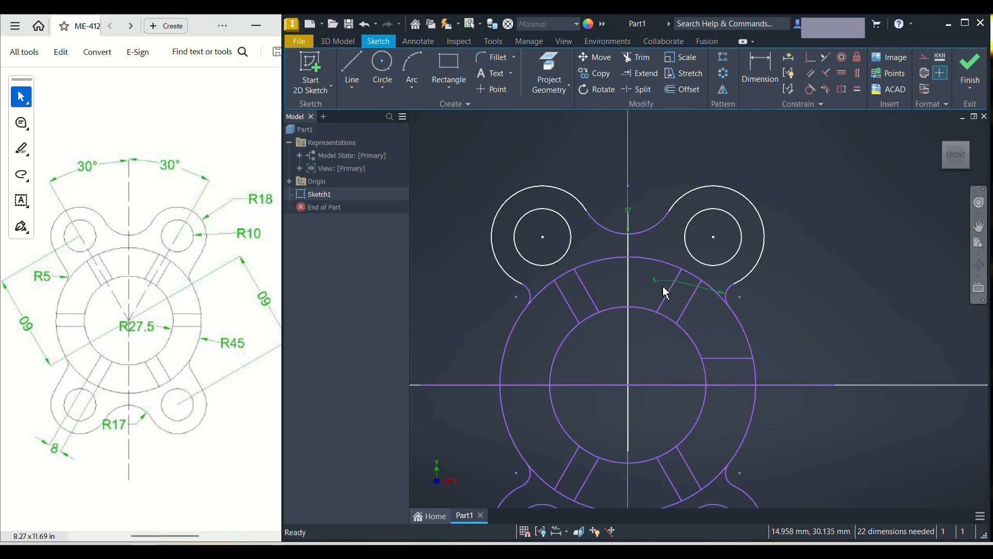
click(811, 74)
click(727, 358)
click(726, 384)
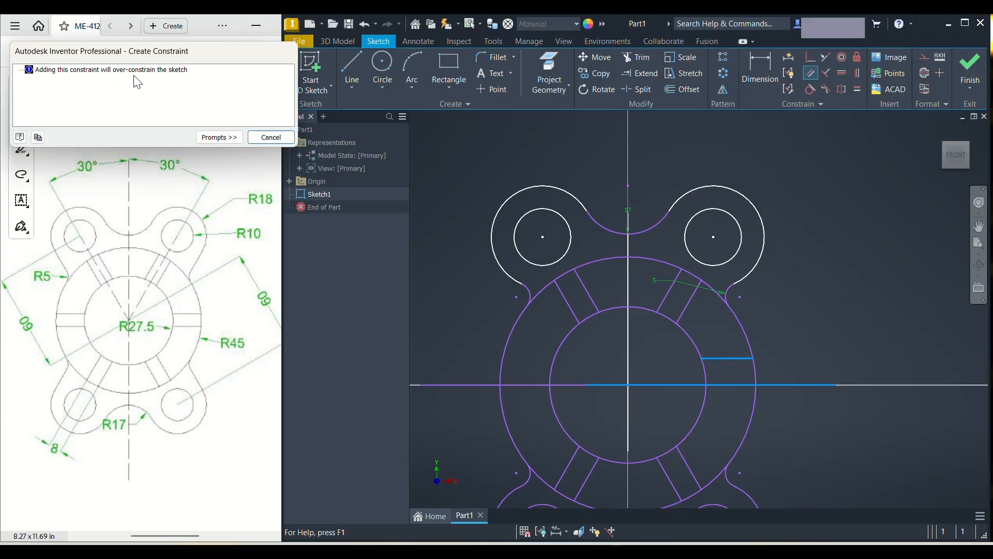
click(270, 137)
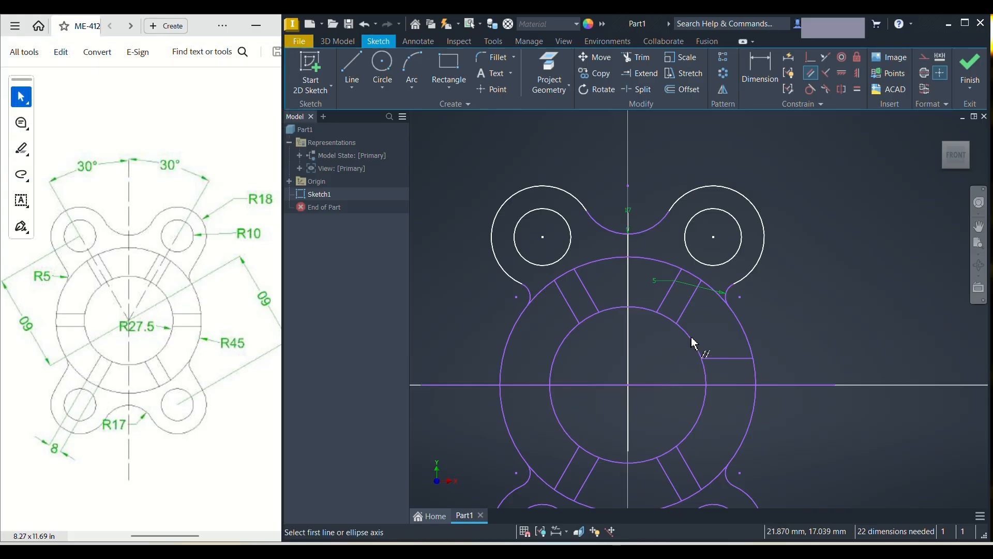
key(Escape)
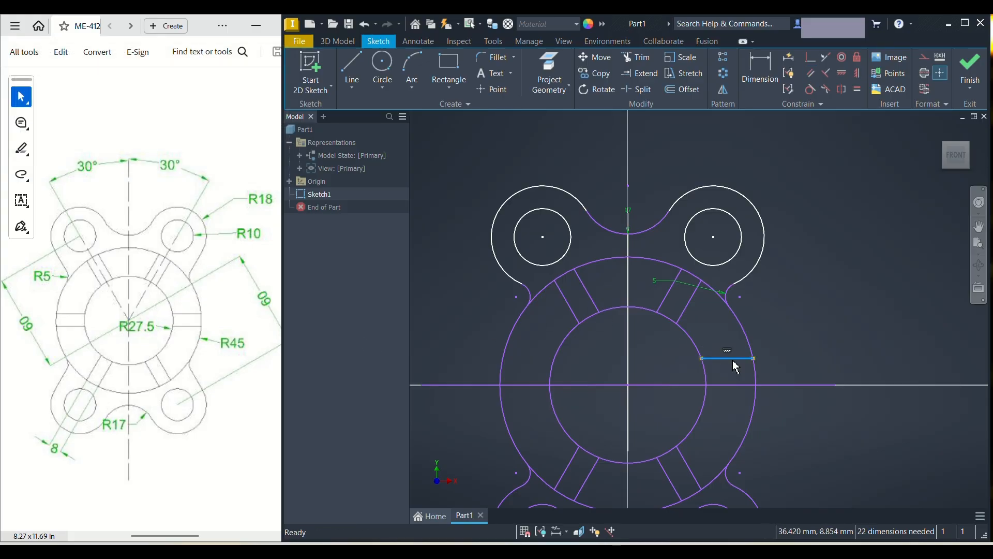
click(731, 358)
key(Delete)
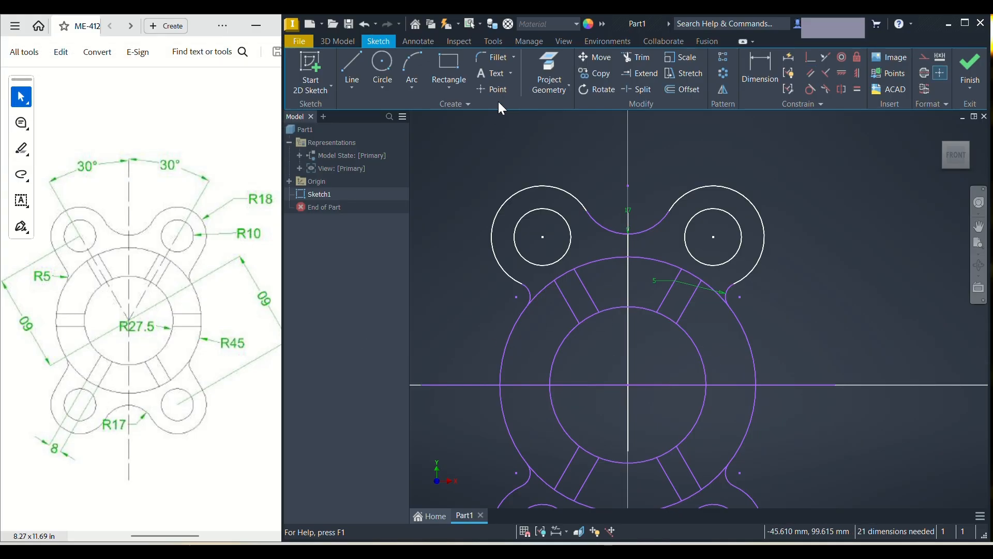
click(352, 67)
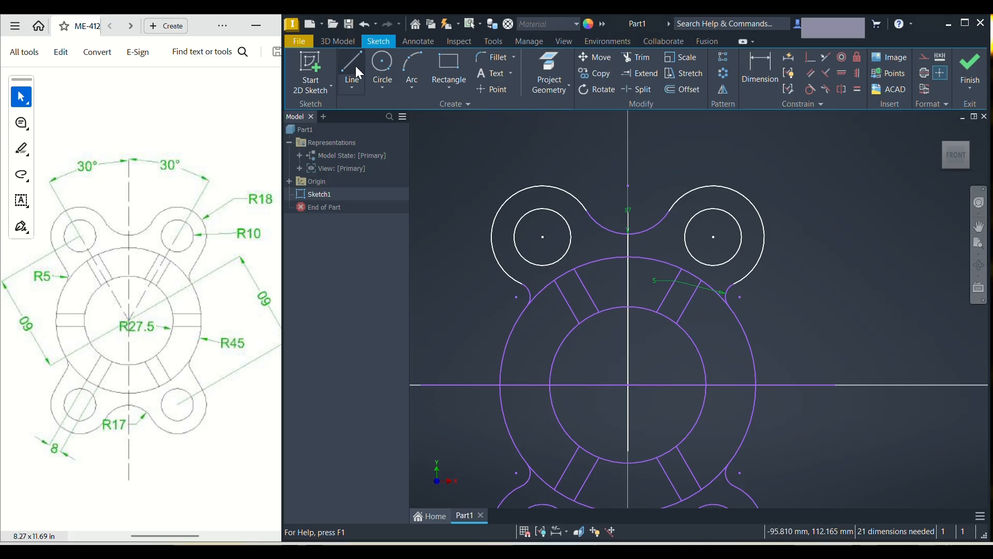
click(676, 366)
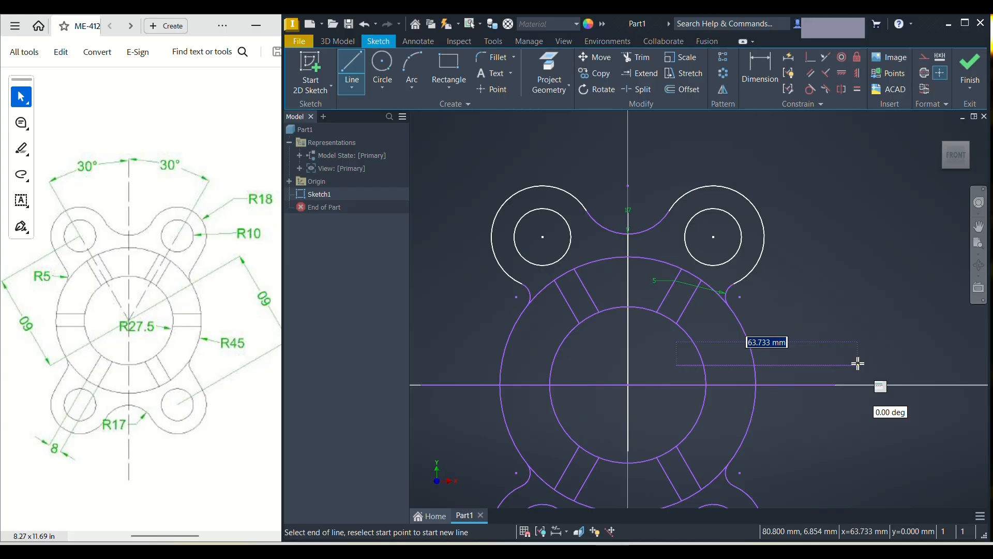
key(Escape)
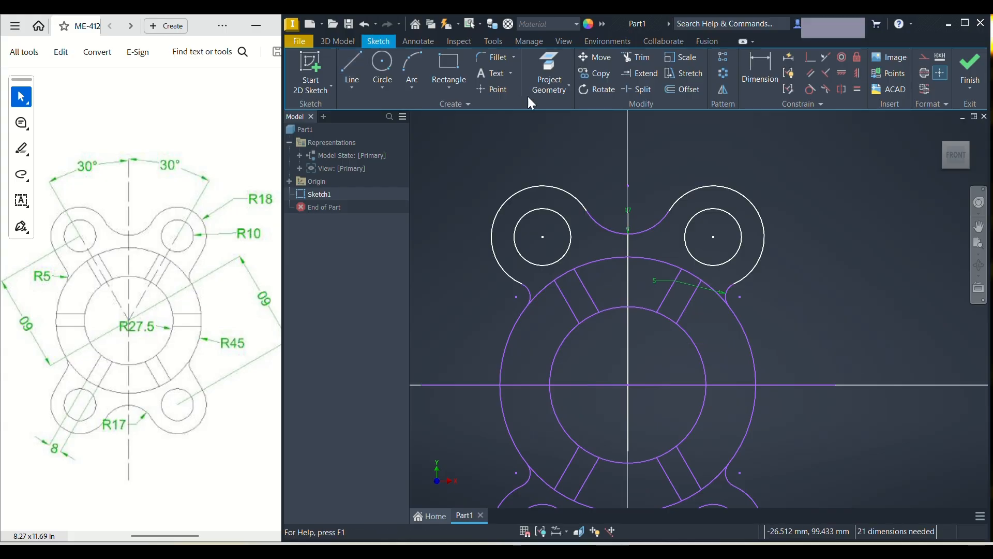
- Draw a 4 mm vertical line up from the horizontal centre line outside the ring, continuing horizontally into the inner circle
click(356, 66)
click(813, 384)
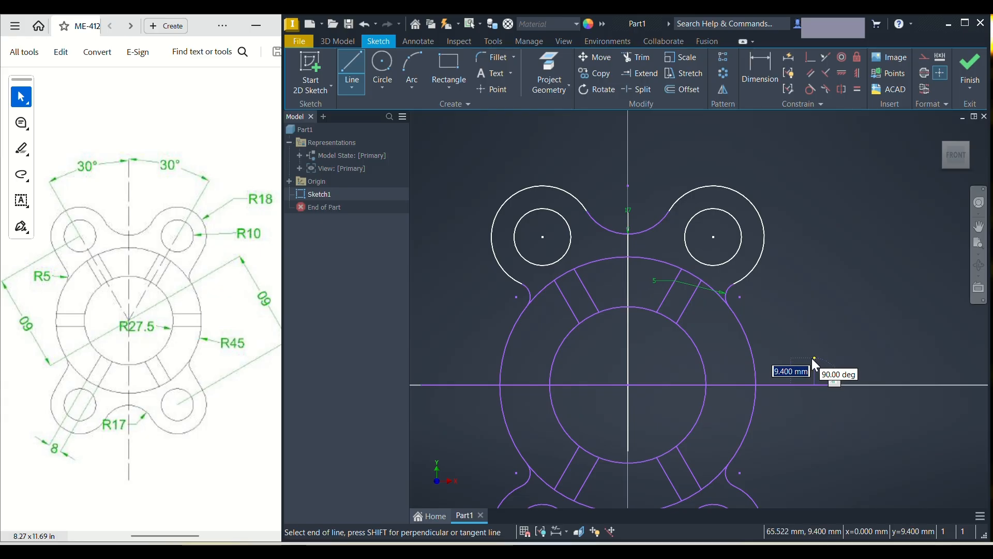
click(686, 375)
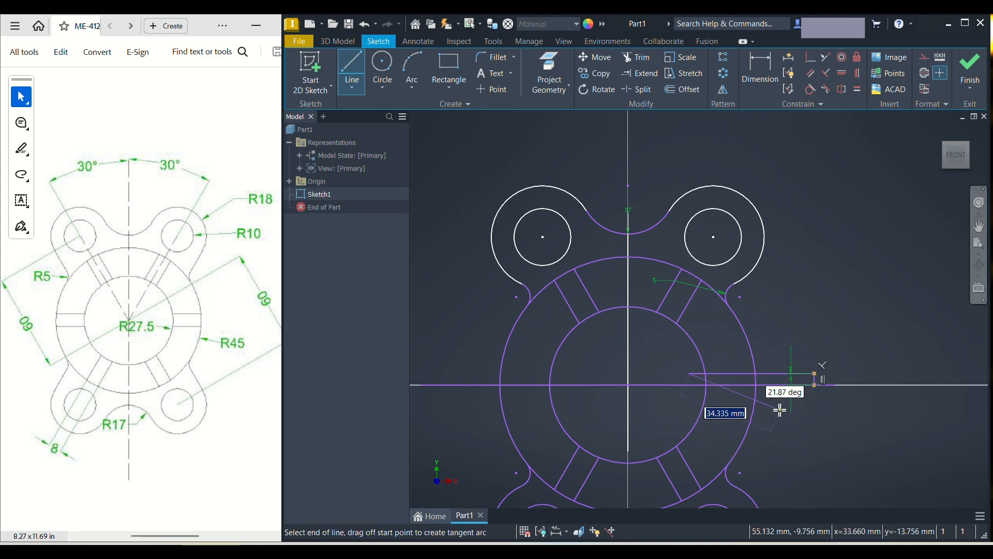
key(Escape)
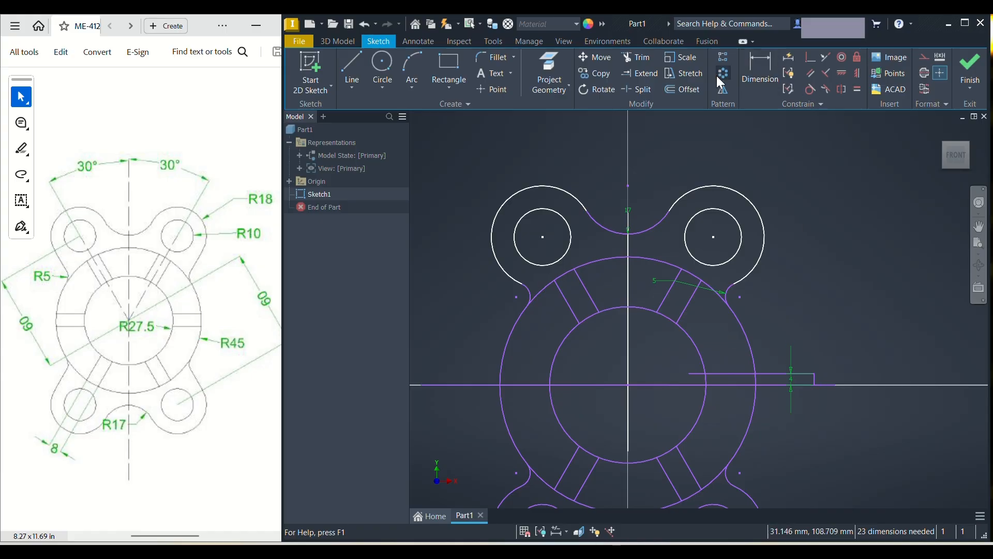
- Trim the new horizontal line outside the 45 mm radius circle and inside the inner circle, leaving one rib edge
click(637, 58)
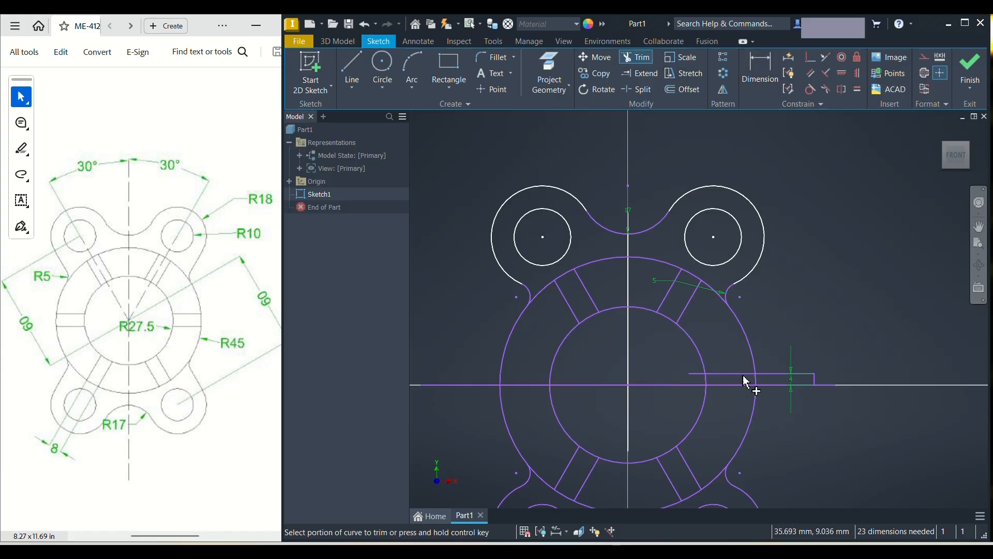
click(774, 374)
click(697, 373)
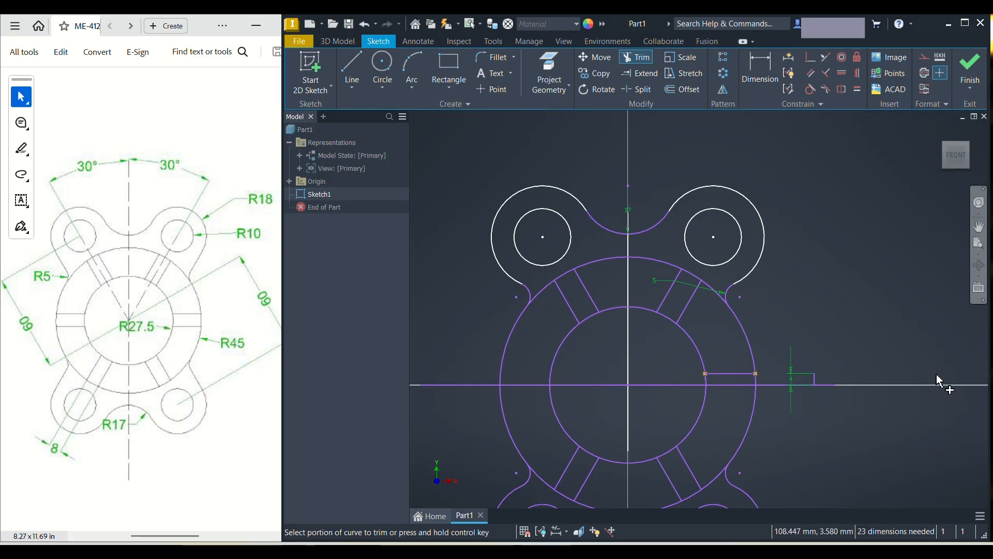
click(783, 386)
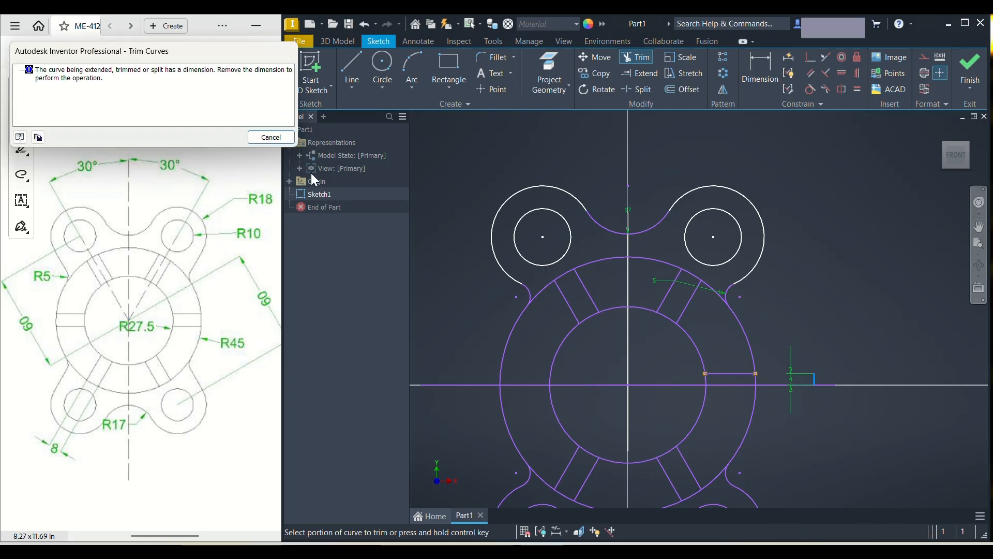
click(273, 139)
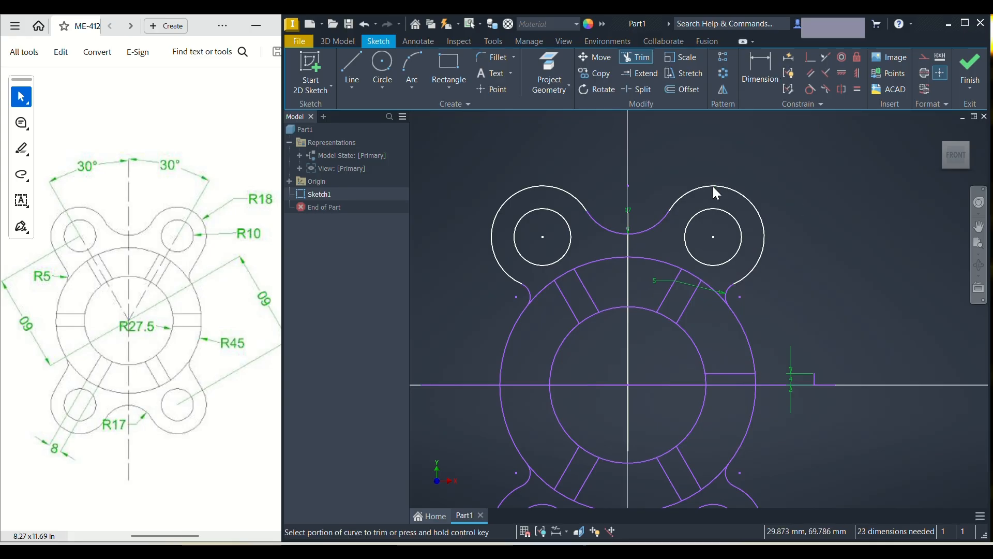
key(Escape)
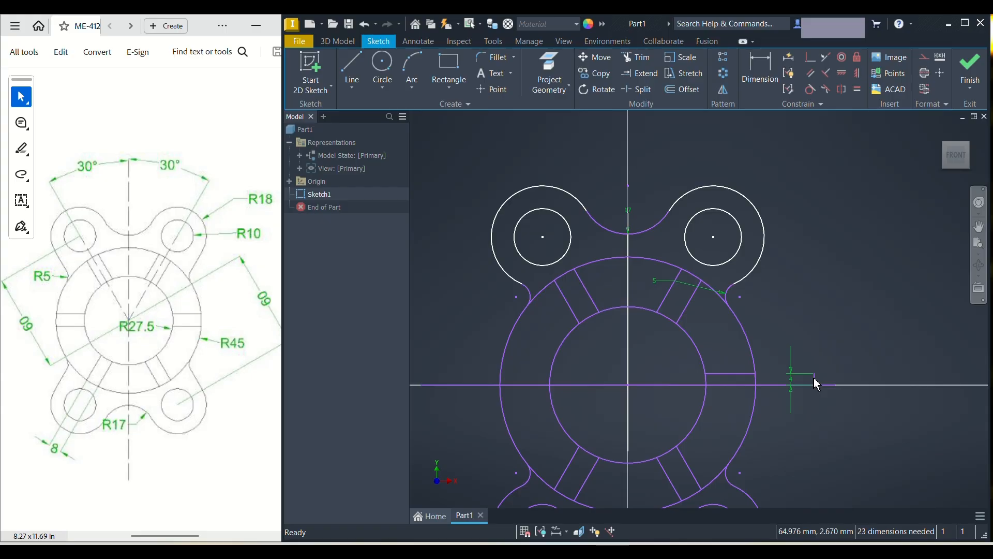
- Delete the leftover short vertical line outside the ring together with its 4 mm dimension
click(791, 380)
key(Delete)
scroll(817, 385, down, 5)
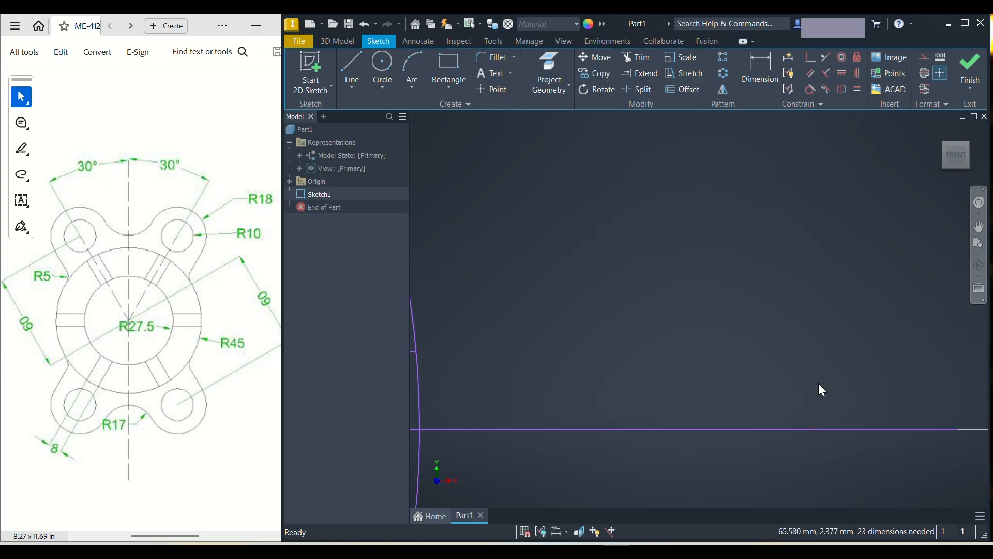
scroll(729, 365, up, 5)
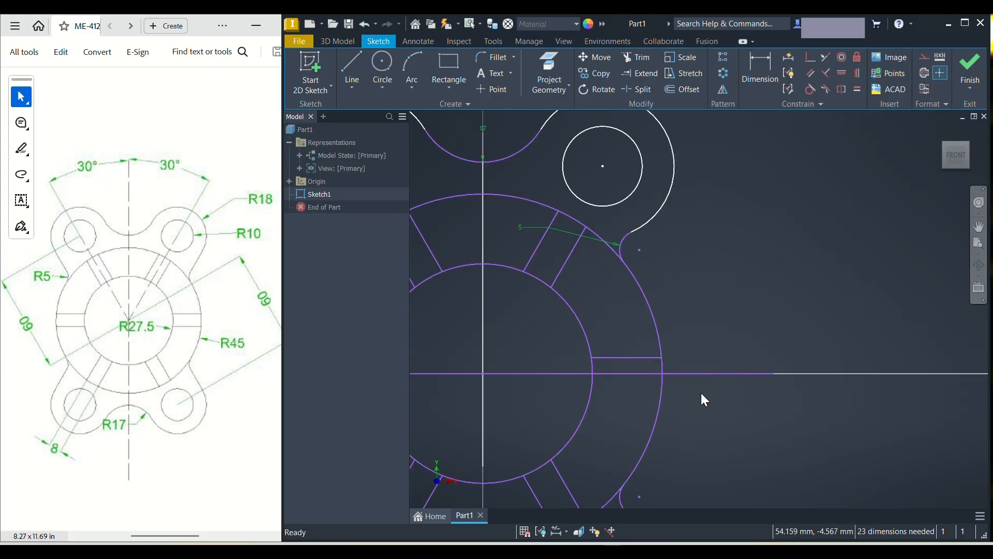
- Mirror the short horizontal rib edge between the two central circles about the horizontal centre line
middle_drag(702, 393, 761, 381)
click(725, 89)
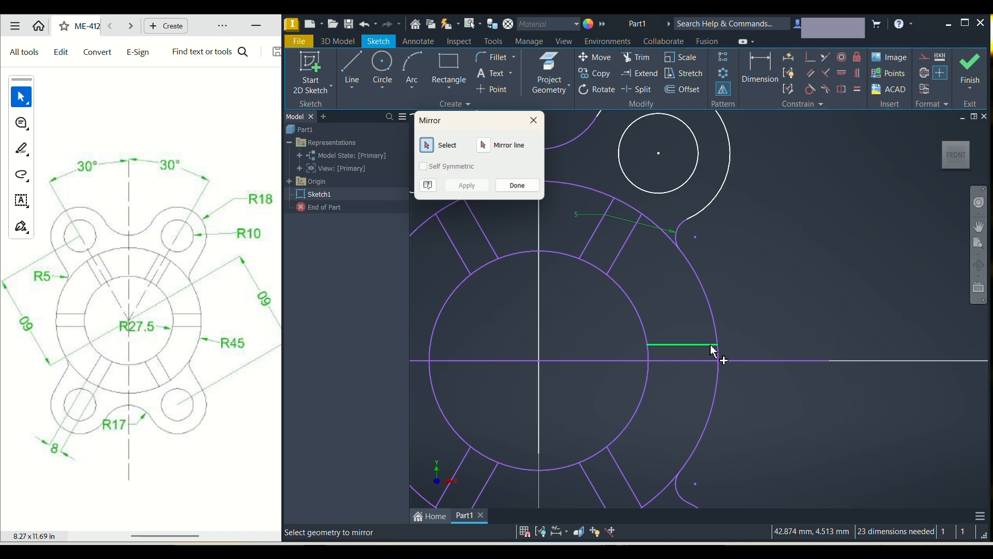
click(699, 345)
click(480, 150)
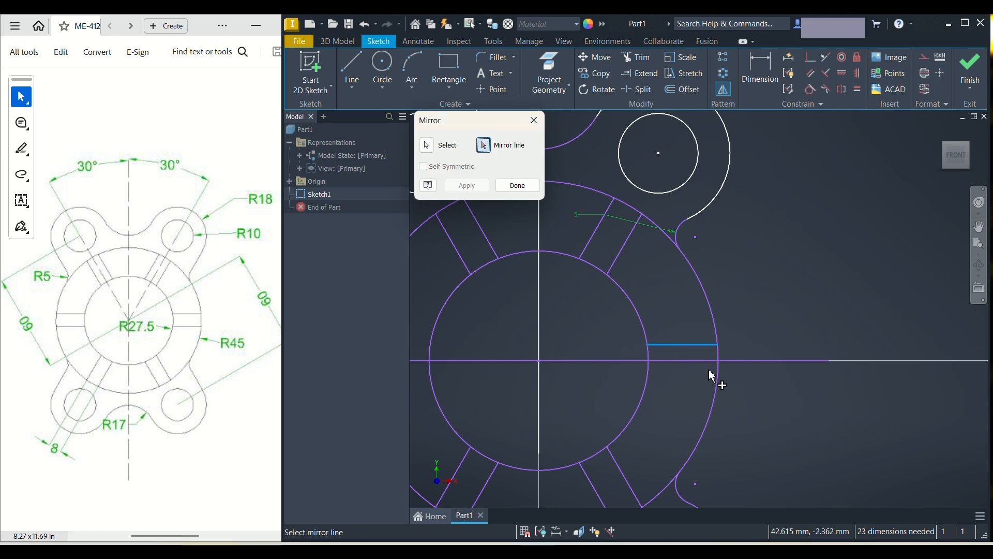
click(706, 362)
click(467, 186)
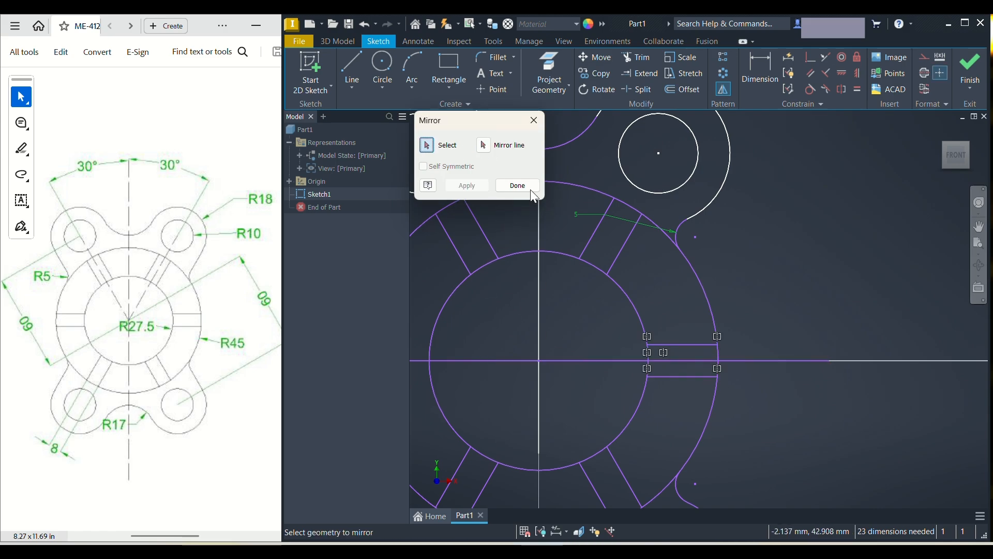
click(518, 185)
- Draw a vertical line about 23 mm long on the vertical axis, crossing the centre of the central circles
middle_drag(673, 409, 837, 369)
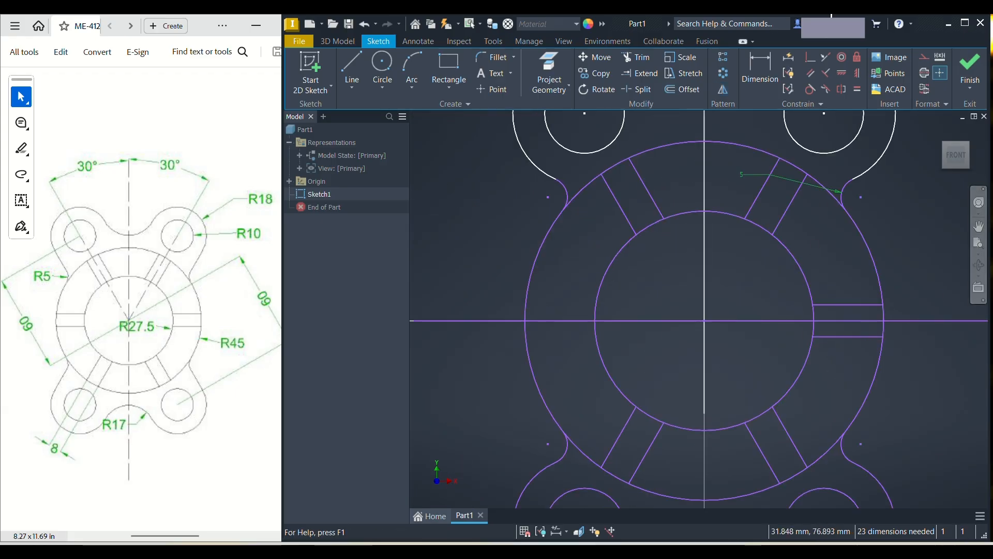
click(346, 70)
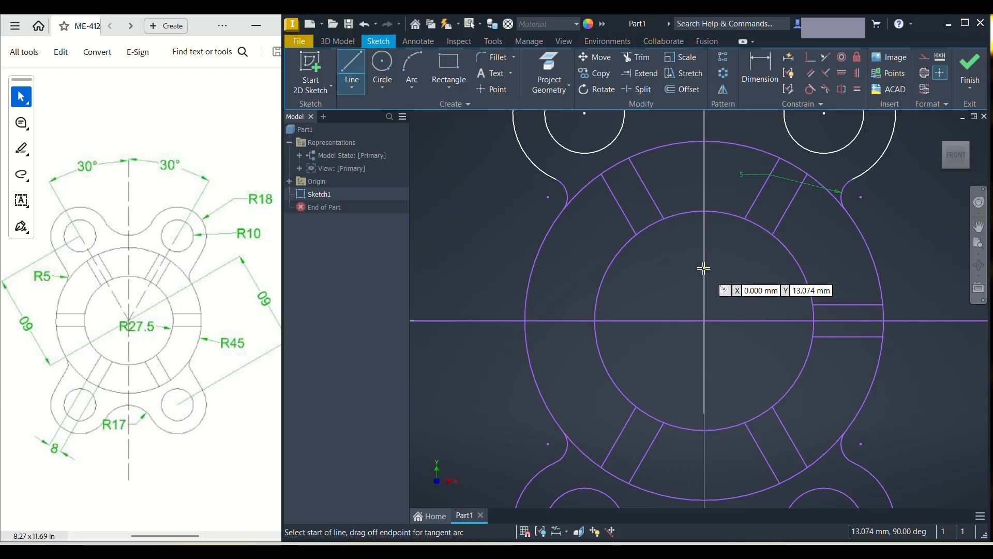
click(704, 269)
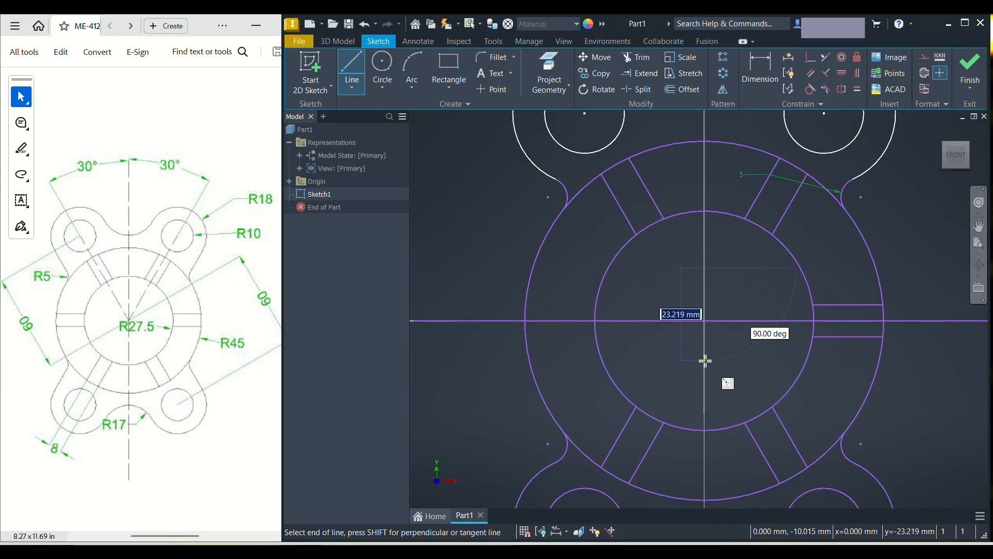
double_click(705, 360)
- Mirror both horizontal rib edges about the vertical centre line to form the opposite rib
scroll(709, 355, up, 4)
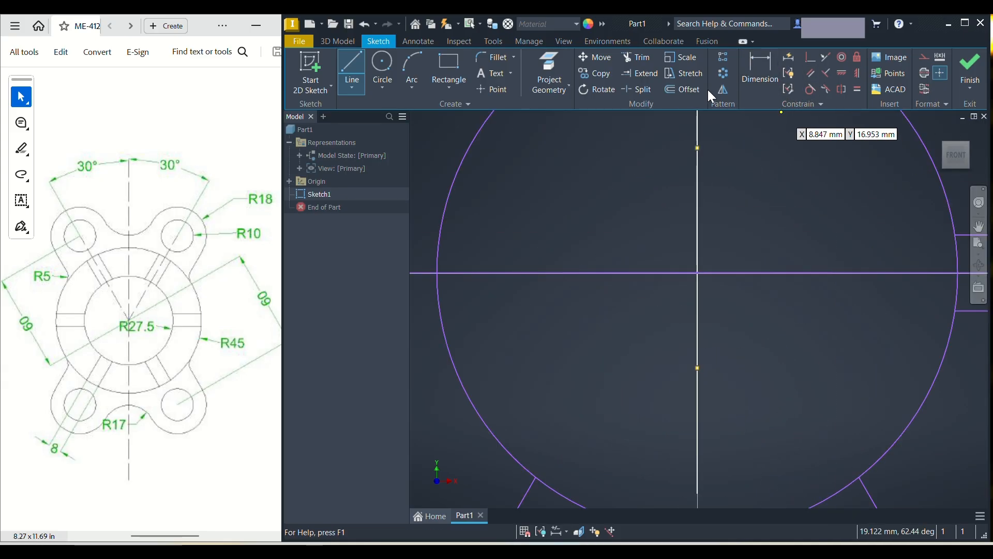
click(723, 86)
middle_drag(851, 318, 756, 318)
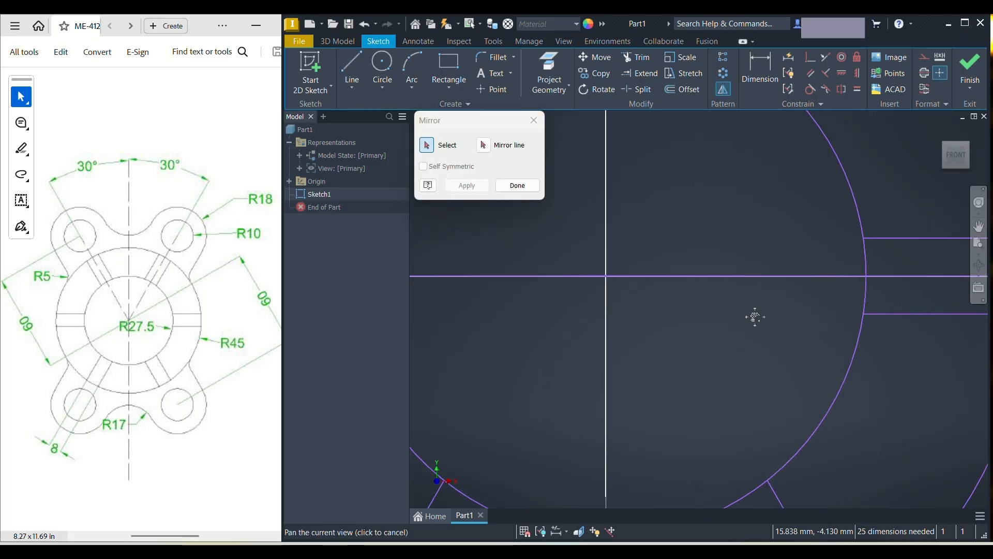
click(890, 240)
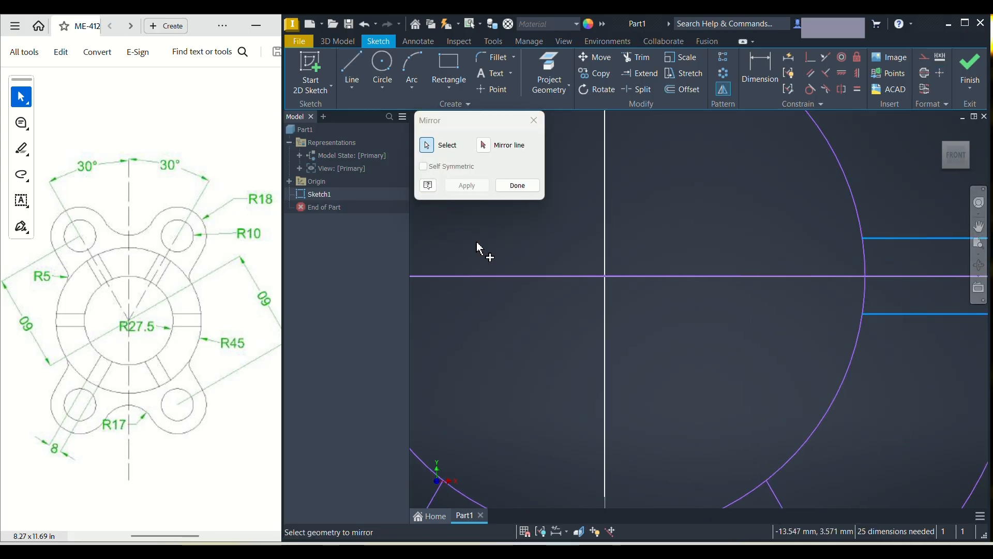
click(484, 145)
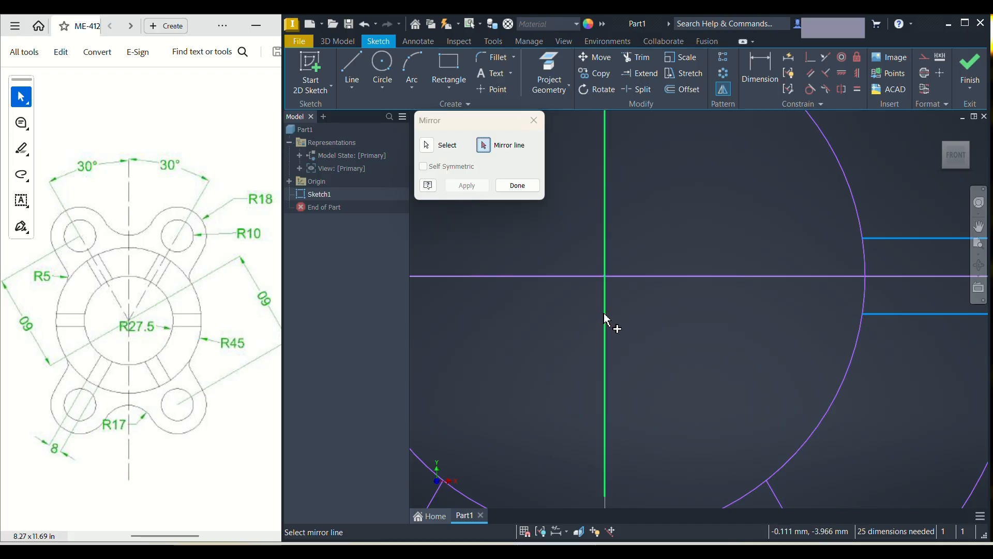
click(605, 321)
click(469, 195)
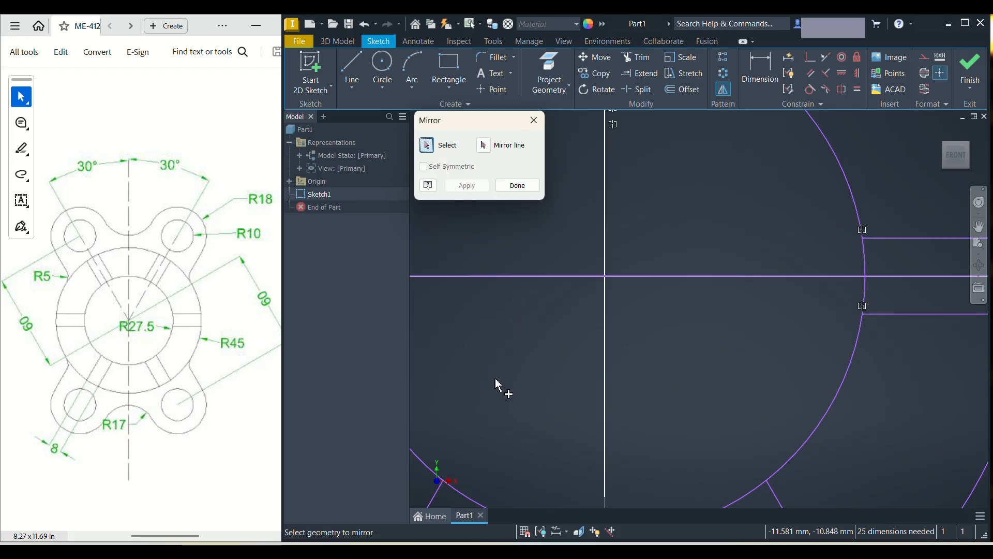
scroll(514, 382, down, 4)
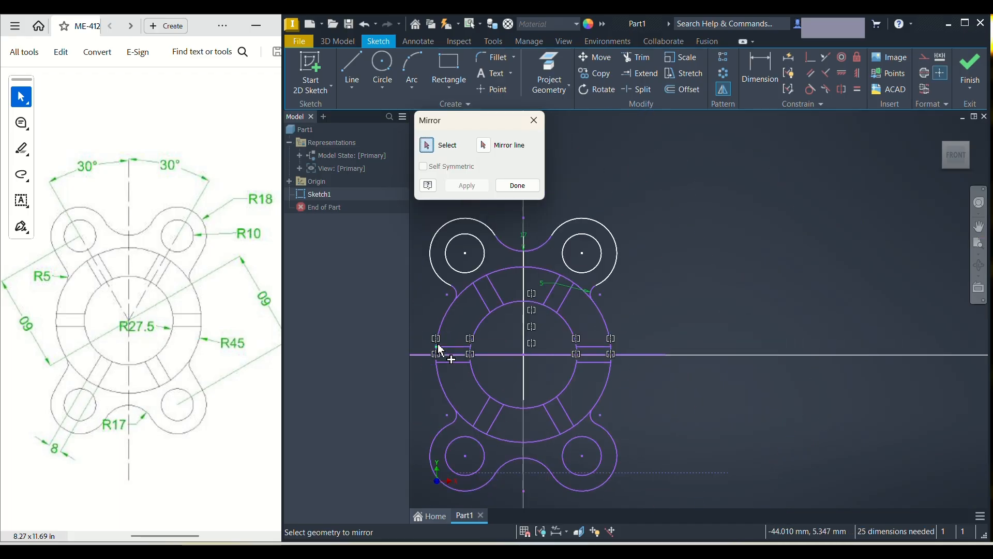
click(517, 185)
- Delete the dashed construction line across the lower lugs and the horizontal centre line through the flange
middle_drag(508, 377, 639, 376)
middle_drag(673, 420, 667, 361)
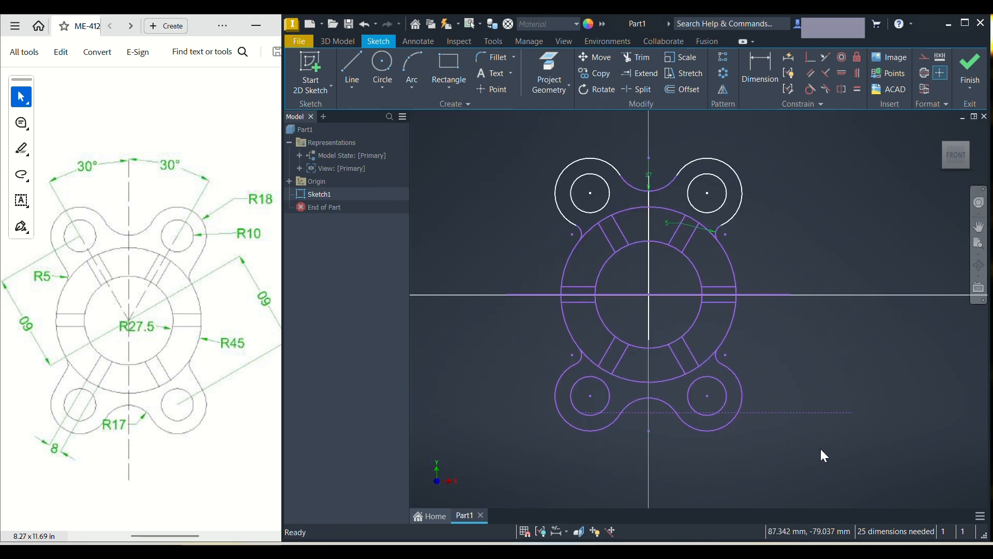
click(806, 411)
key(Delete)
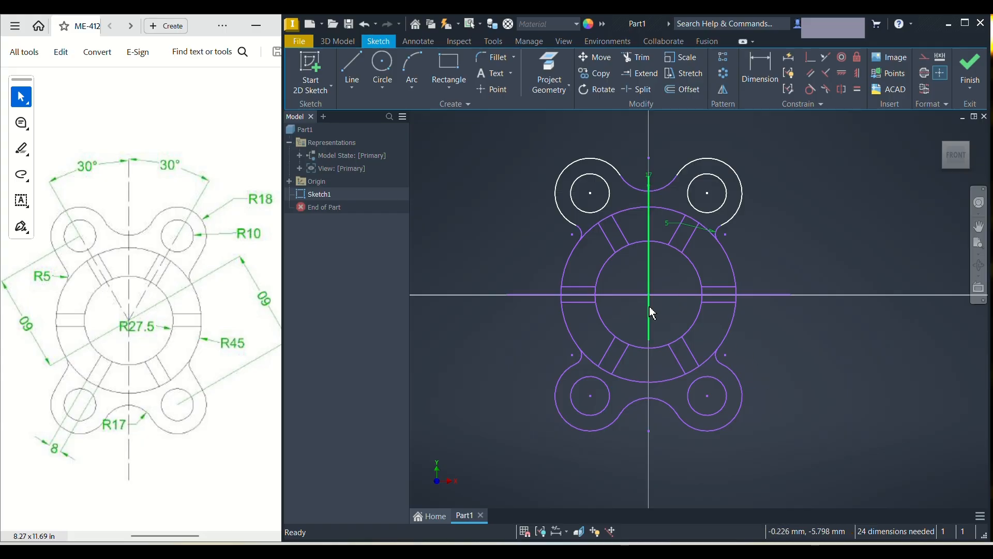
scroll(652, 313, up, 3)
click(687, 269)
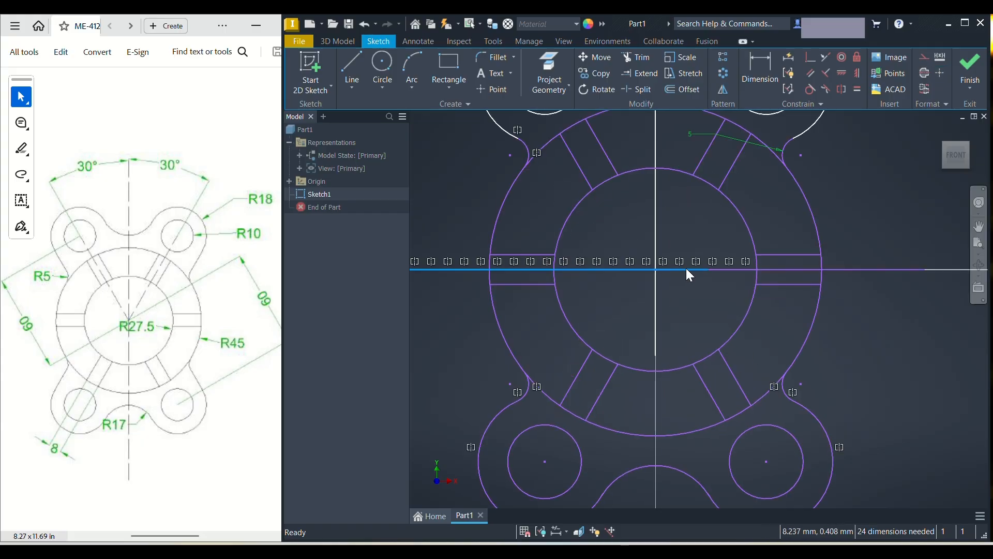
key(Escape)
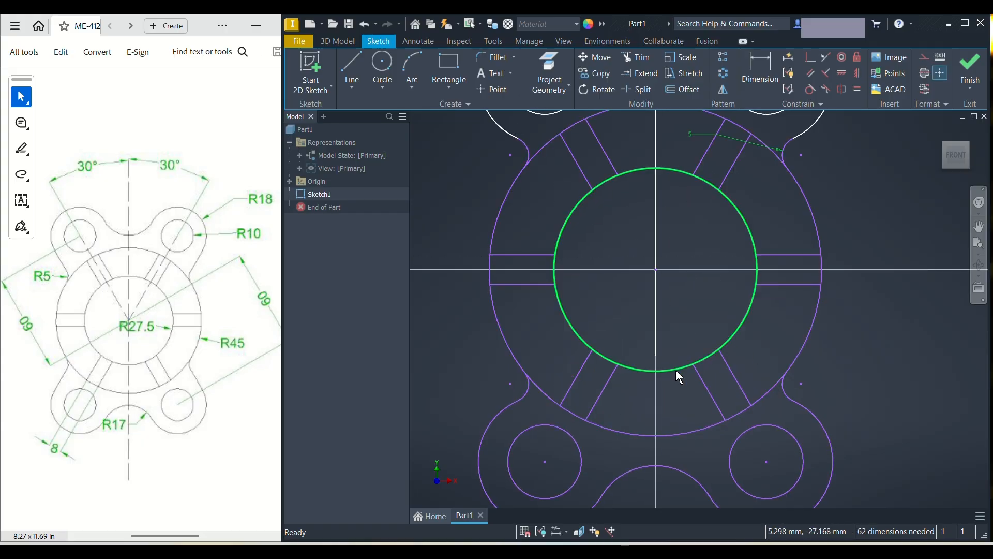
- Auto-dimension the window-selected flange profile with Dimensions enabled and Constraints disabled
scroll(660, 380, down, 3)
scroll(657, 377, down, 2)
scroll(620, 355, up, 3)
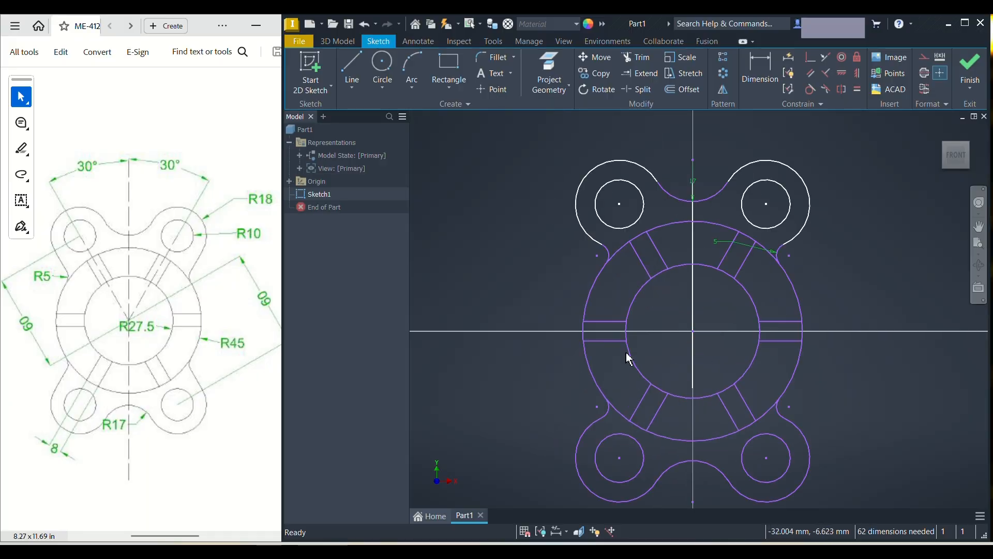
middle_drag(670, 374, 638, 368)
scroll(663, 361, up, 3)
scroll(665, 348, down, 2)
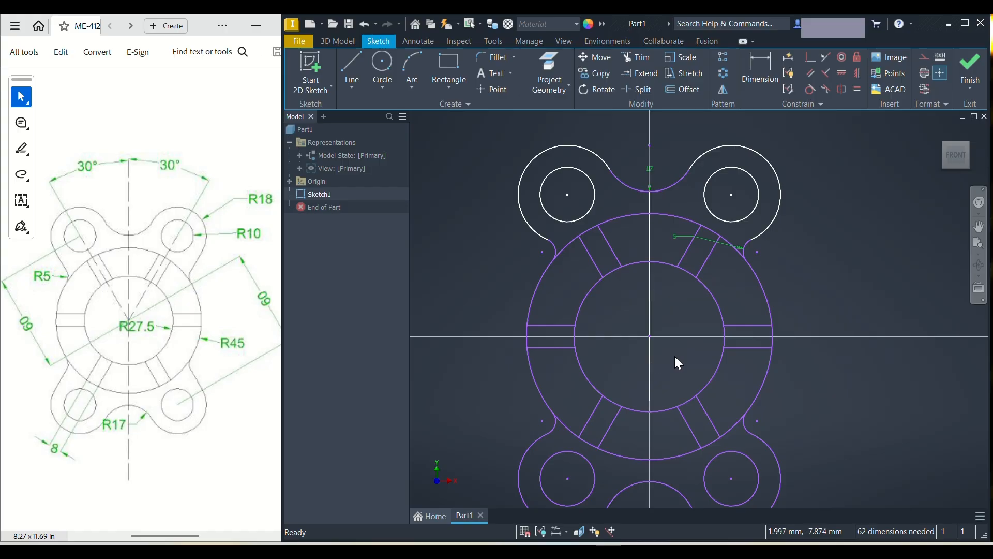
click(790, 58)
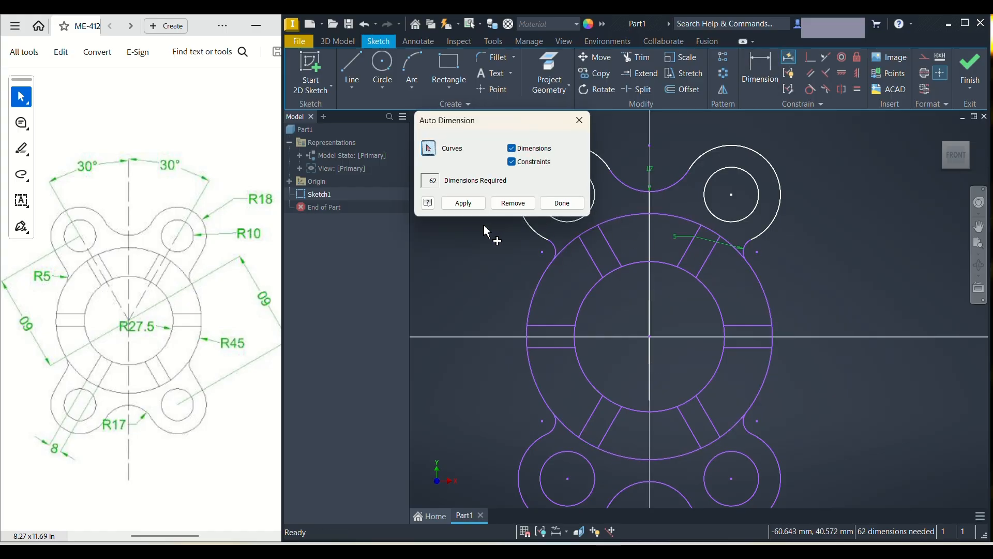
click(512, 162)
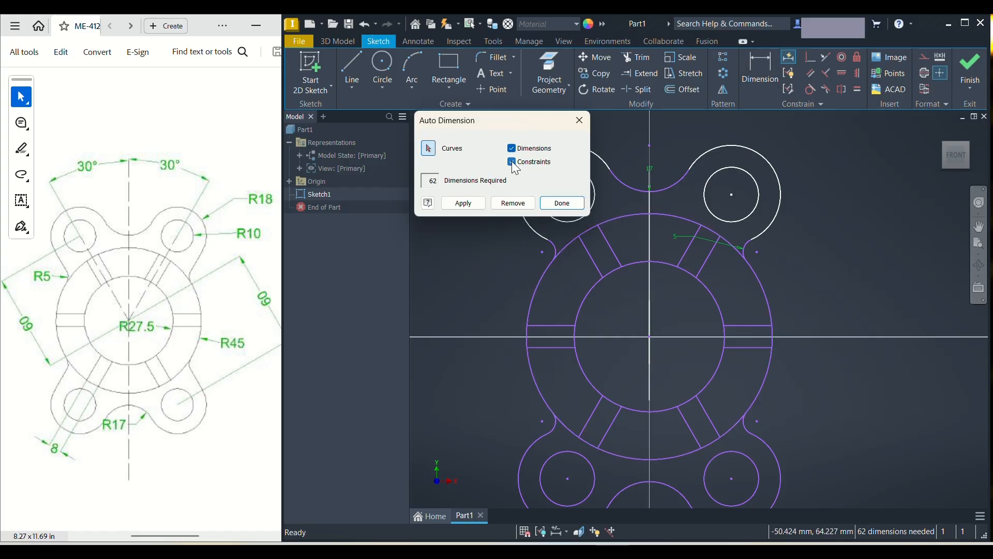
click(760, 285)
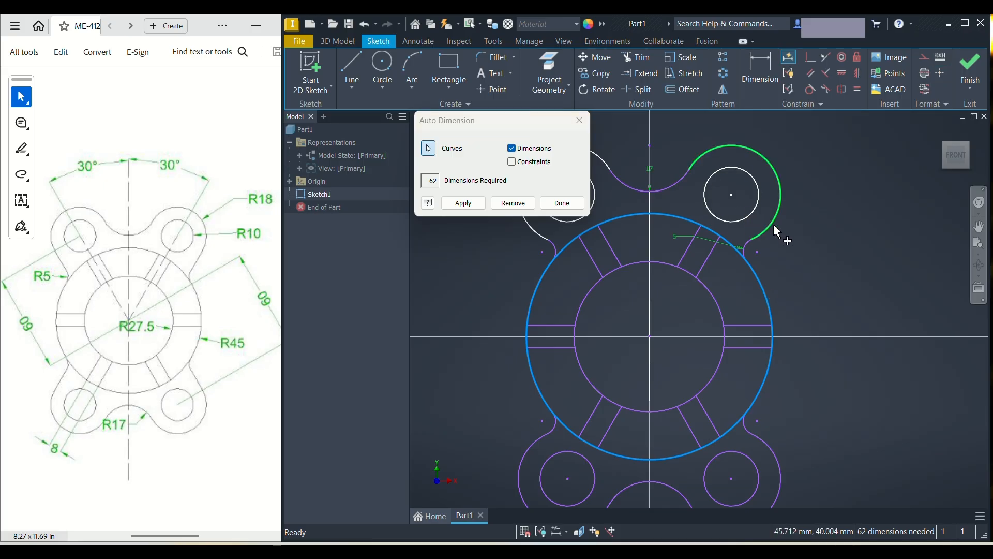
scroll(819, 291, up, 2)
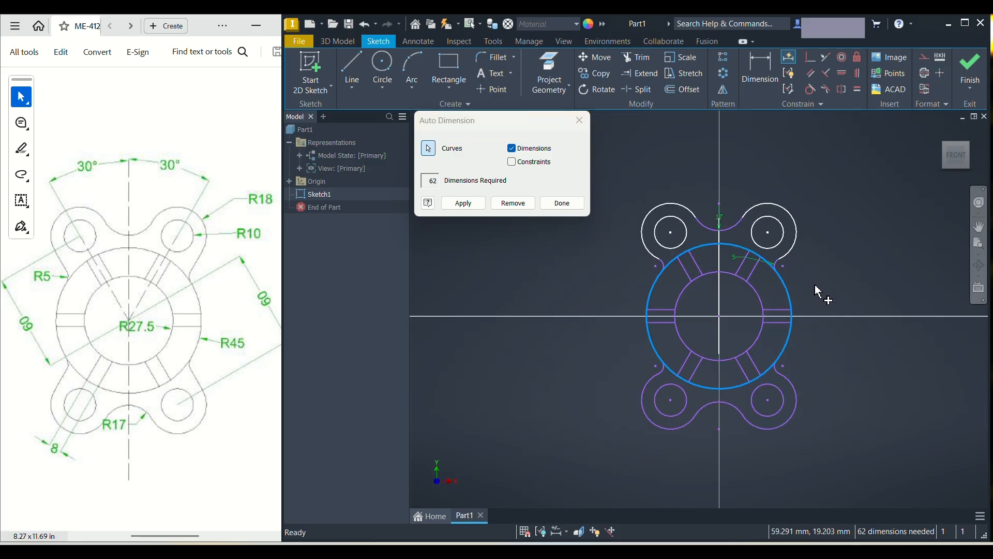
mouse_move(818, 209)
mouse_down()
mouse_move(820, 463)
mouse_move(614, 472)
mouse_up()
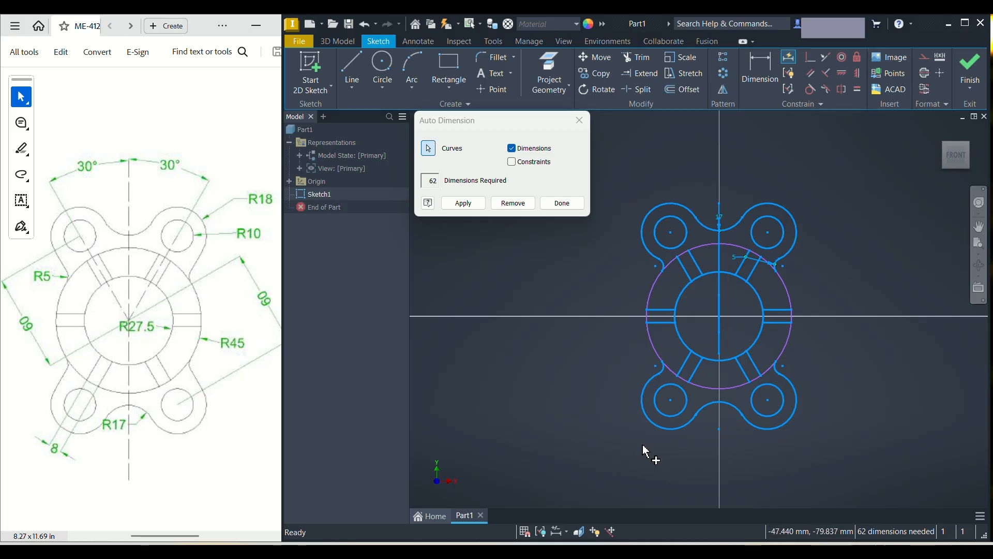
click(464, 203)
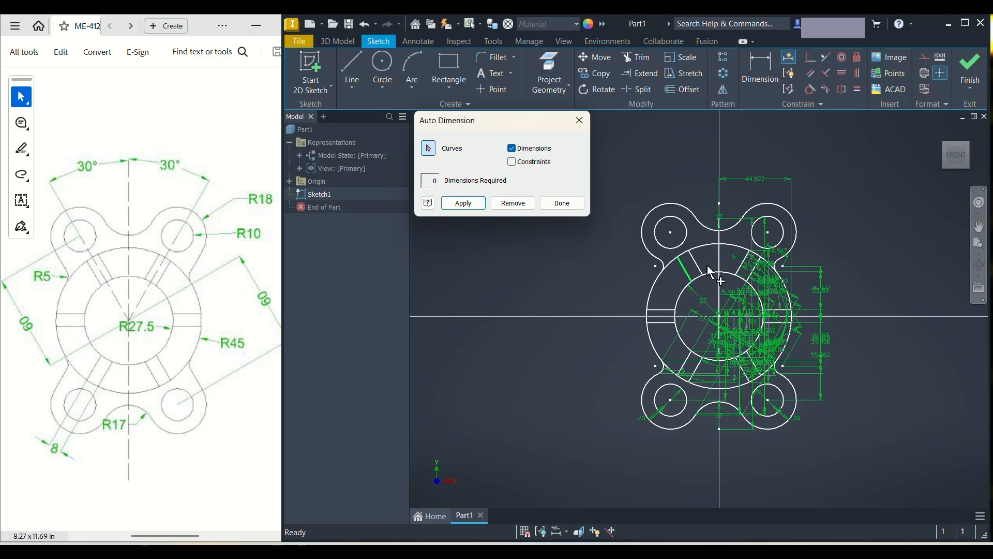
click(563, 204)
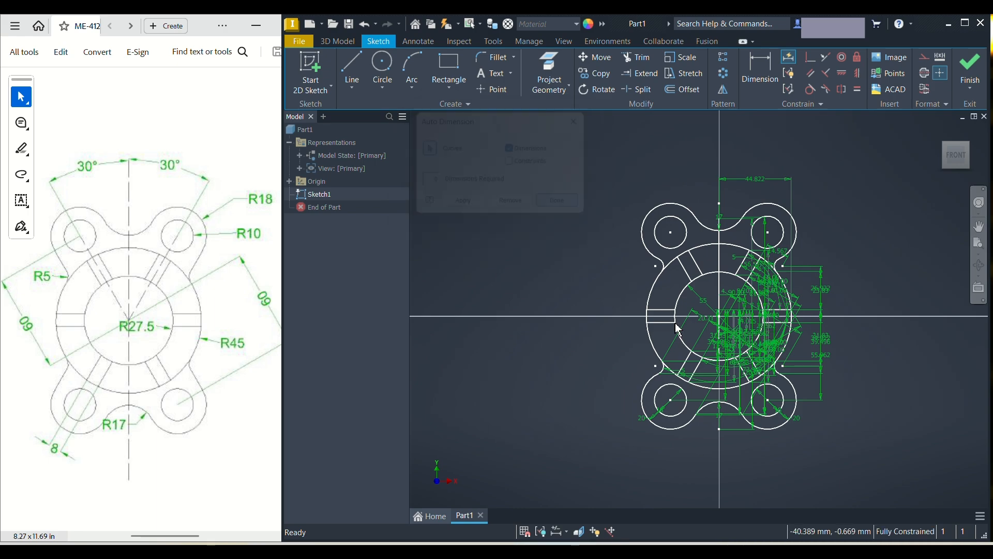
- Examine the automatic dimensions around the flange's central circles, ribs and lugs
scroll(791, 332, up, 5)
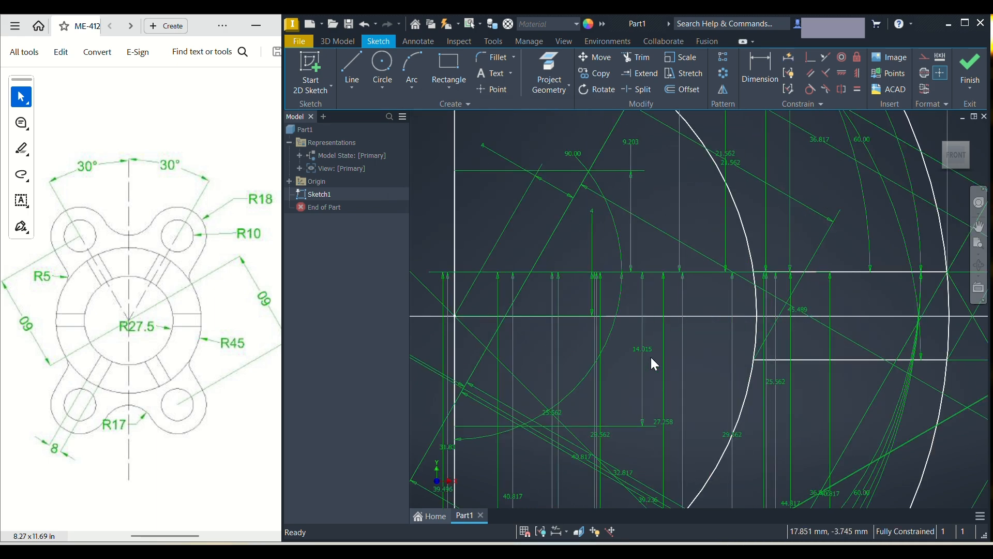
scroll(654, 362, down, 5)
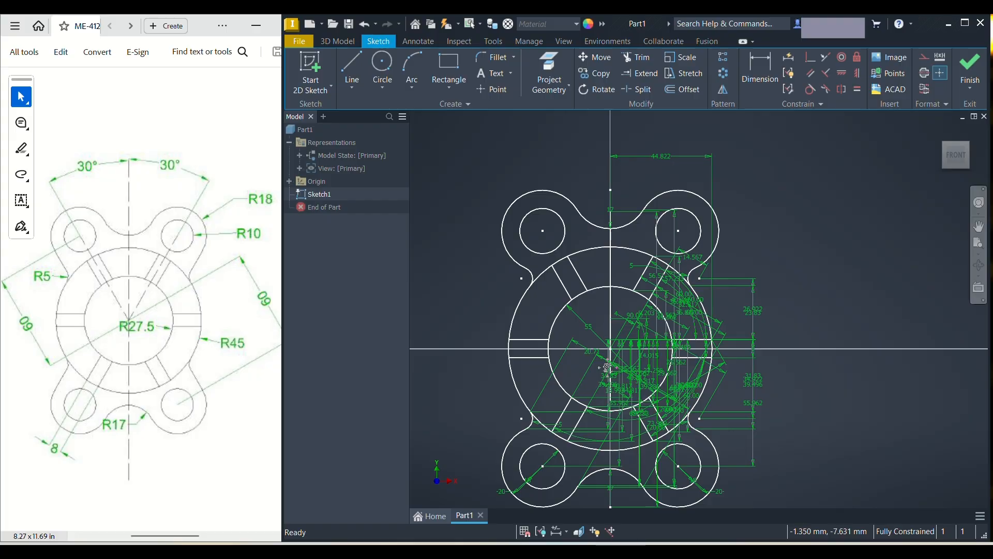
scroll(821, 316, up, 3)
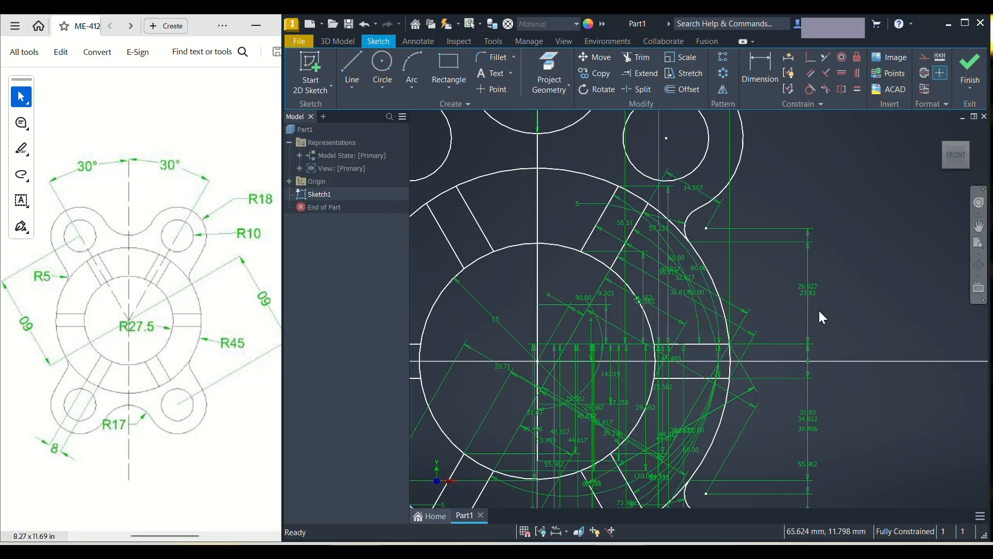
scroll(818, 310, up, 2)
scroll(518, 395, down, 7)
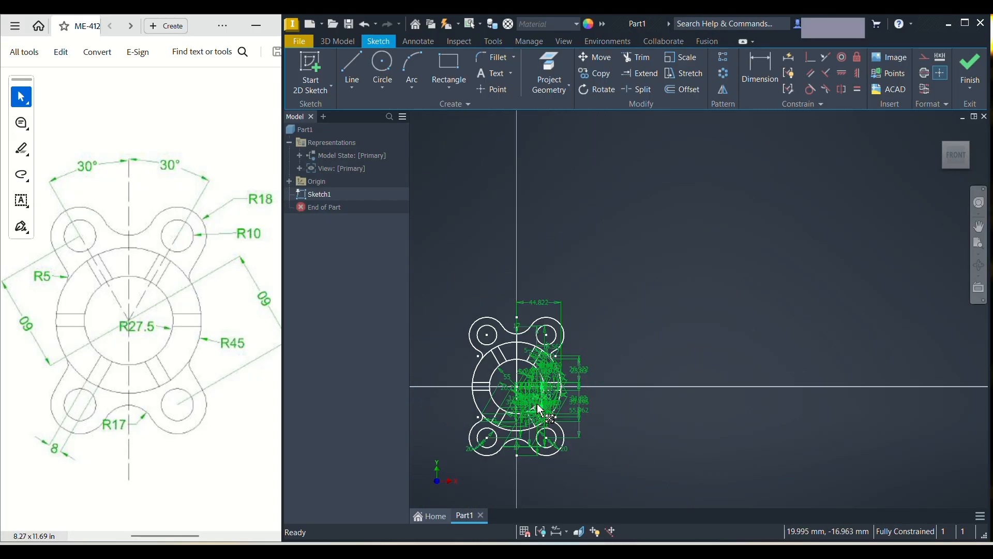
middle_drag(541, 410, 700, 406)
scroll(701, 406, up, 6)
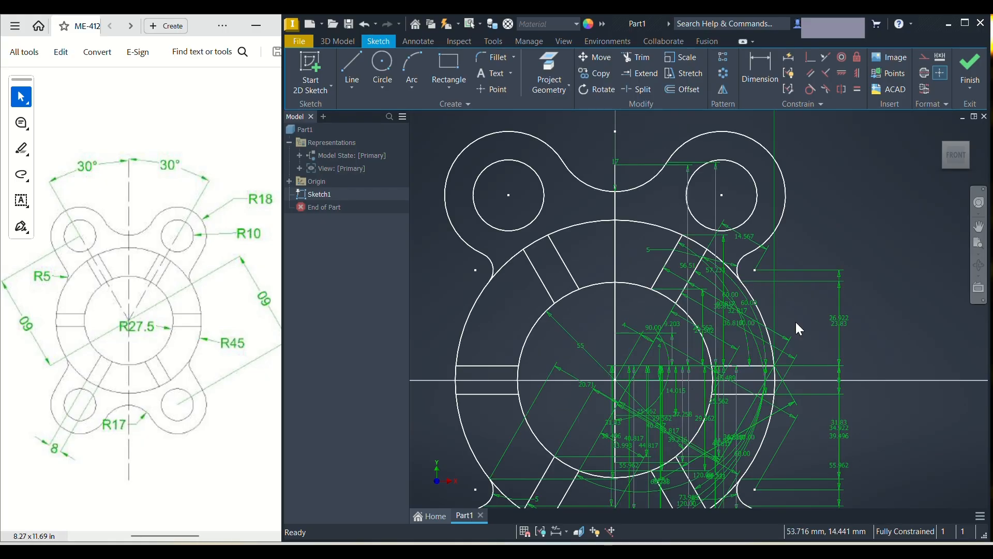
middle_drag(642, 423, 669, 386)
scroll(697, 389, down, 3)
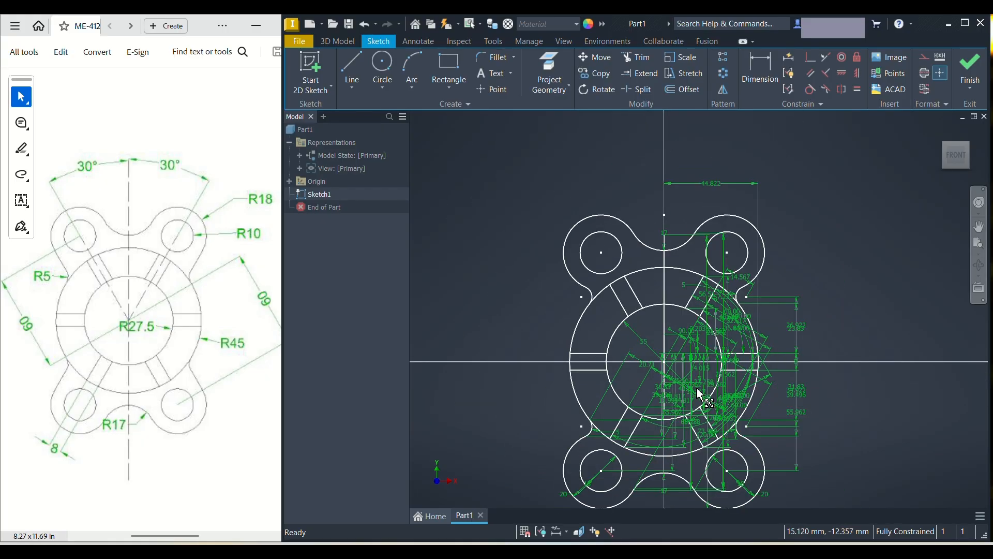
- Undo the automatic dimensioning of the flange profile
key(ctrl+z)
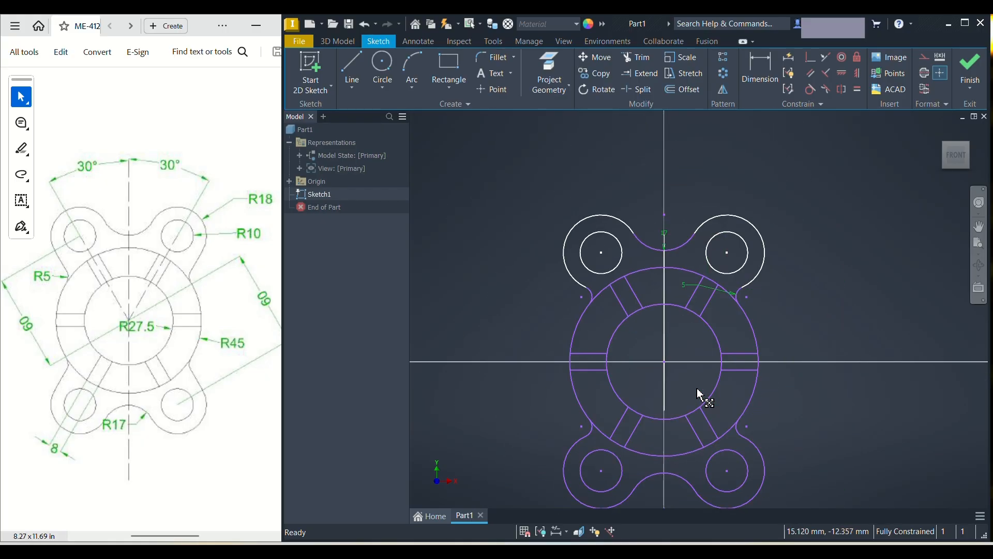